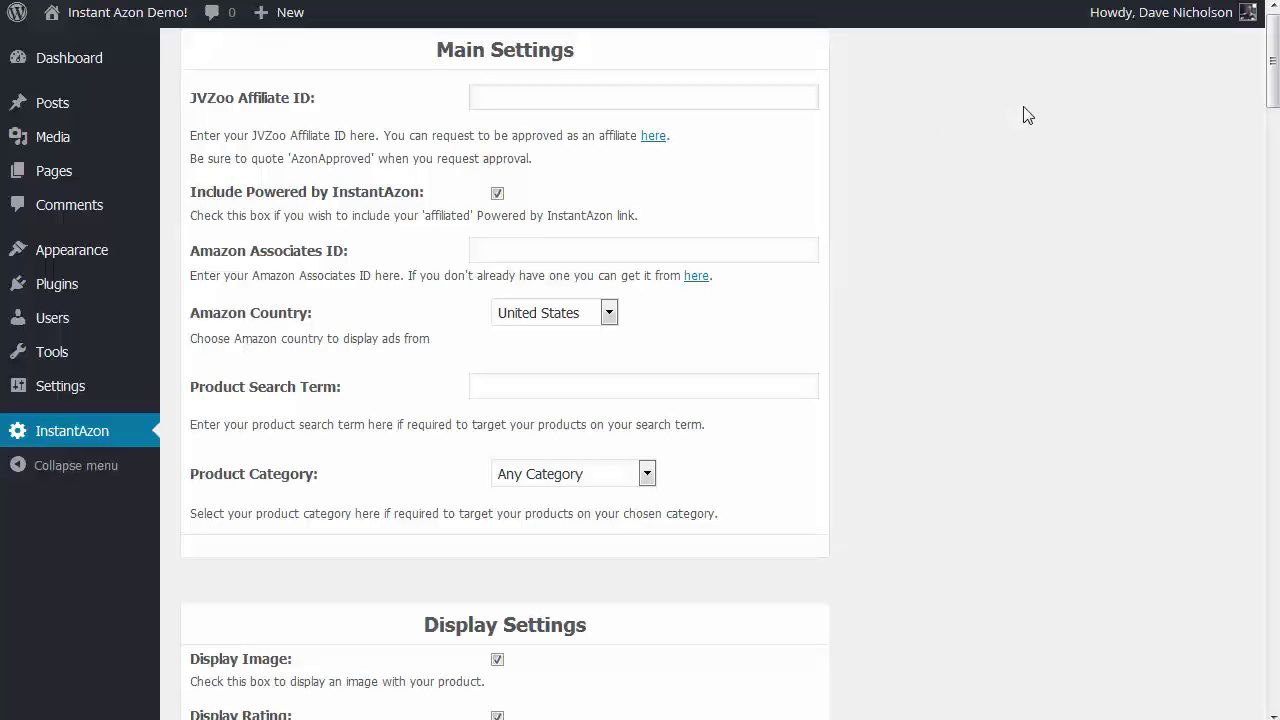
scroll(996, 122, down, 3)
scroll(996, 122, up, 3)
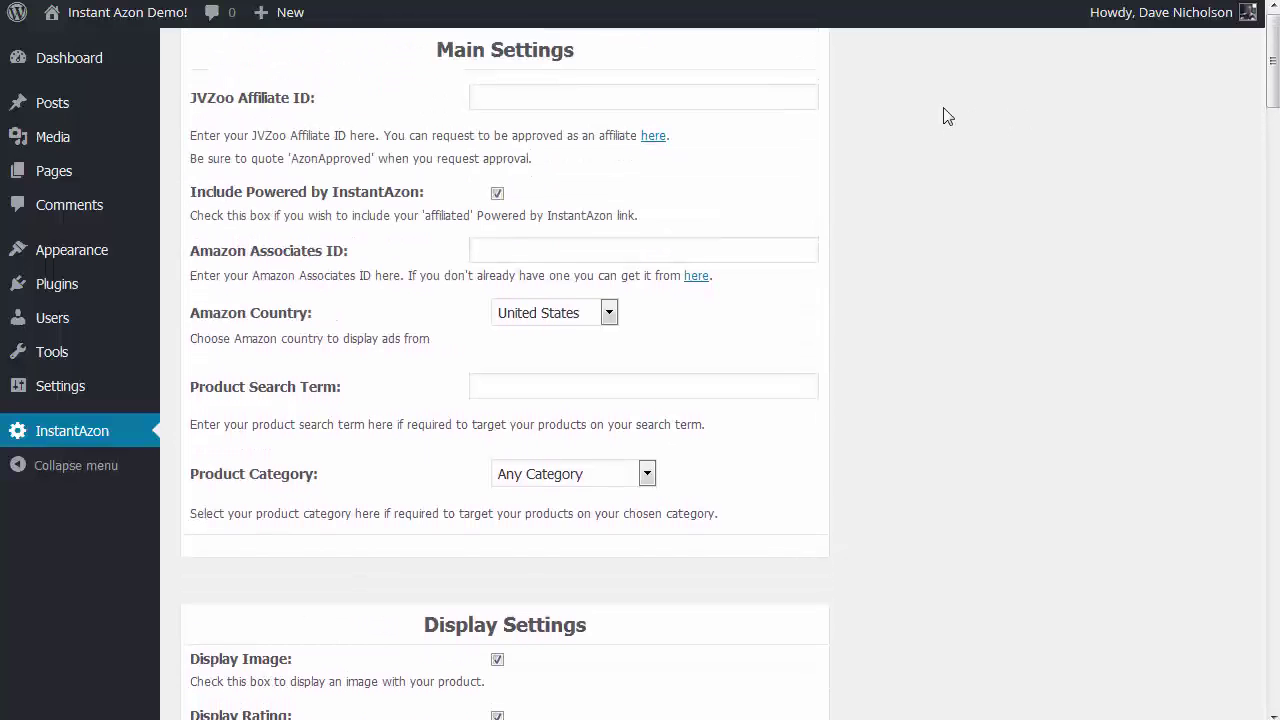
scroll(948, 117, down, 2)
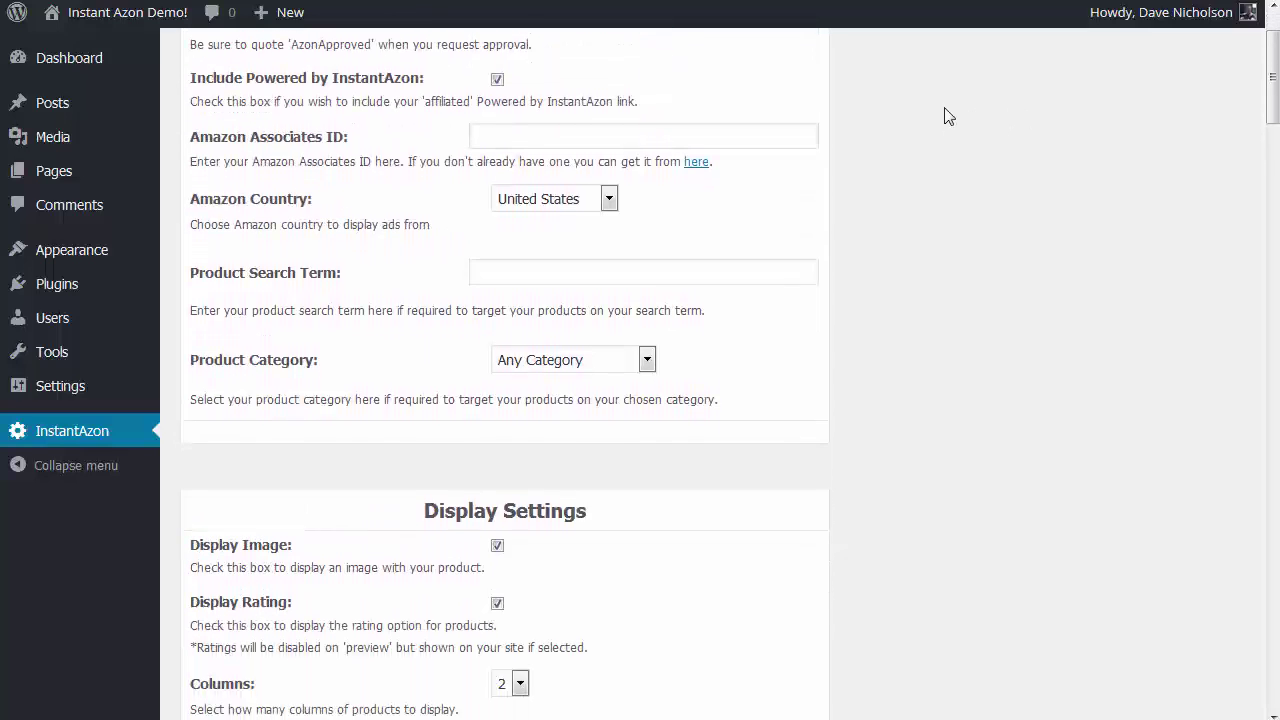
scroll(948, 117, up, 2)
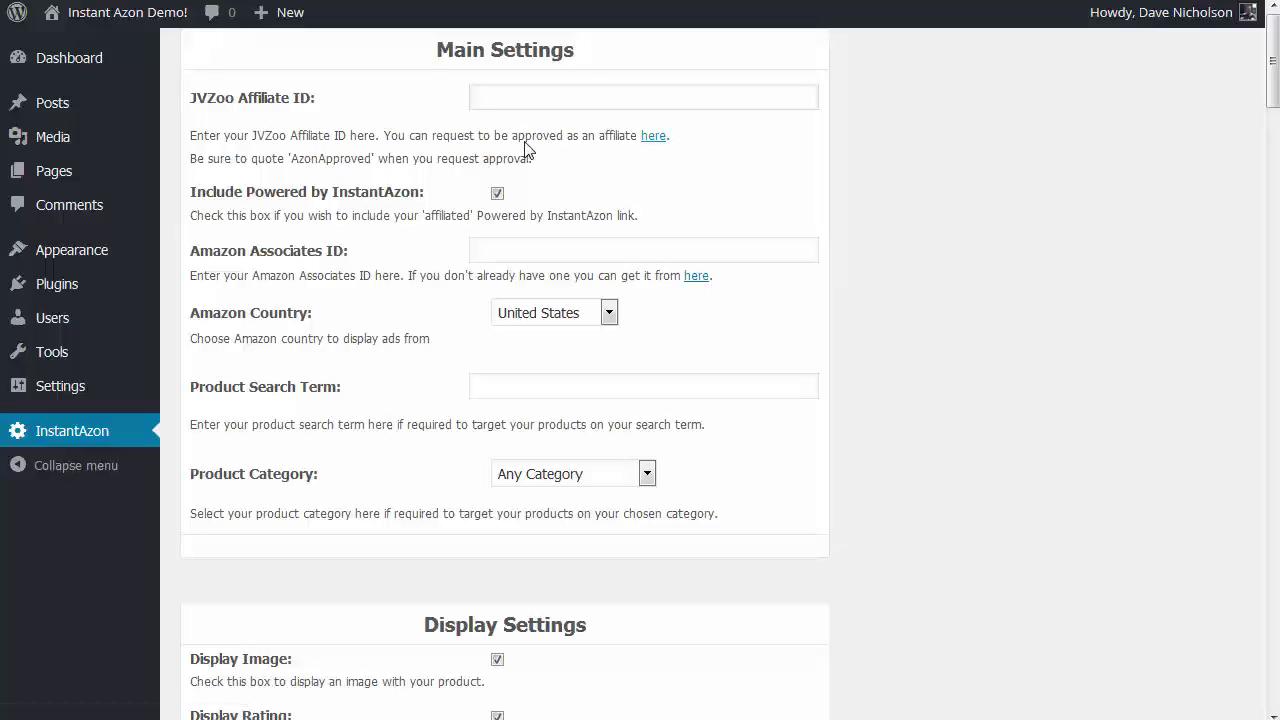
Enter the JVZoo affiliate ID and the Amazon Associates ID, taking the latter from the tracking ID in Associates Central.
click(481, 99)
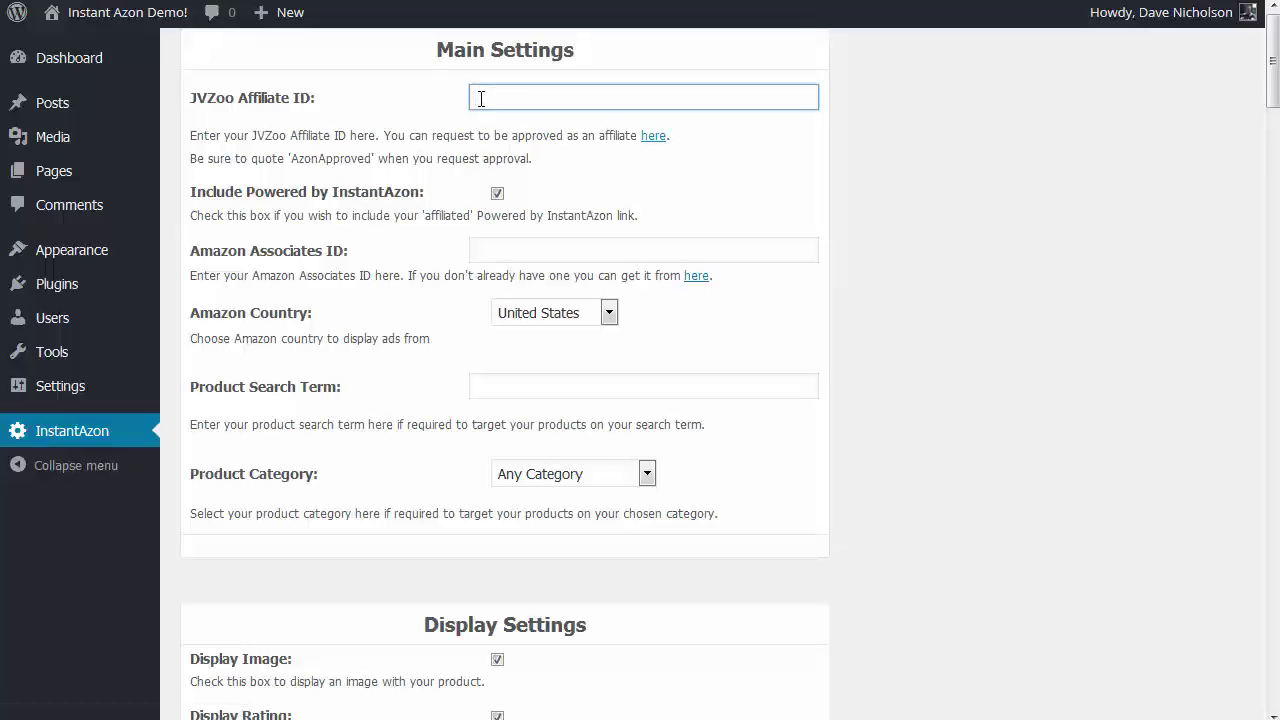
text(12345)
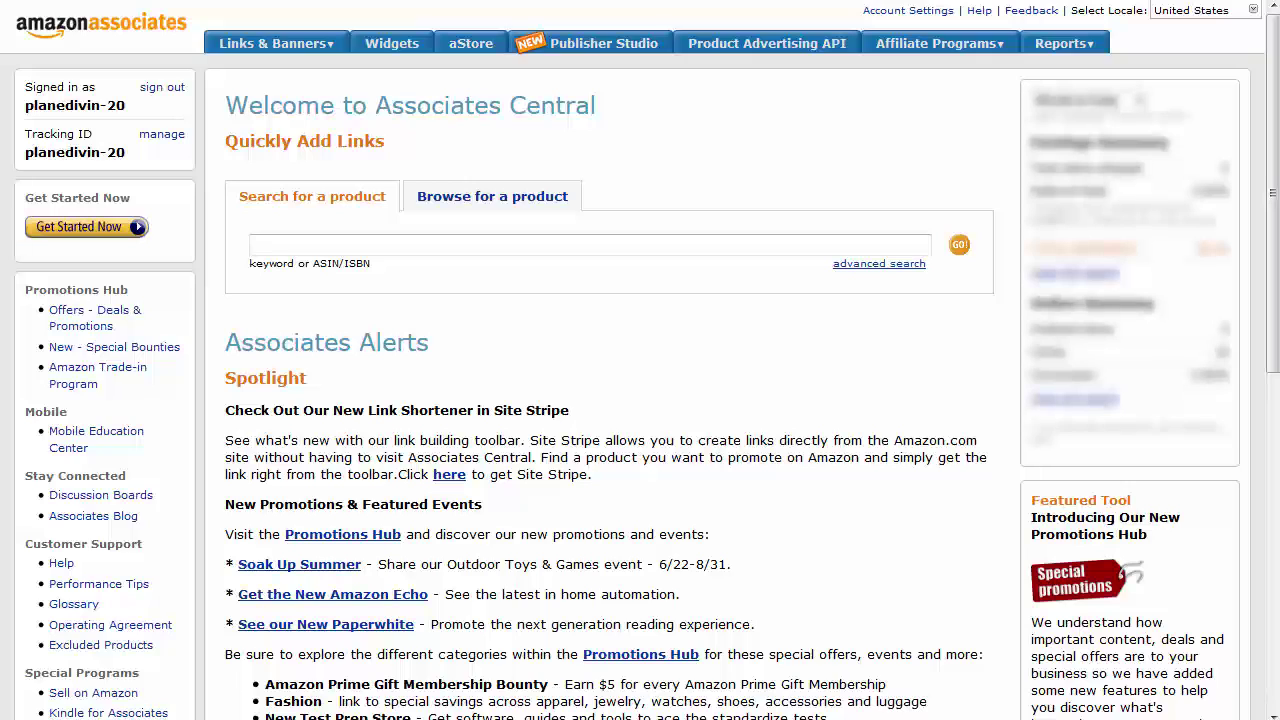
drag(126, 106, 34, 111)
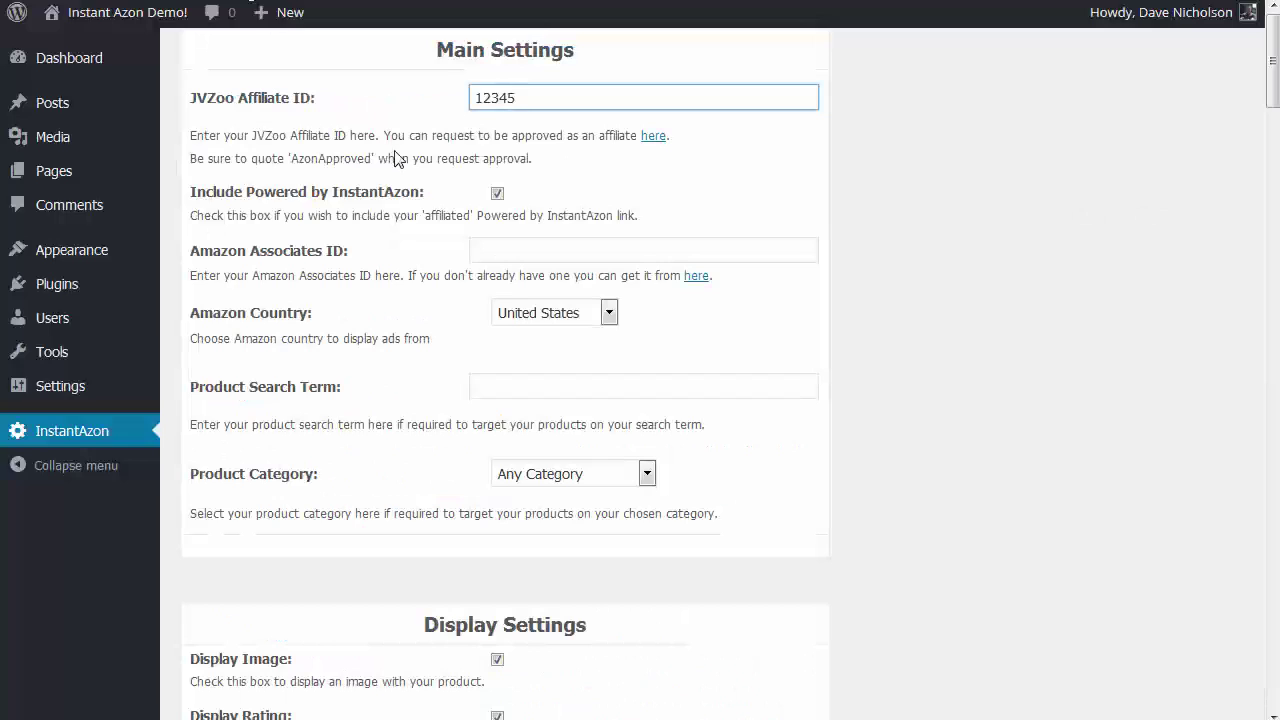
click(500, 247)
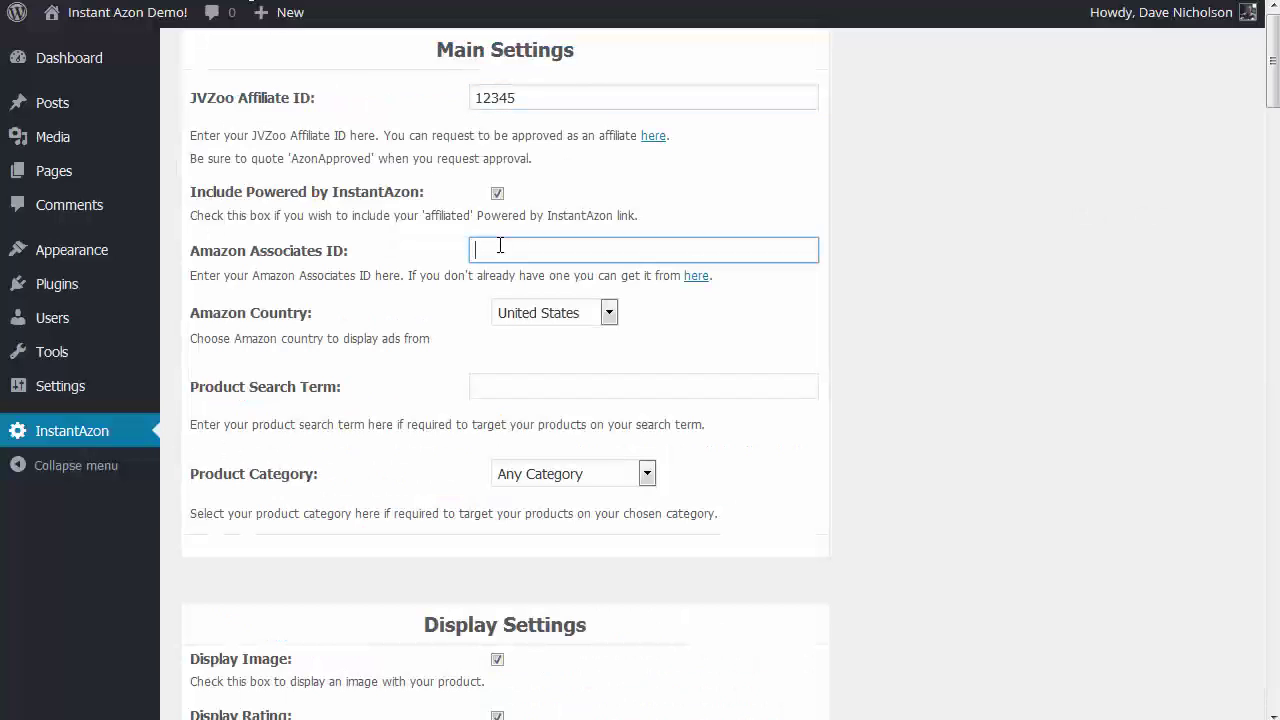
text(planedivin-20)
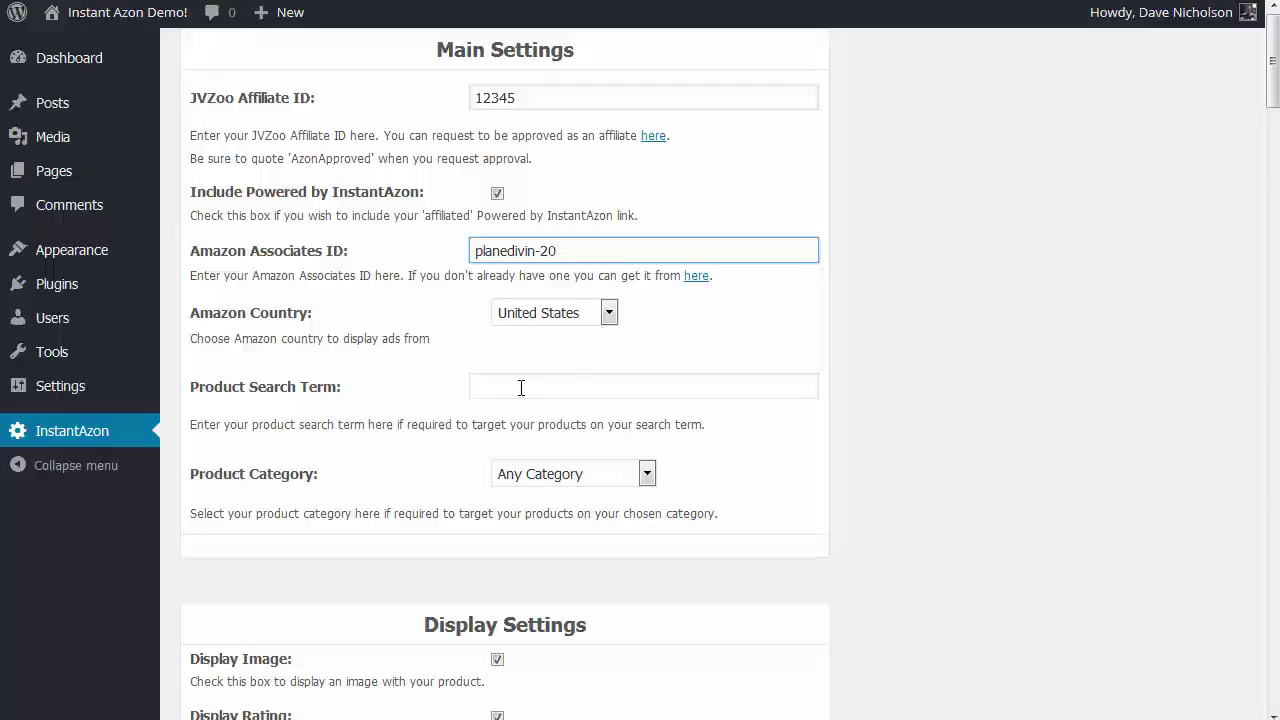
click(984, 414)
Set the product category to DIY & Tools in the main settings.
scroll(980, 414, down, 3)
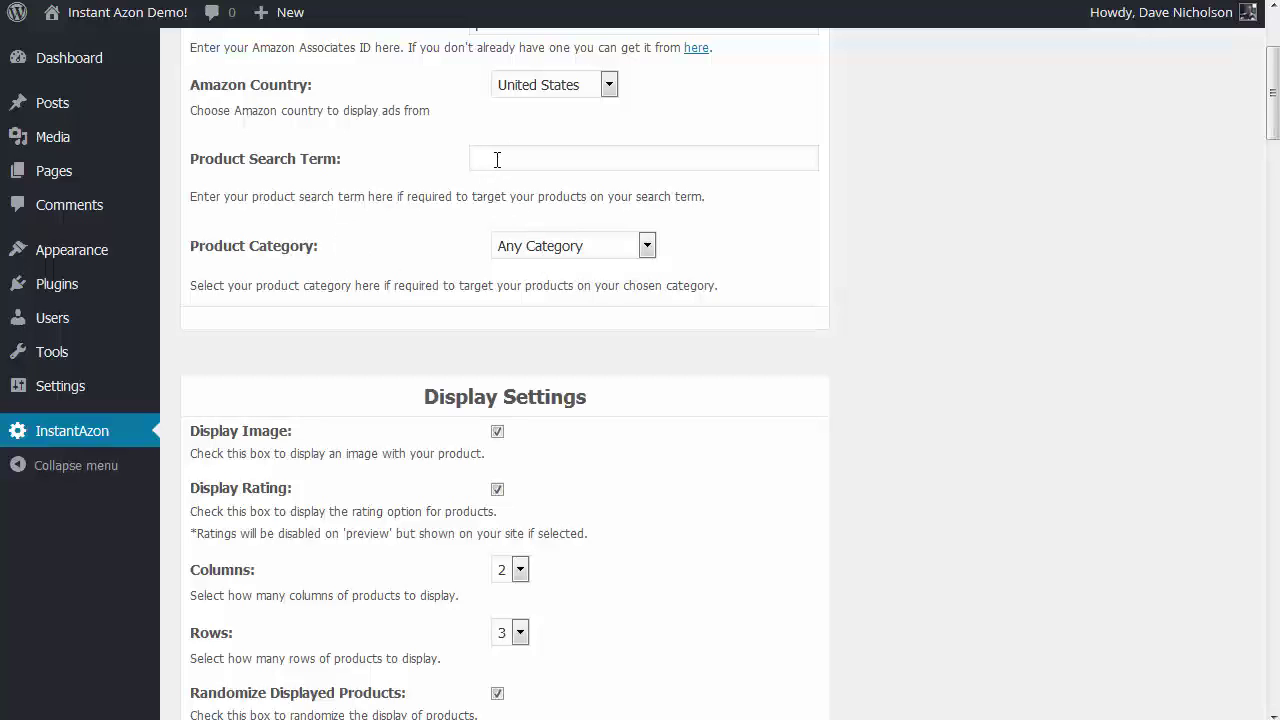
click(604, 250)
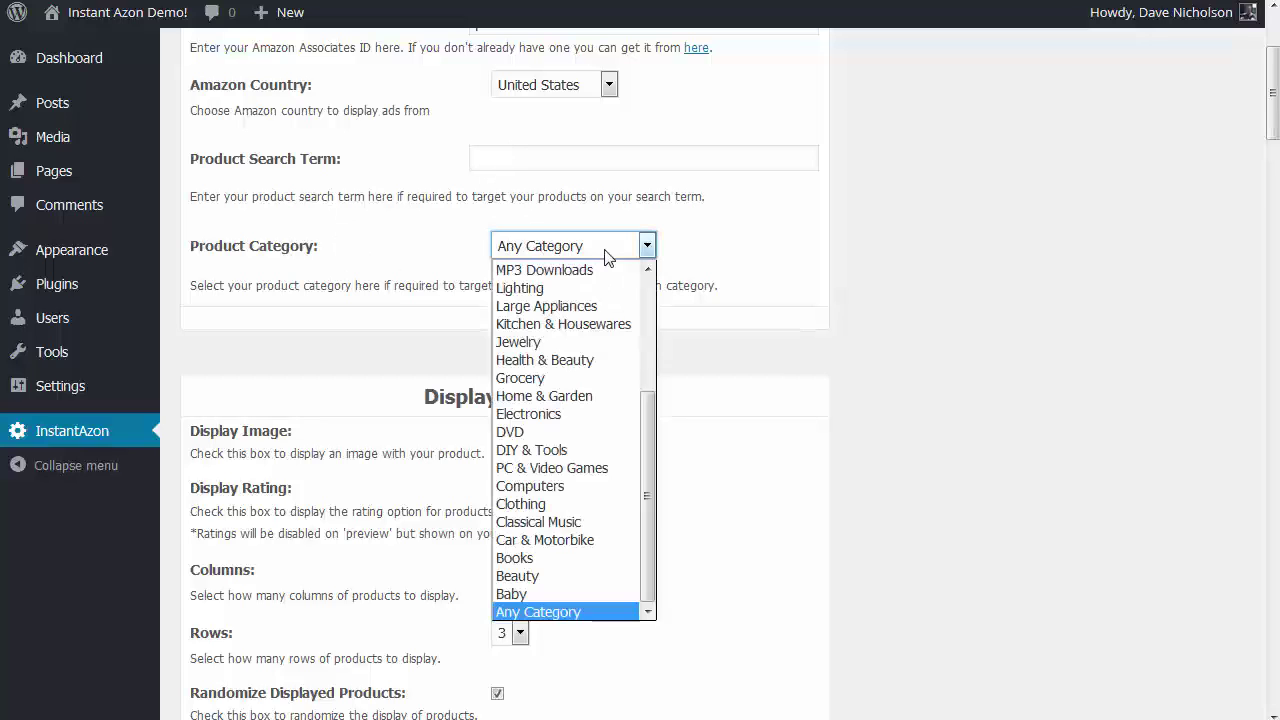
click(520, 452)
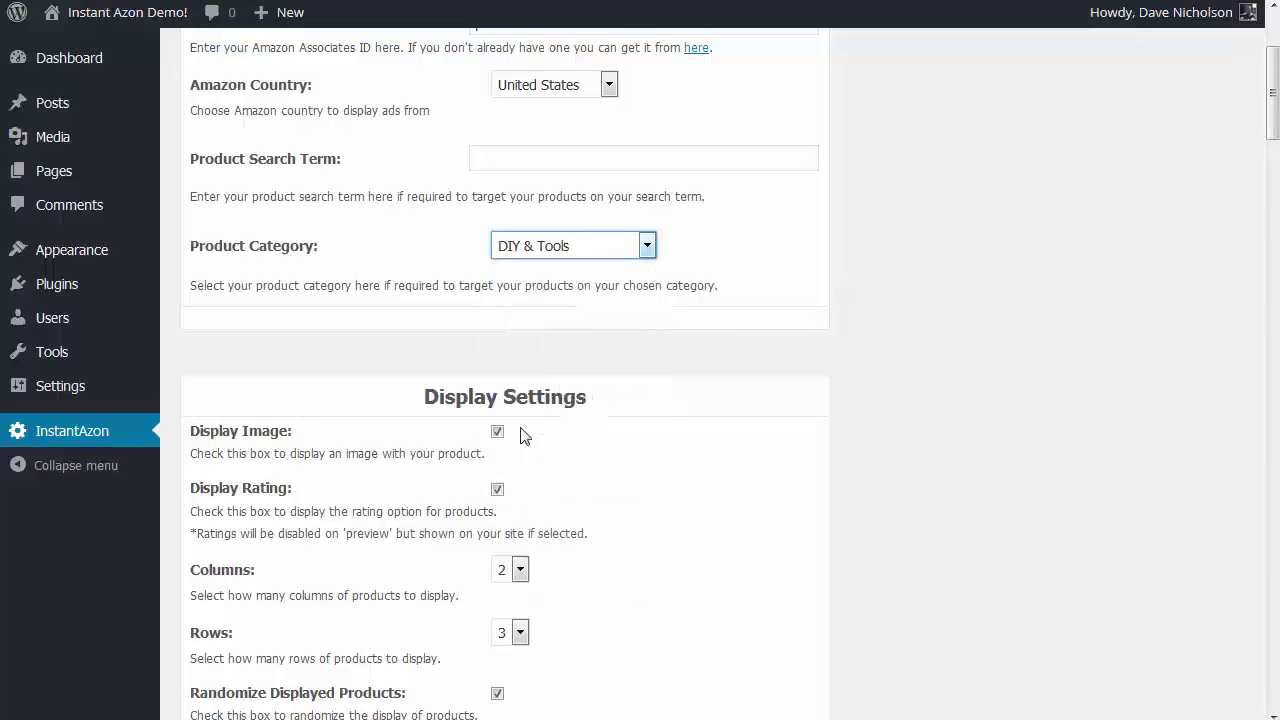
click(920, 290)
Set the number of product columns to 1 in the display settings.
scroll(963, 316, down, 3)
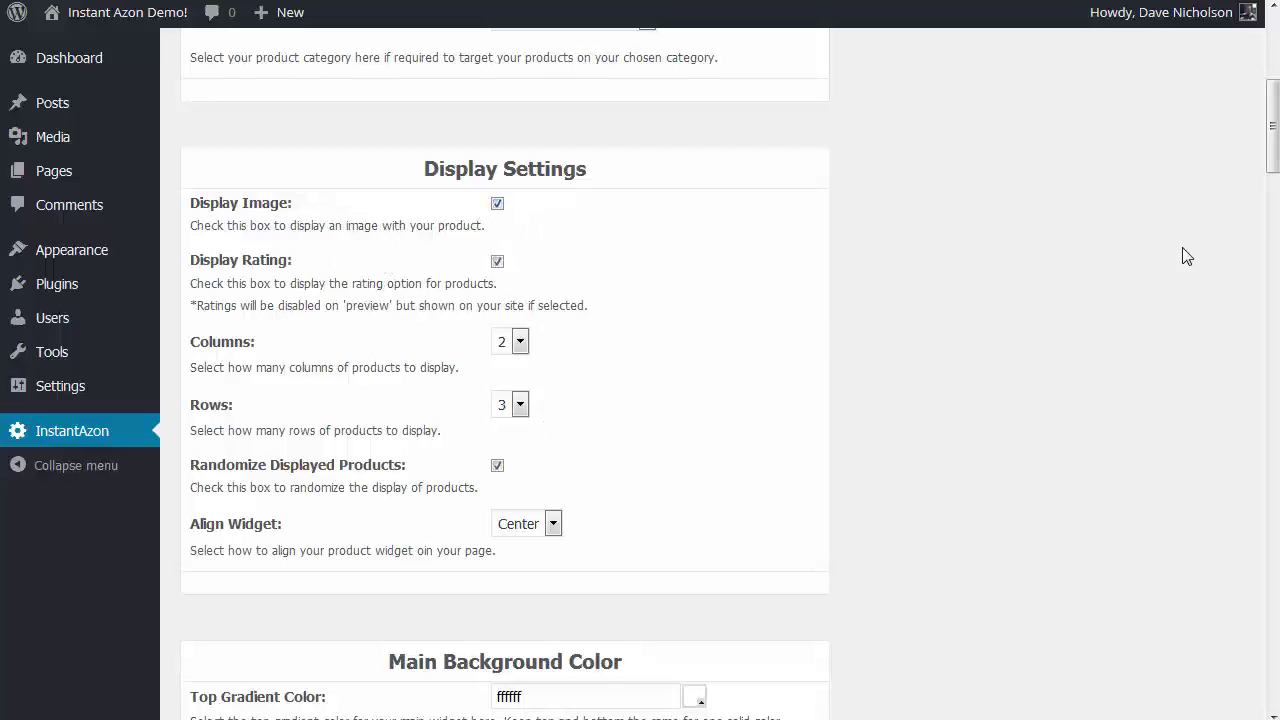
drag(1272, 145, 1272, 153)
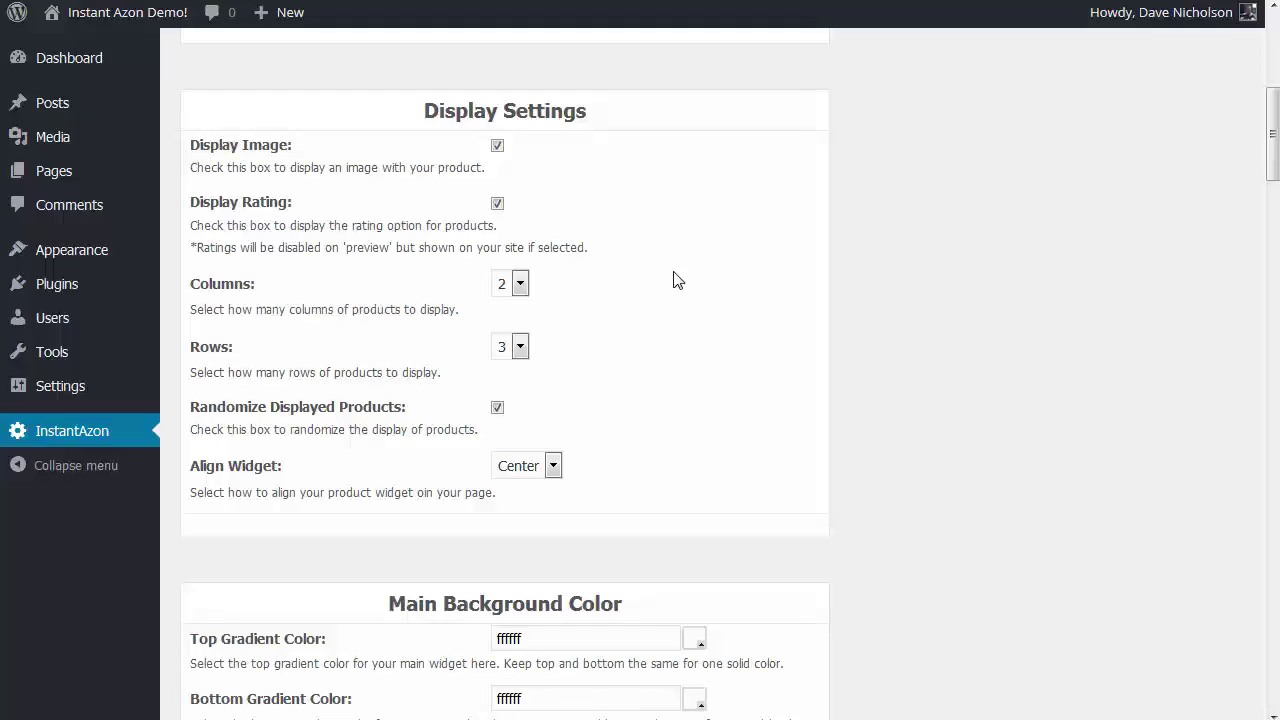
click(520, 286)
click(511, 308)
click(746, 328)
Review the remaining display options and the main background and border settings, including the color picker for the border.
scroll(740, 355, down, 2)
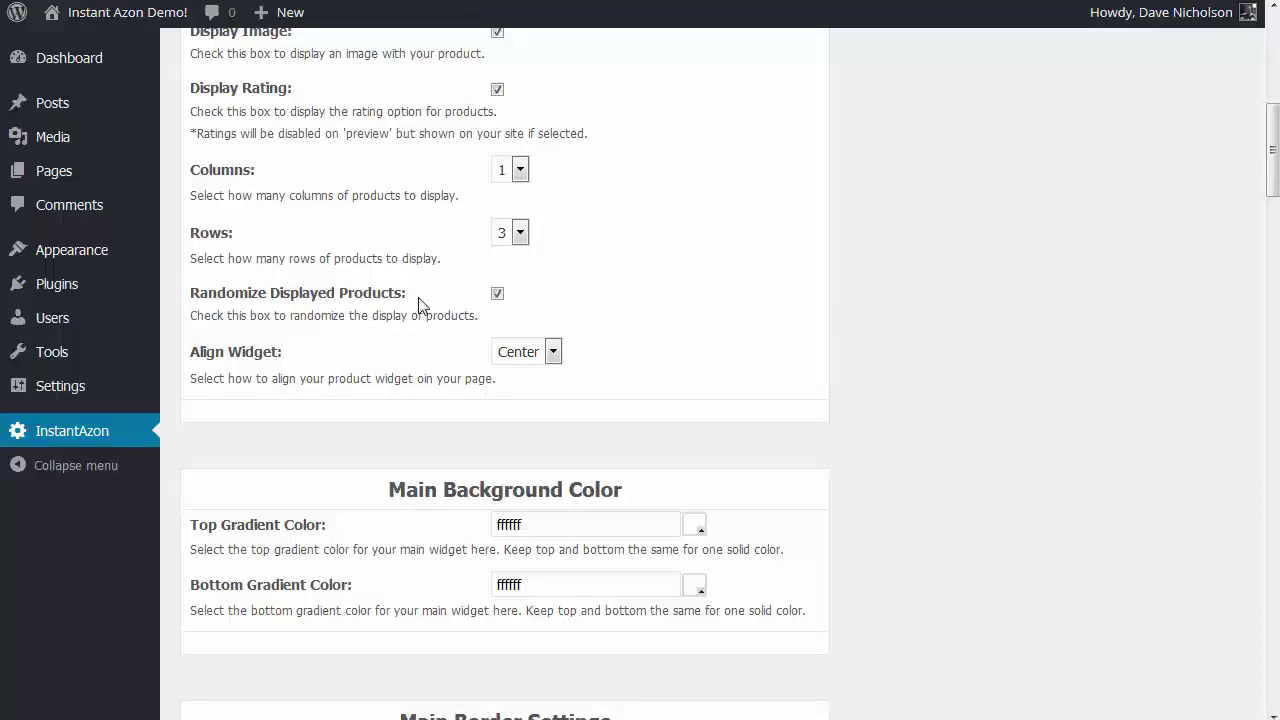
scroll(750, 351, down, 1)
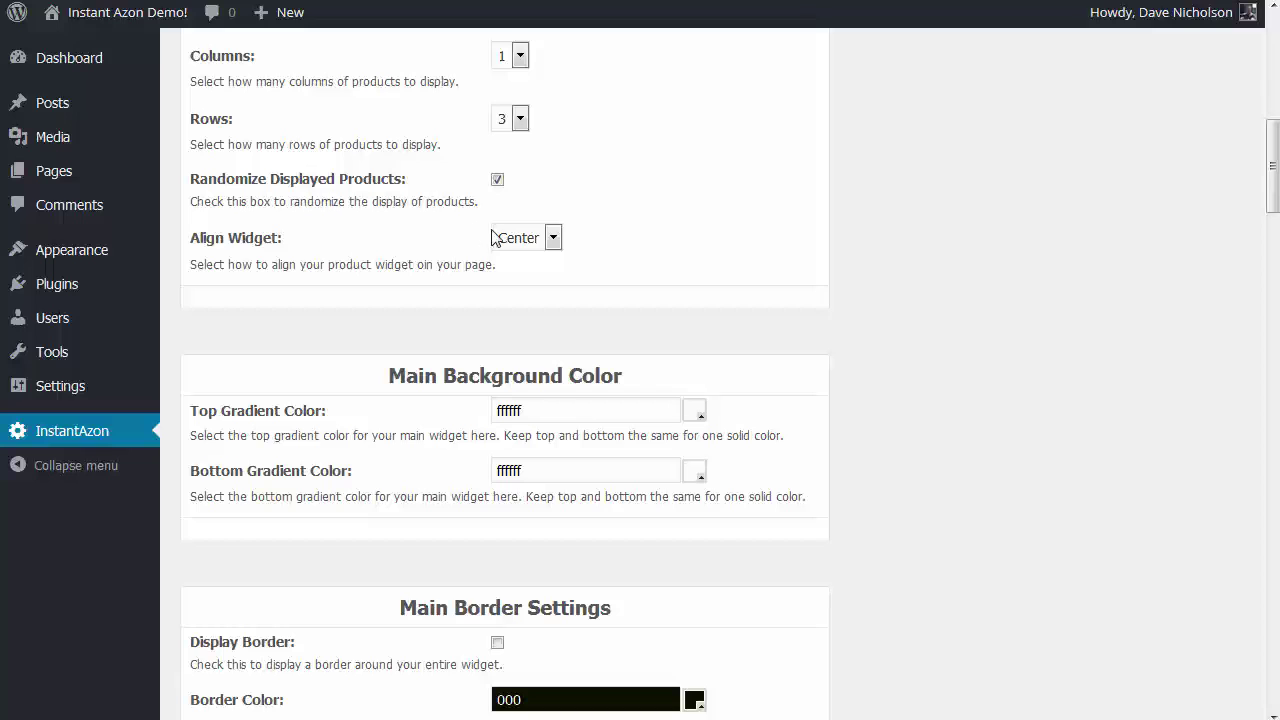
scroll(771, 289, down, 2)
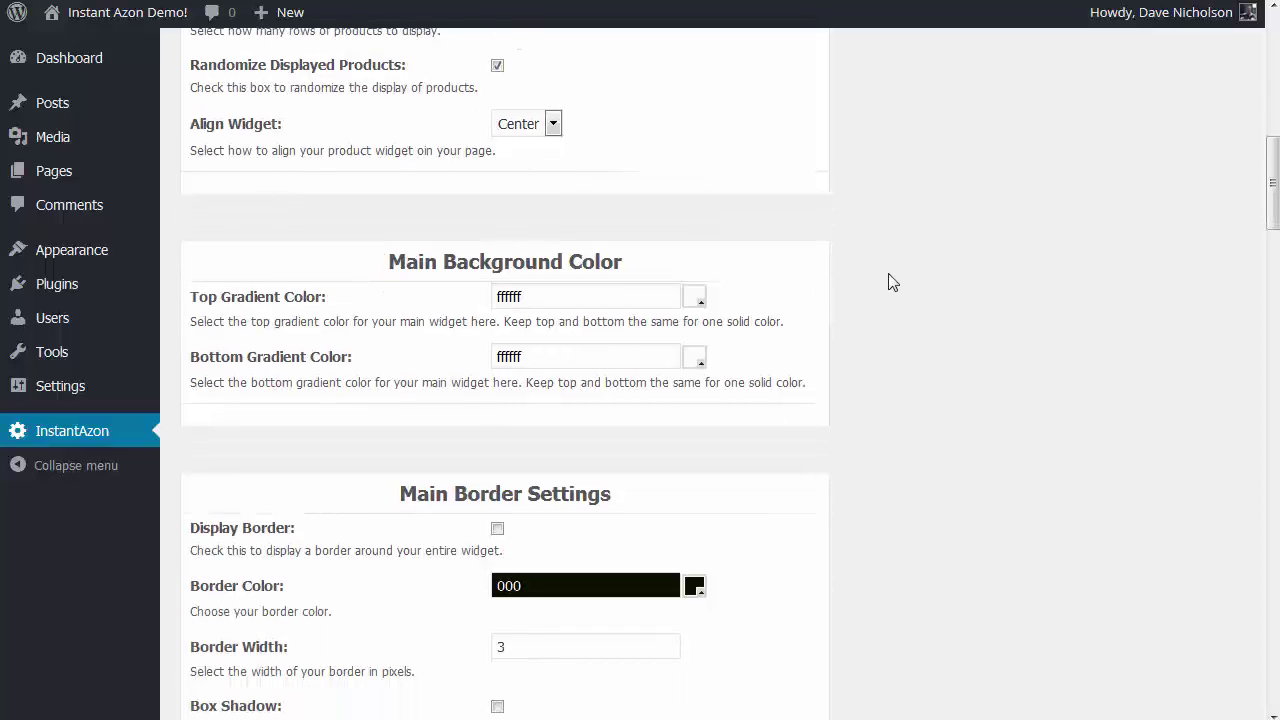
scroll(925, 255, down, 2)
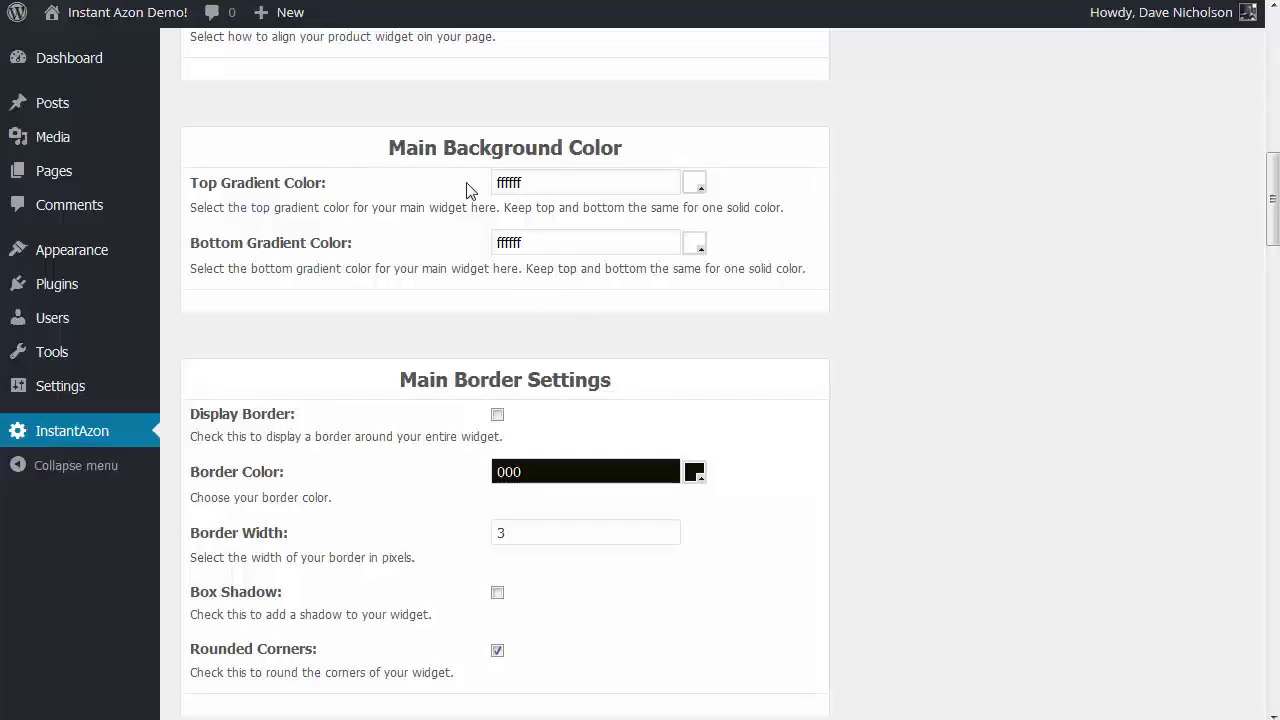
scroll(937, 303, down, 3)
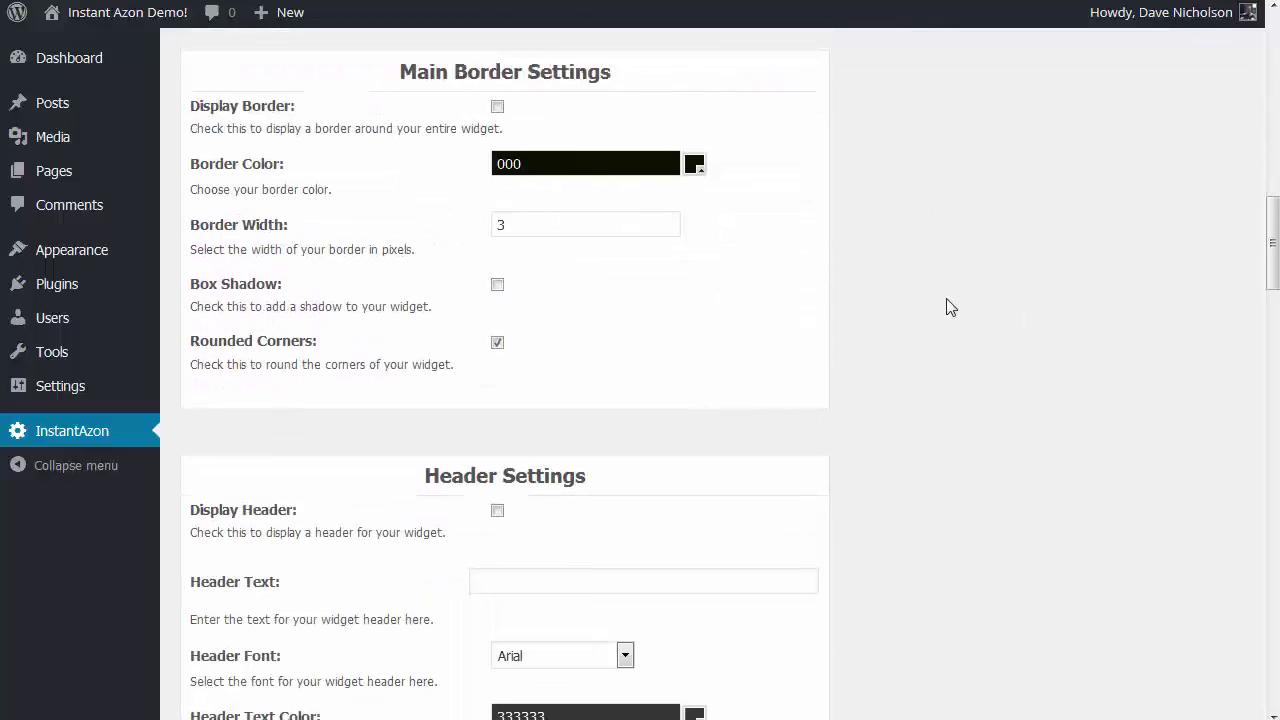
scroll(818, 266, up, 1)
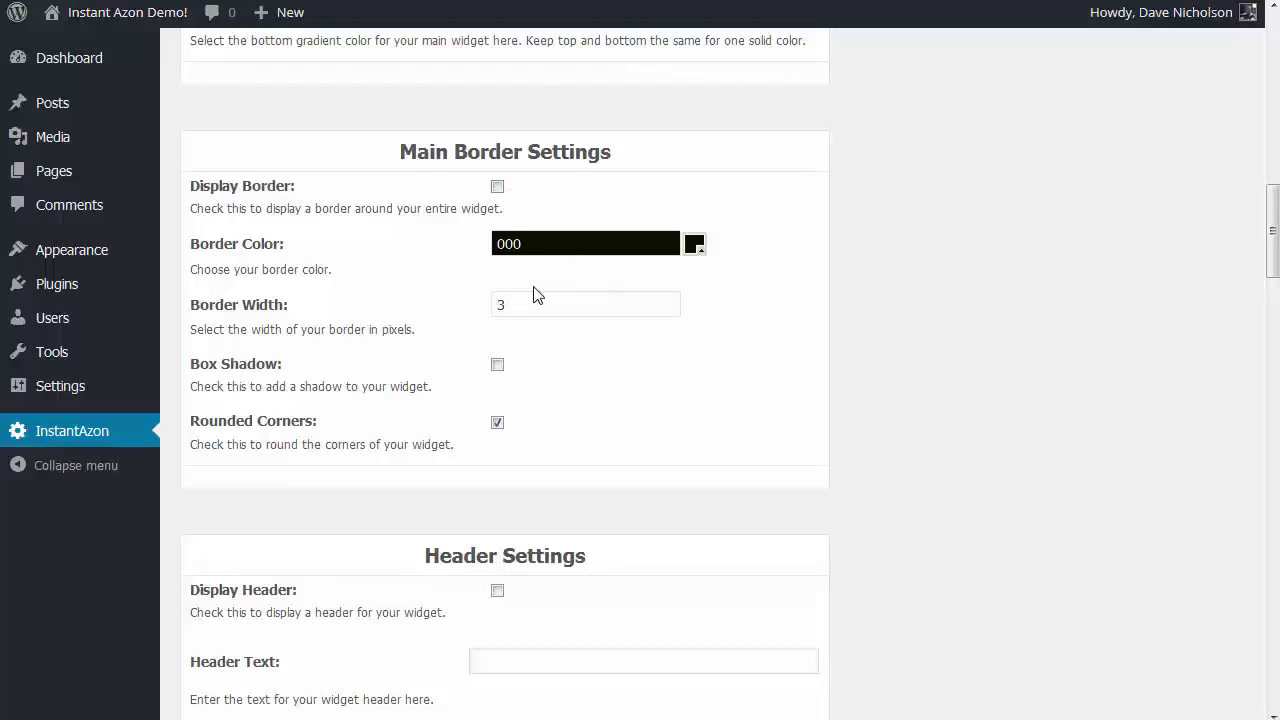
click(693, 246)
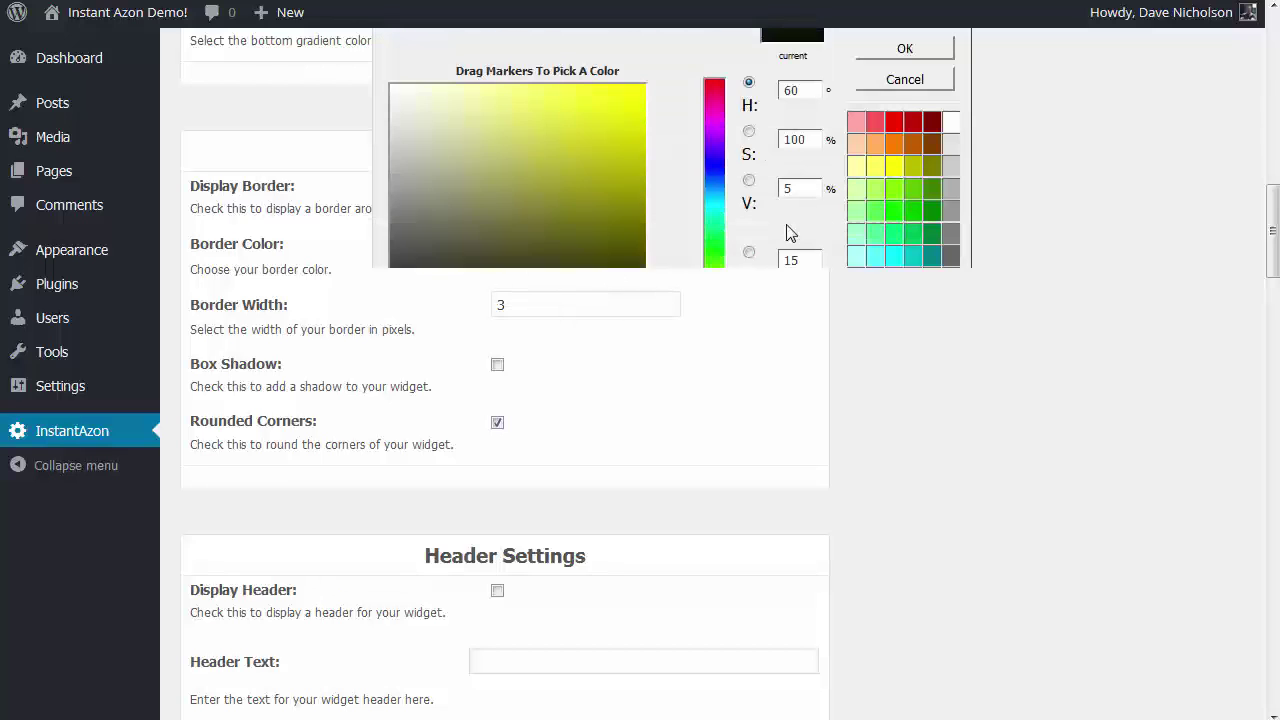
click(907, 82)
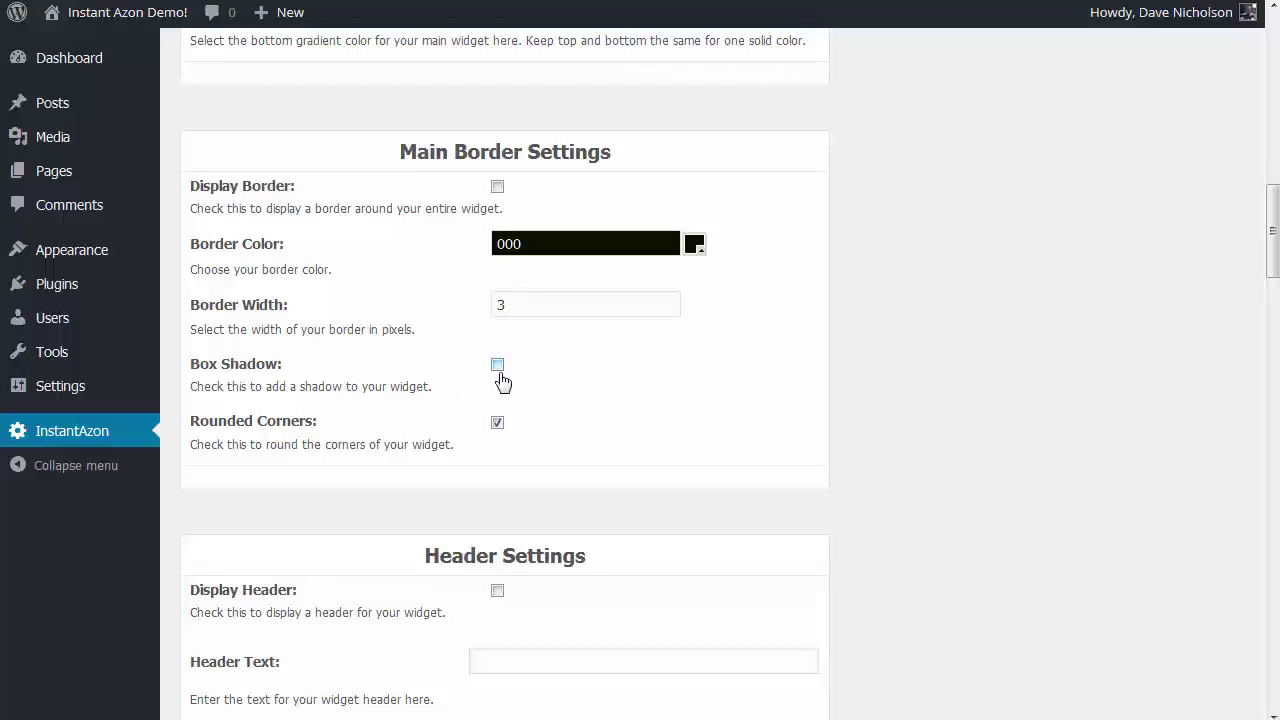
Review the header, product title, description and price settings, trying the price display option off and on again.
scroll(893, 408, down, 2)
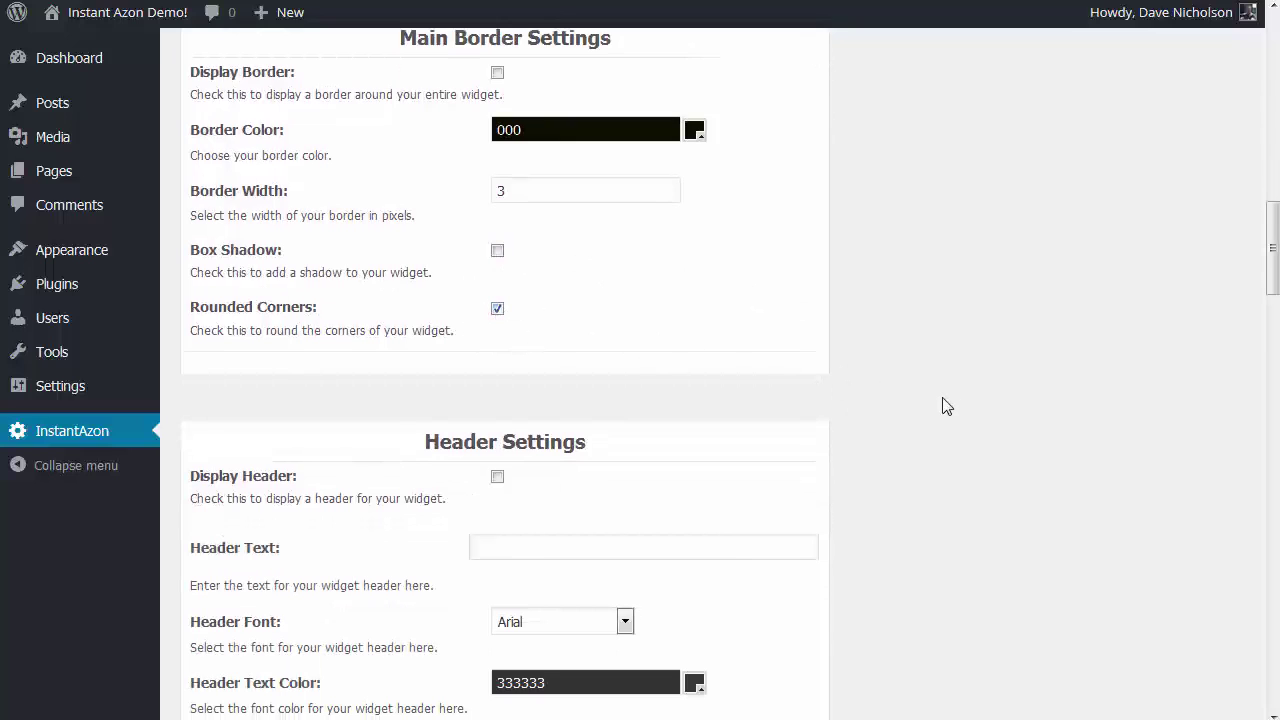
scroll(946, 405, down, 5)
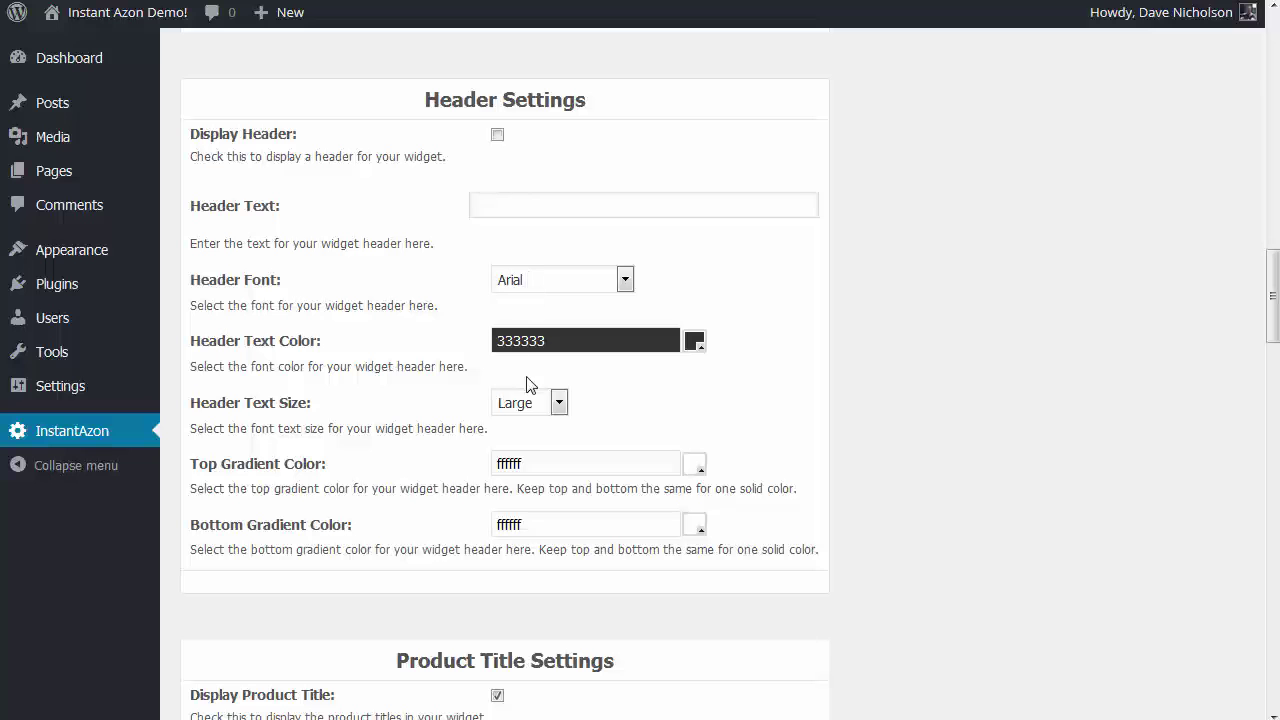
scroll(1043, 337, down, 3)
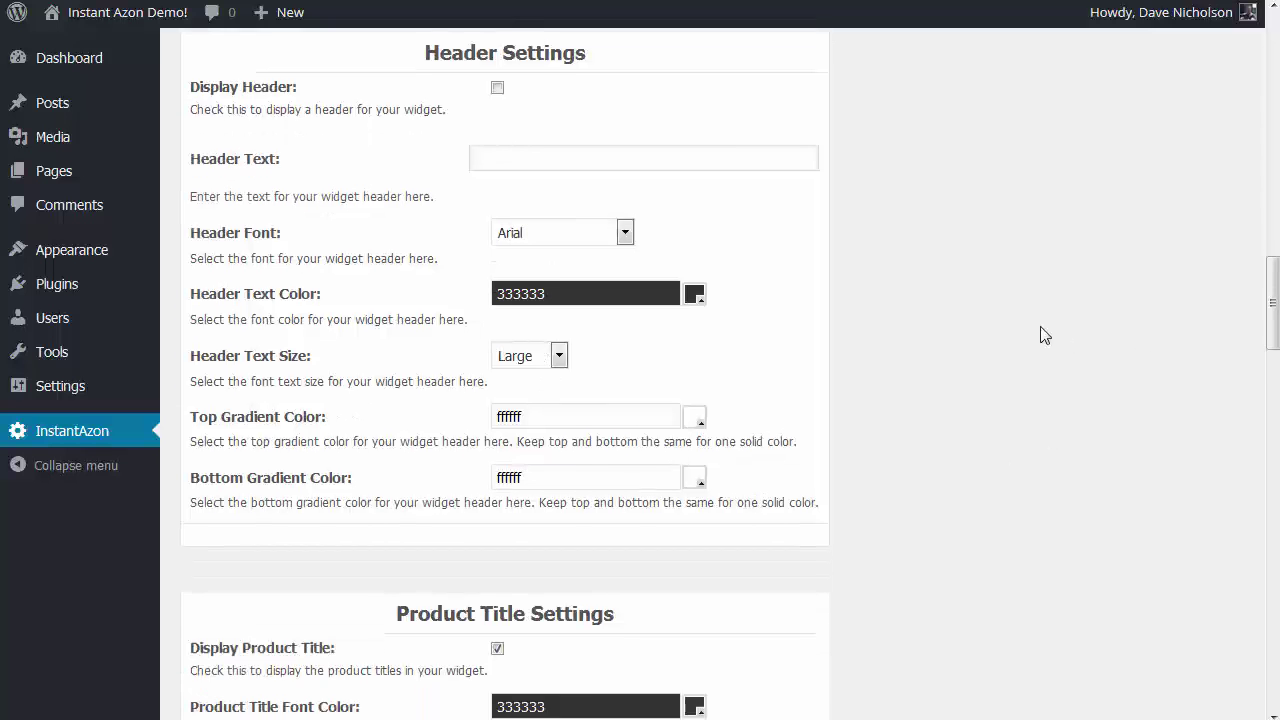
scroll(1041, 335, down, 2)
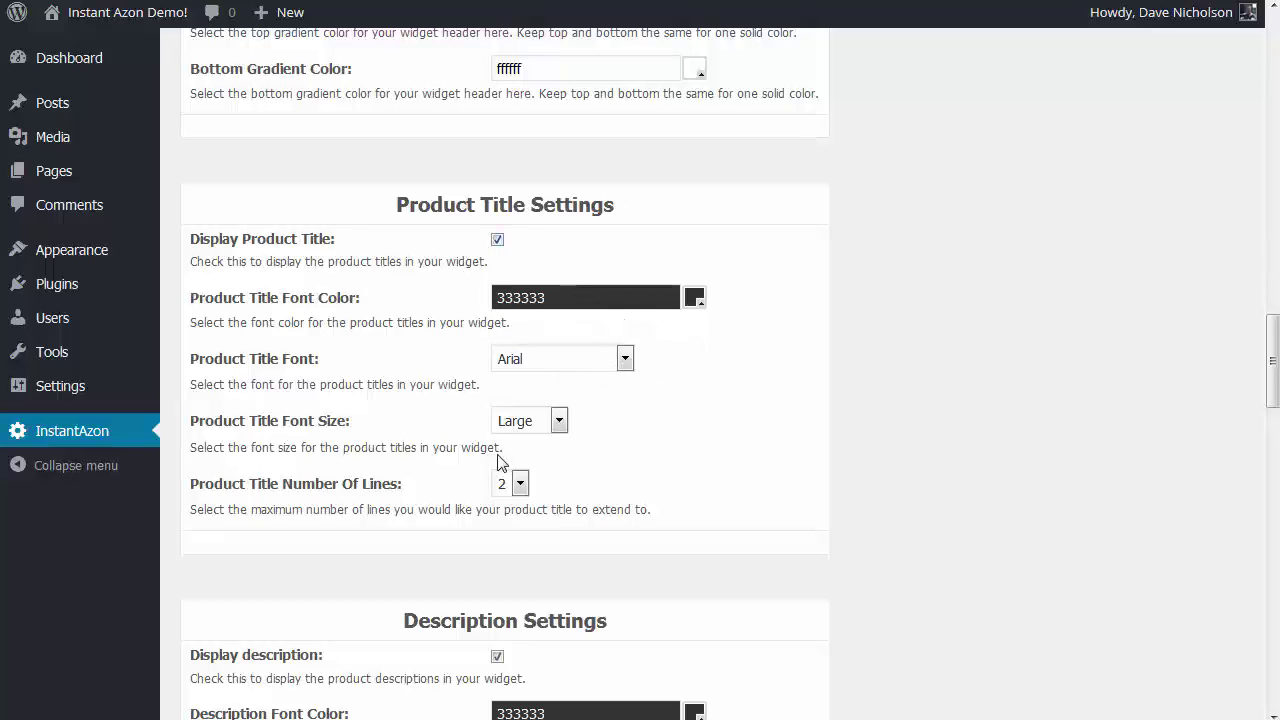
scroll(857, 460, down, 4)
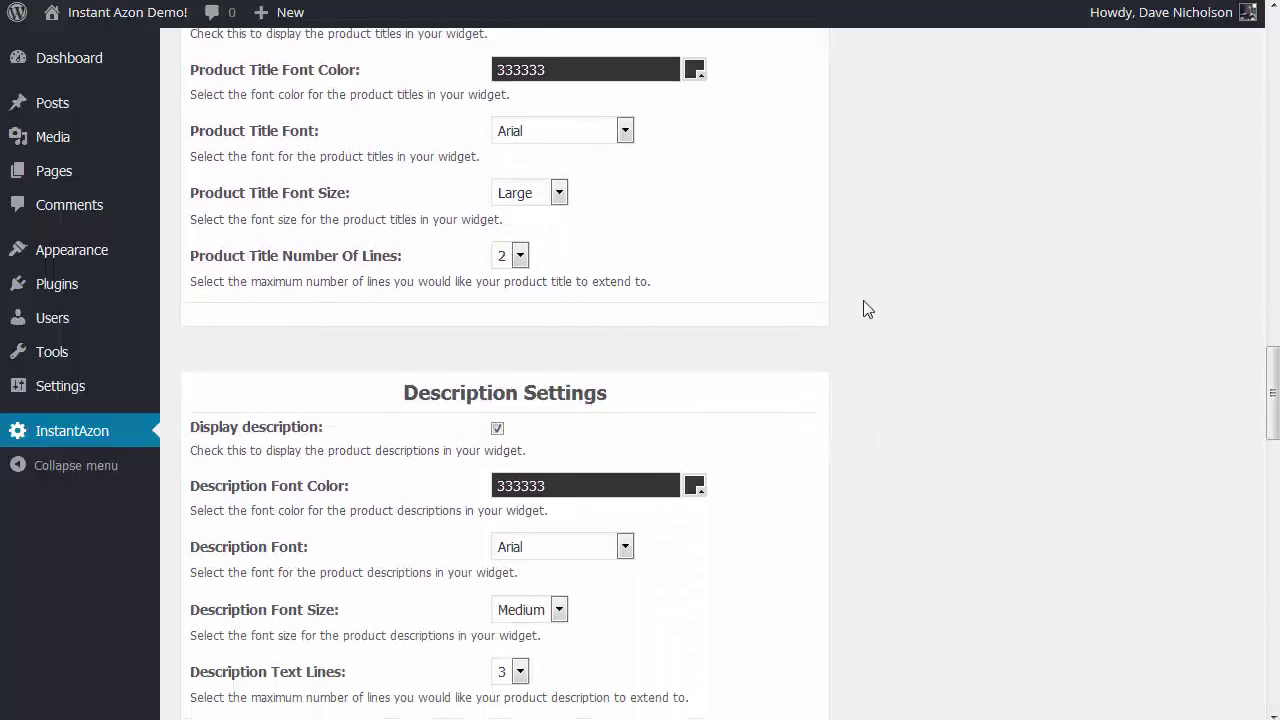
scroll(867, 310, down, 4)
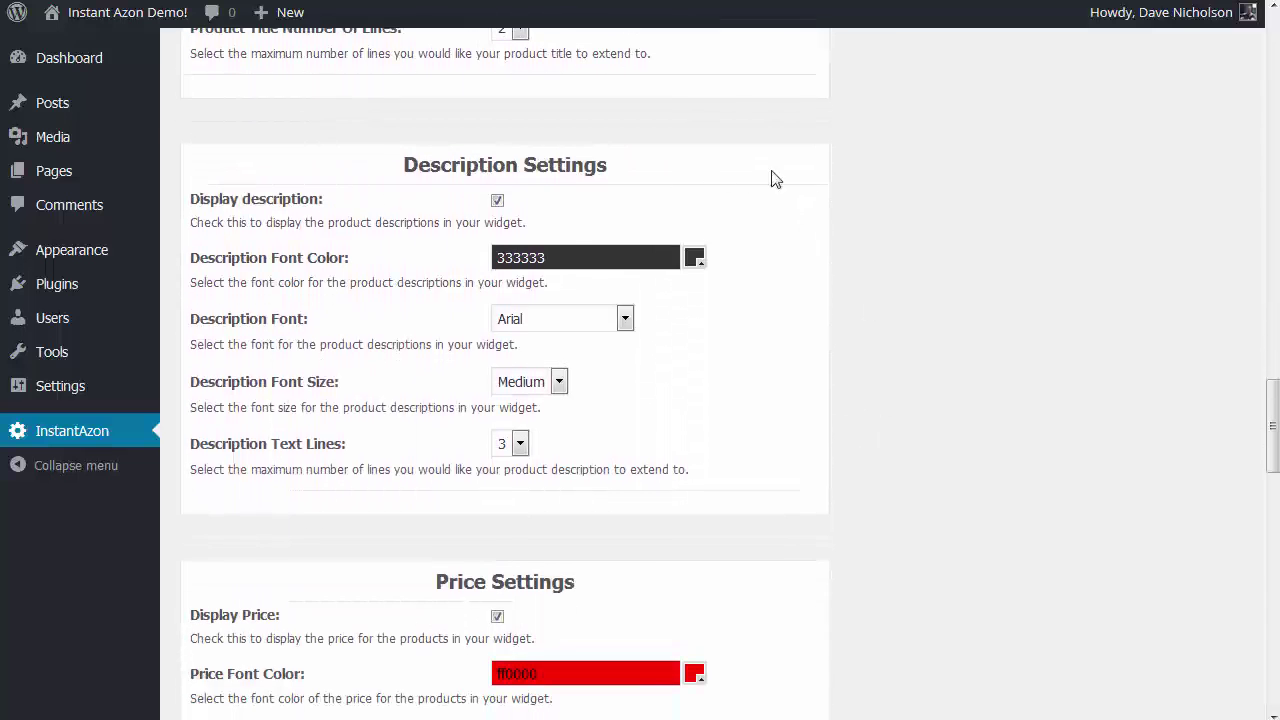
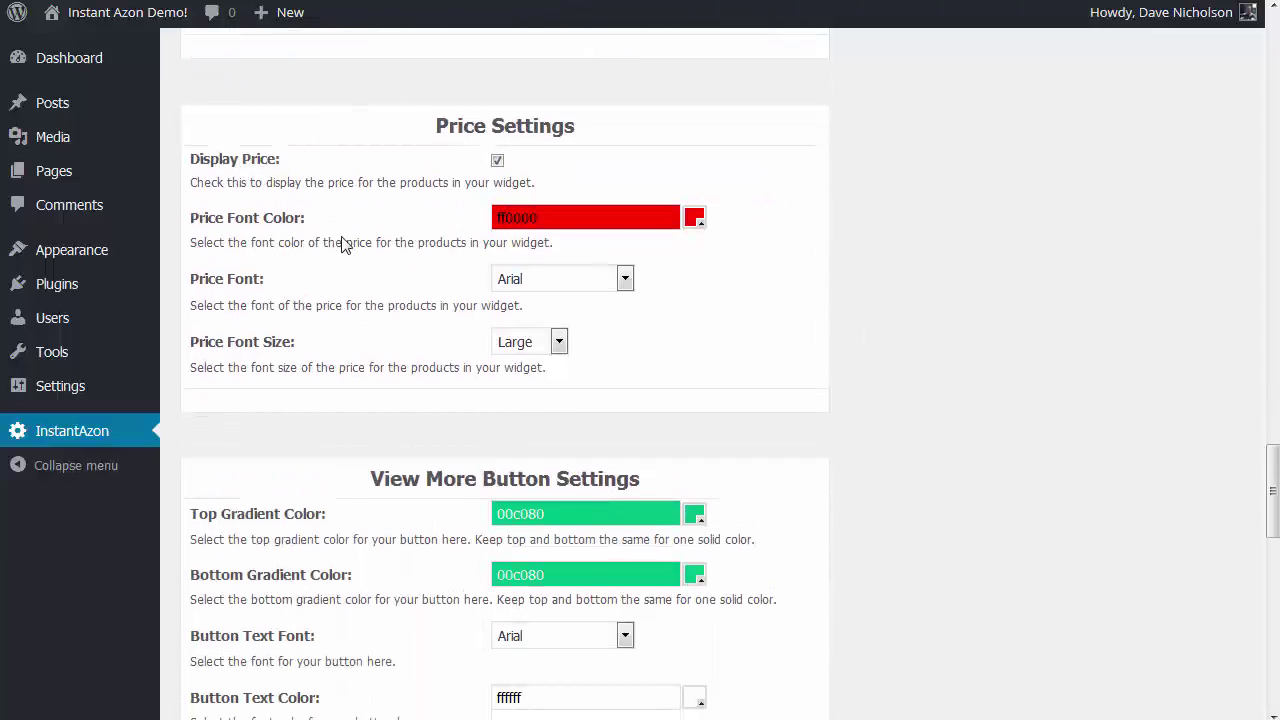
click(497, 160)
click(497, 160)
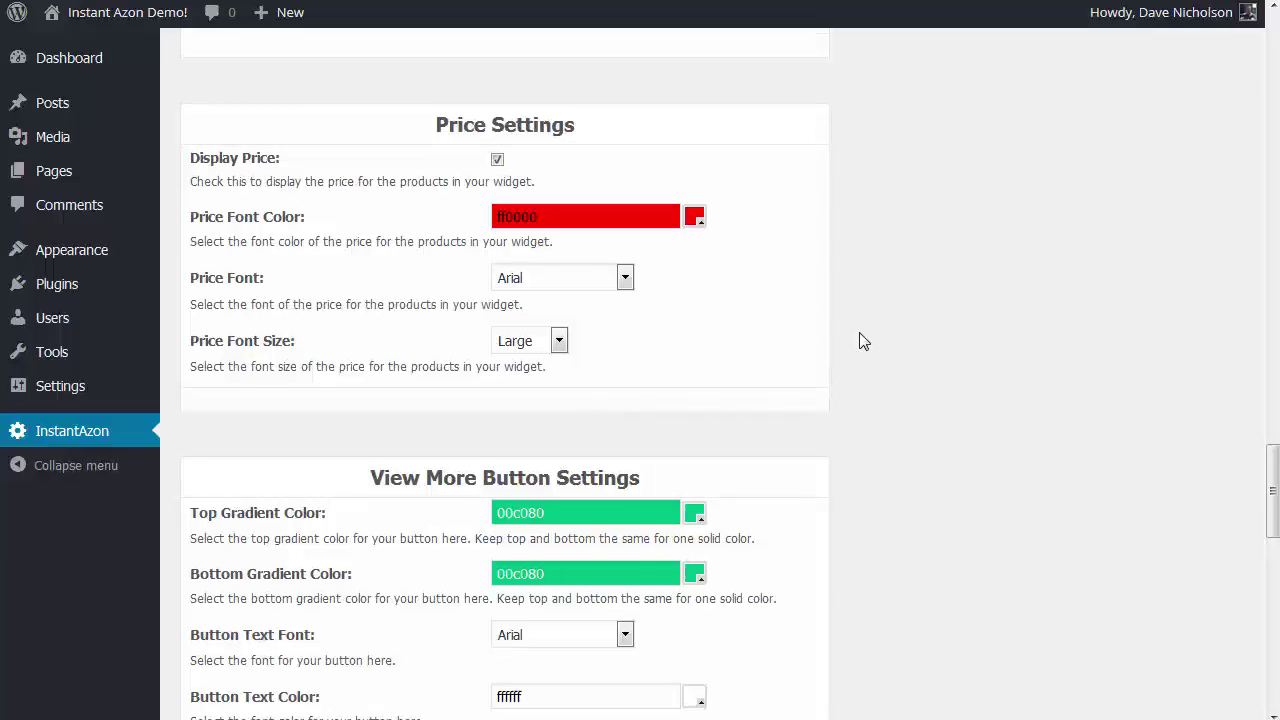
Review the color and font options for the View More button and the widget's footer.
scroll(720, 300, down, 2)
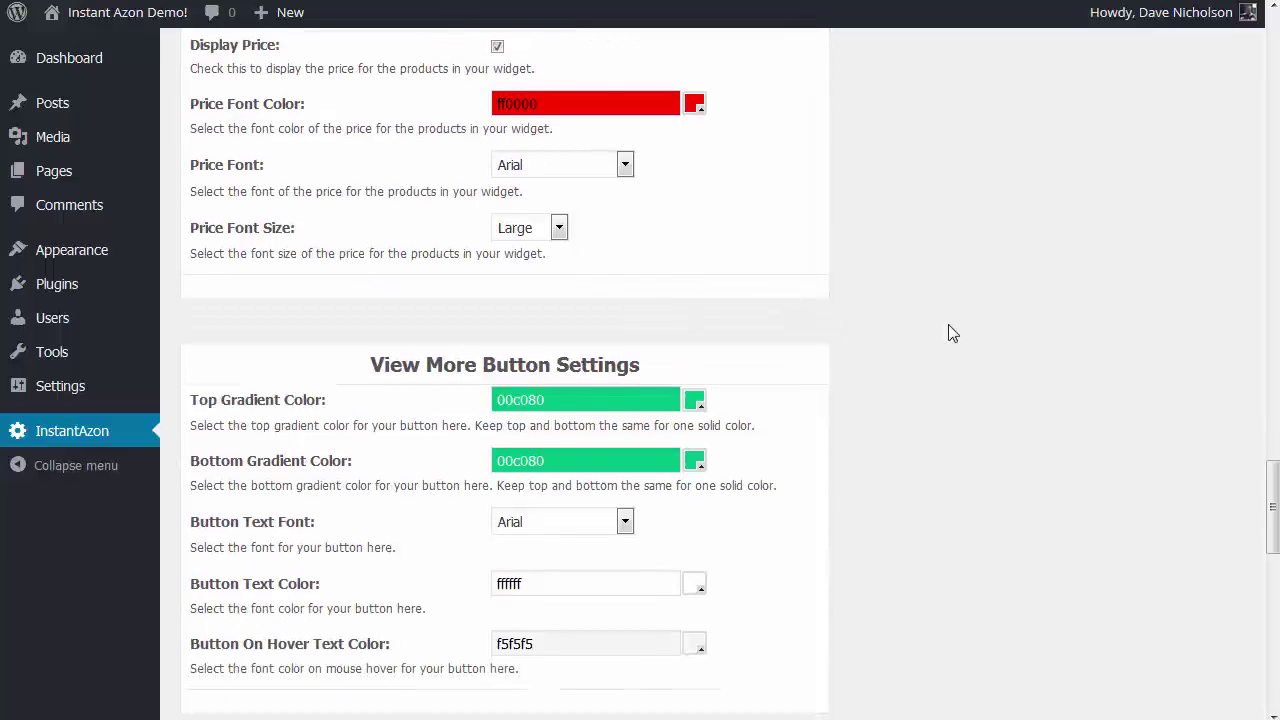
scroll(952, 333, down, 2)
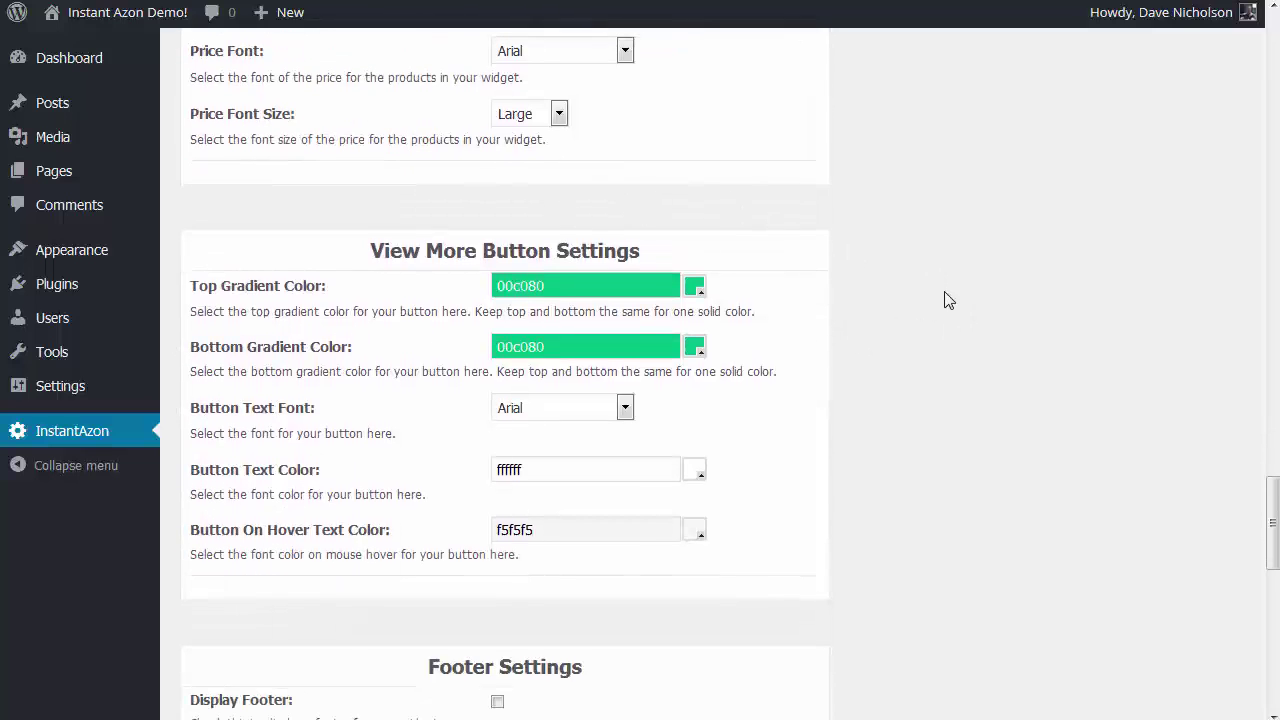
scroll(945, 285, down, 2)
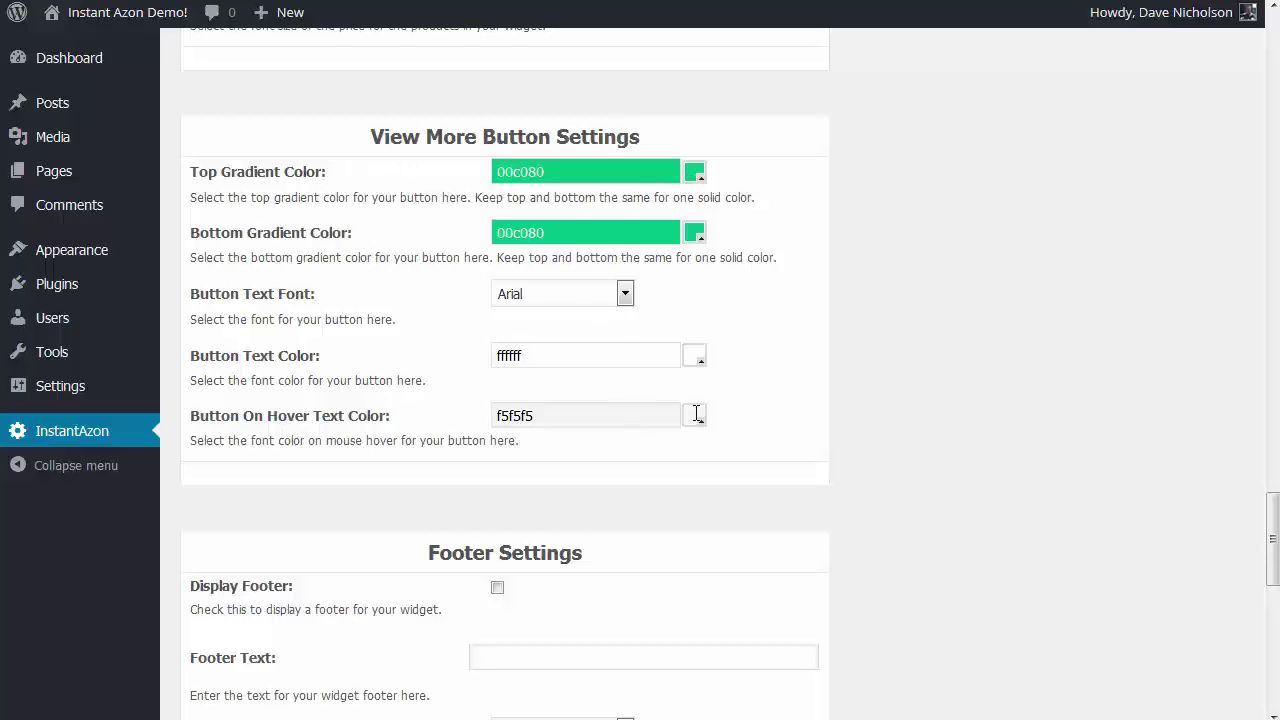
scroll(901, 440, down, 2)
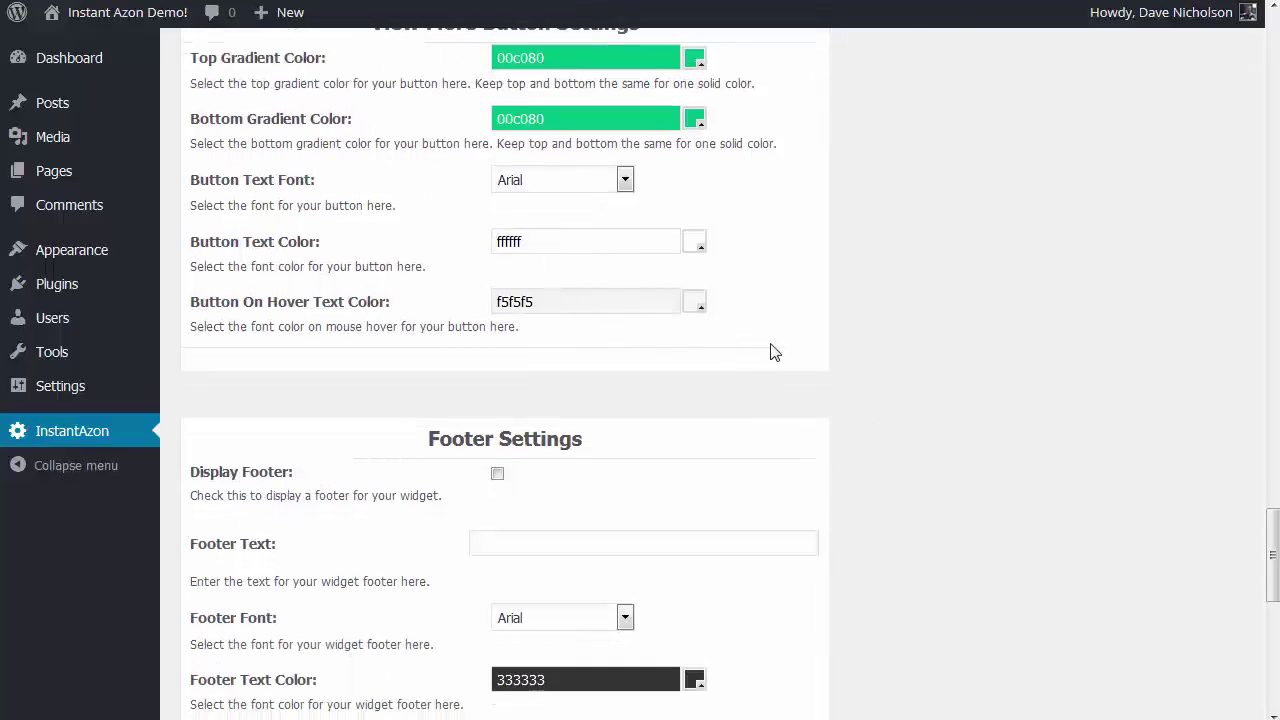
scroll(937, 360, down, 2)
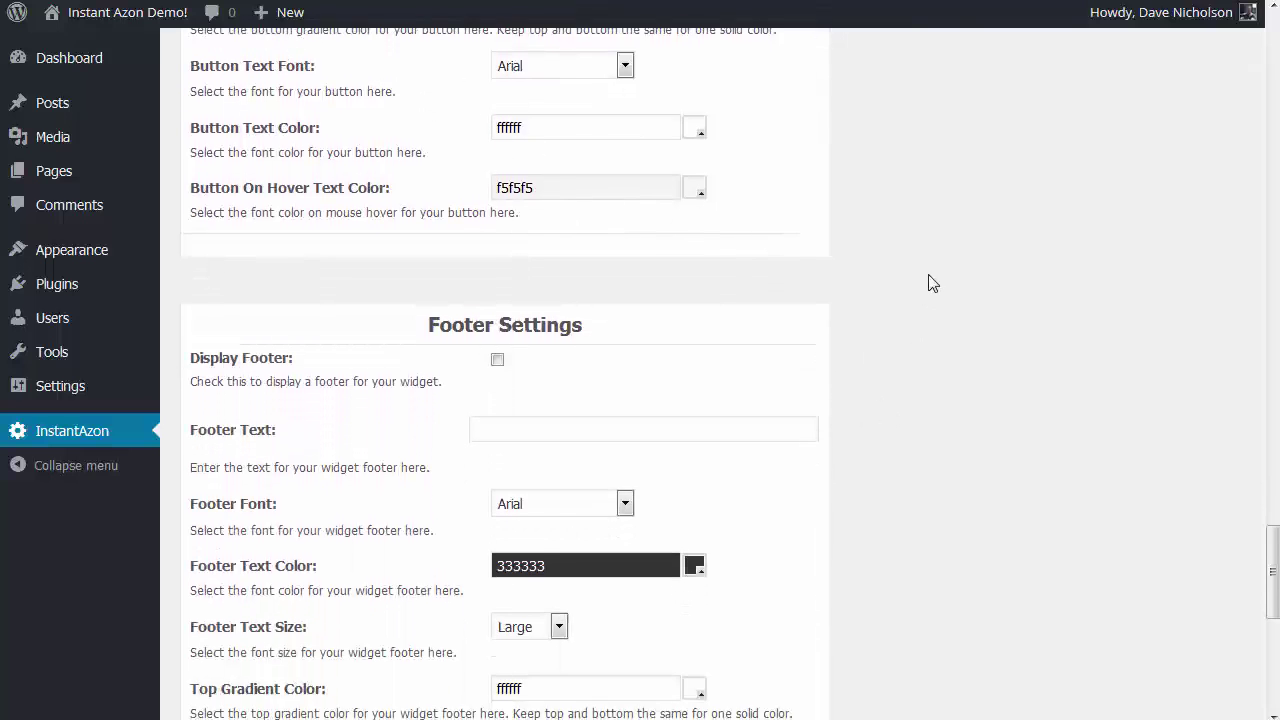
scroll(928, 283, down, 4)
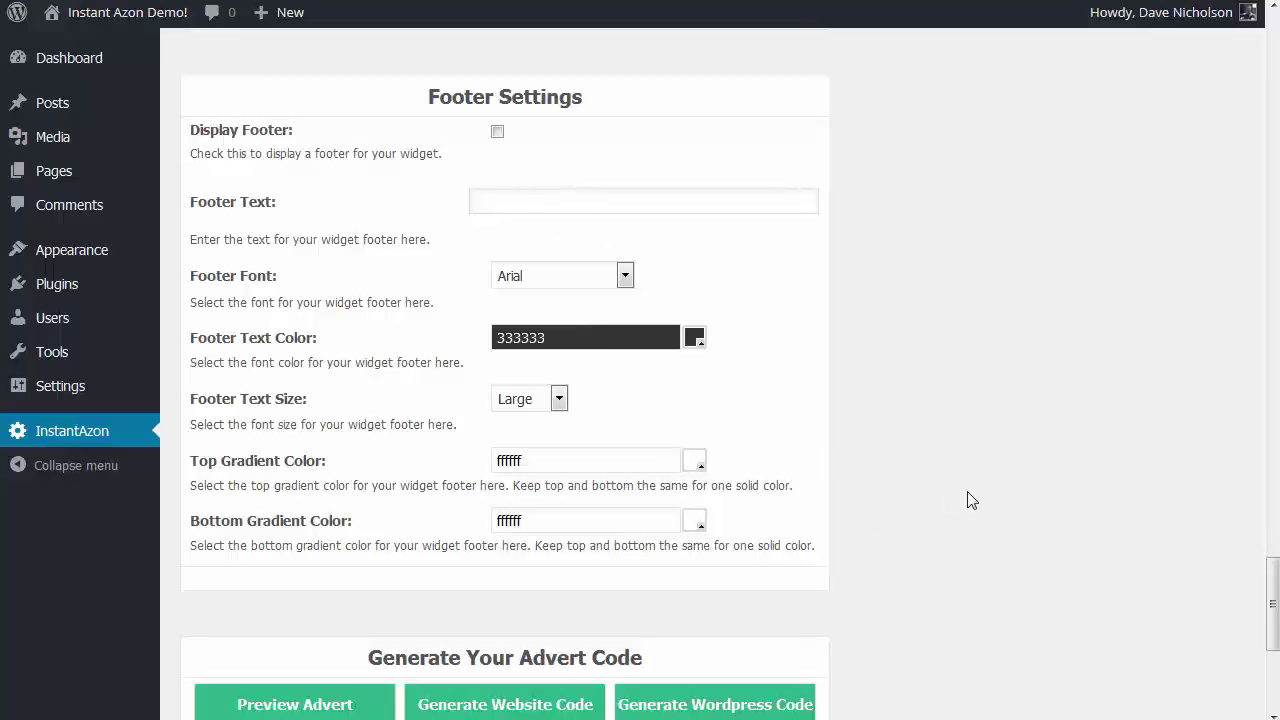
Preview the product advert after a last look through the affiliate, product and display settings.
scroll(975, 495, down, 3)
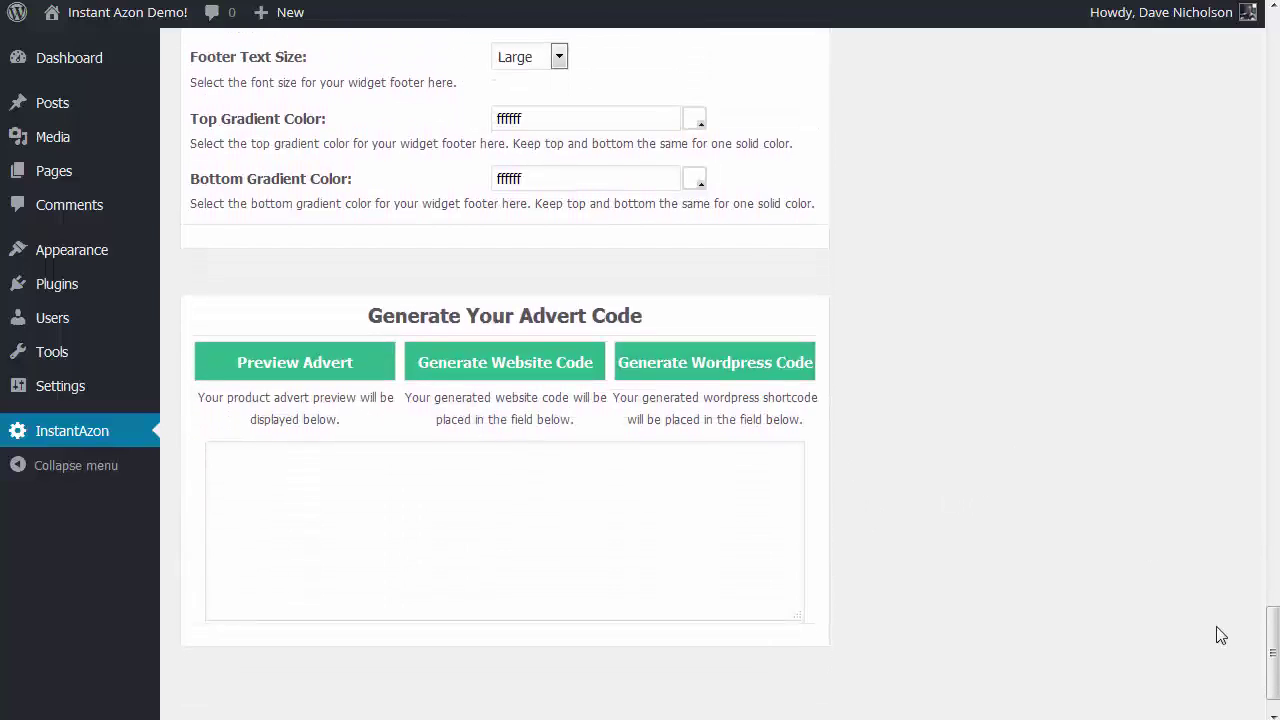
drag(1272, 652, 1270, 116)
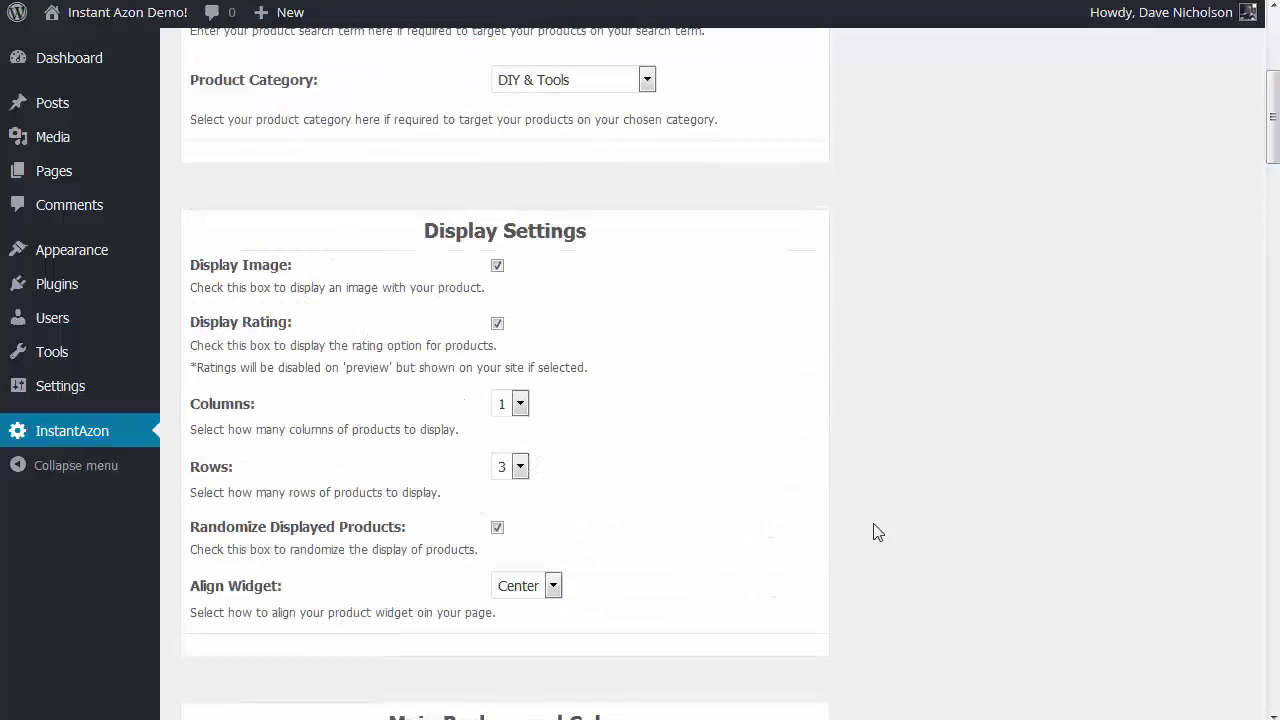
scroll(1169, 131, up, 5)
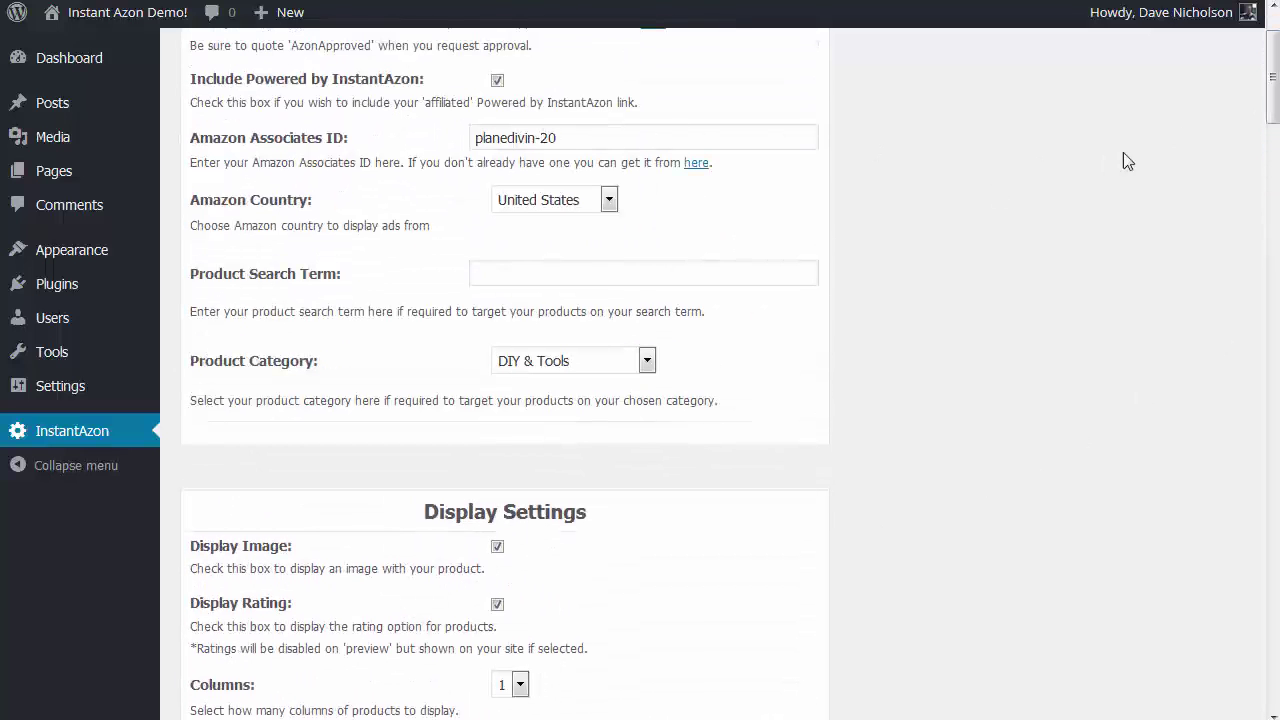
drag(1274, 70, 1273, 690)
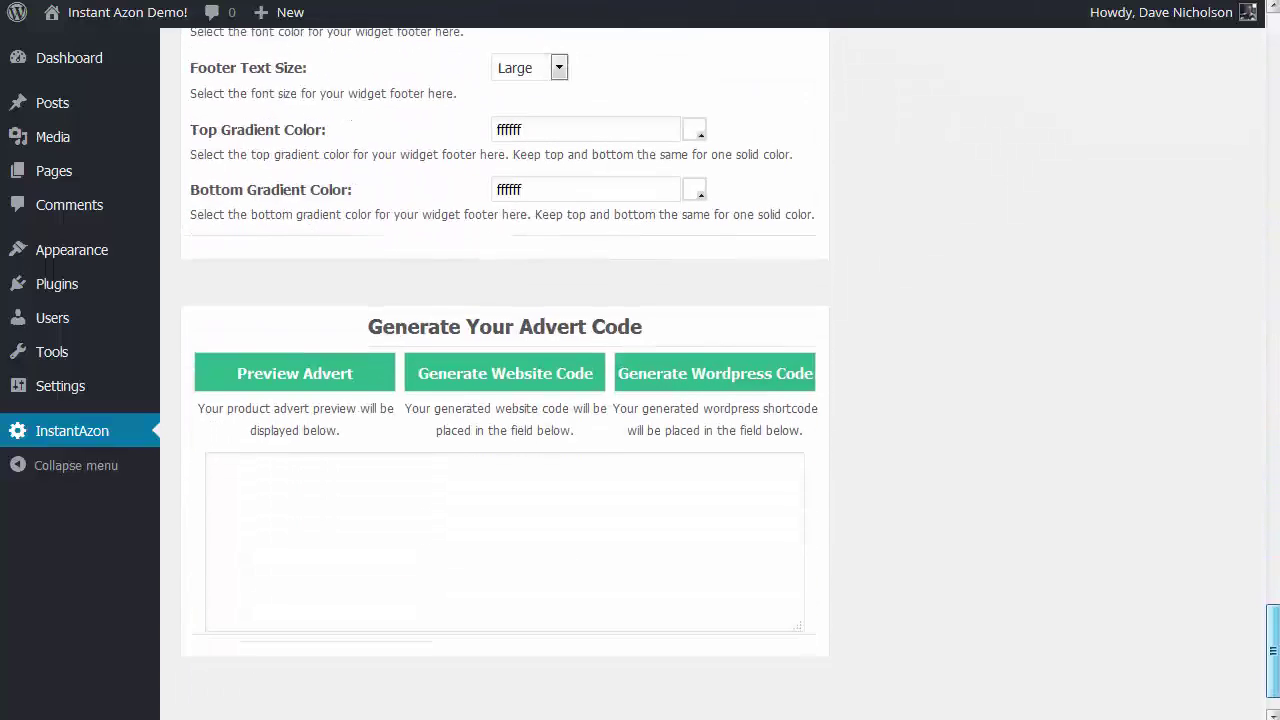
click(298, 375)
mouse_move(60, 284)
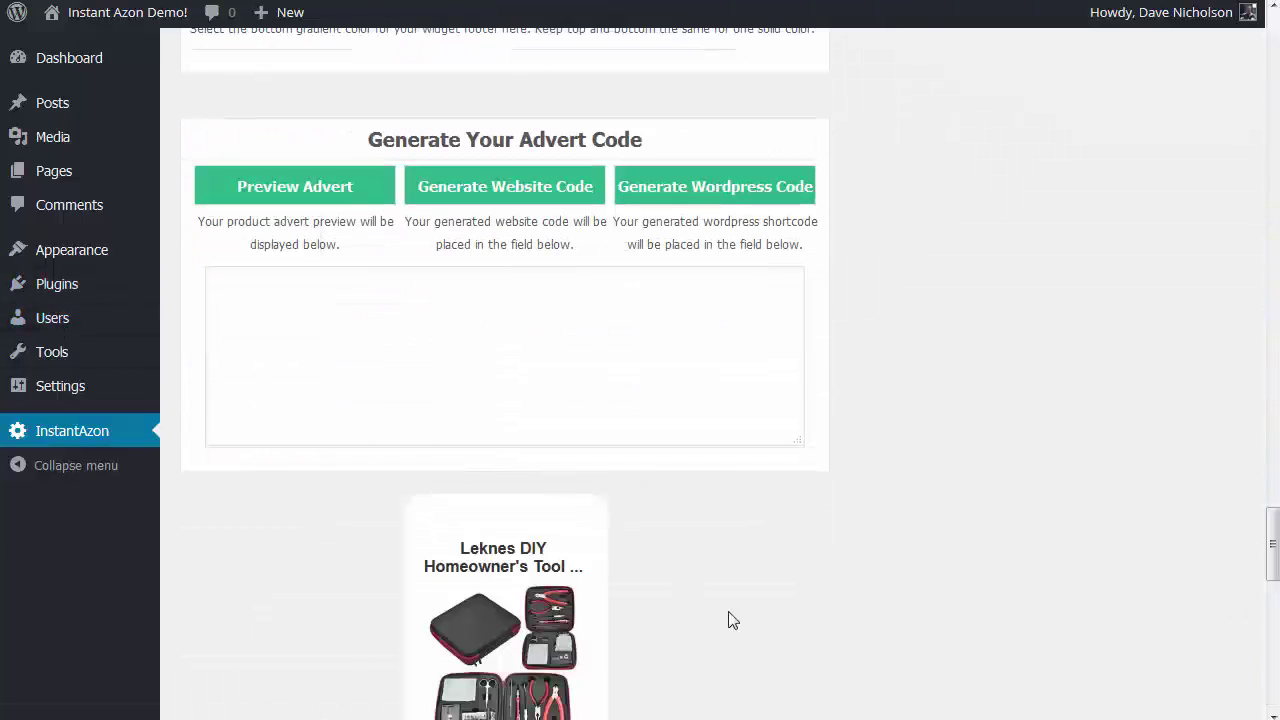
Generate the website code for the advert and copy it to the clipboard.
mouse_move(1272, 544)
mouse_down()
mouse_move(1272, 664)
mouse_move(1272, 527)
mouse_up()
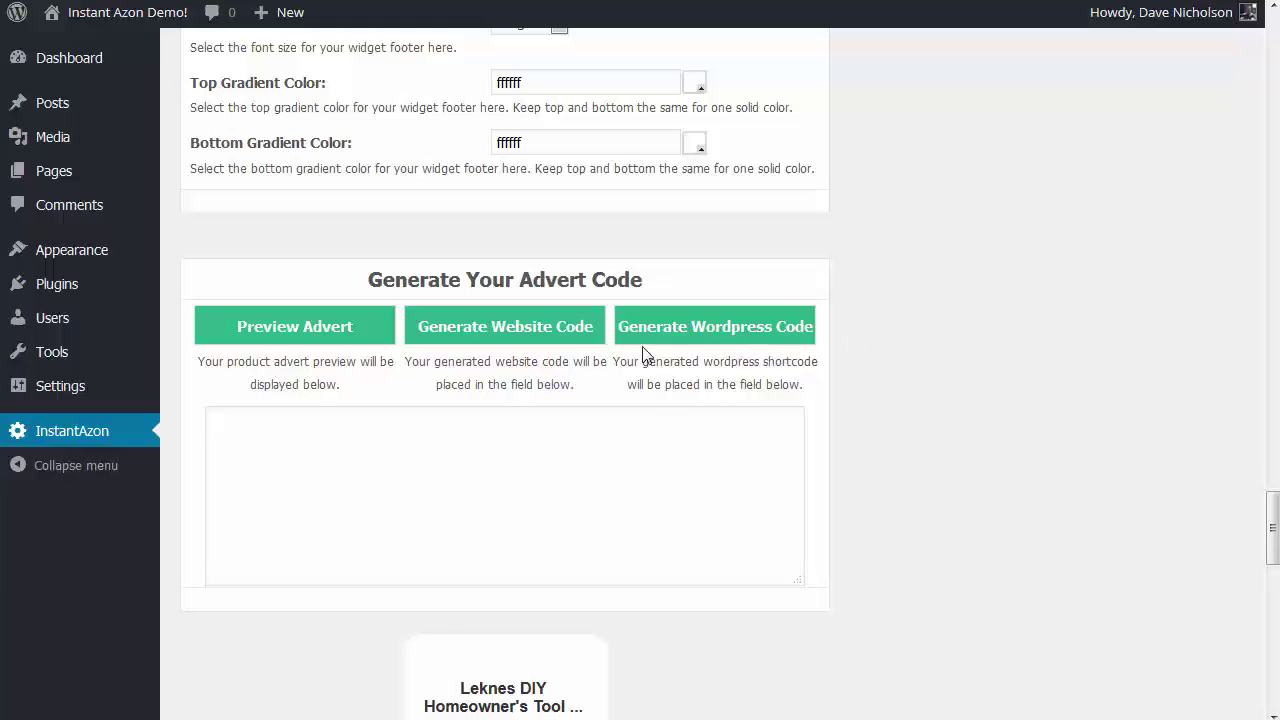
click(534, 337)
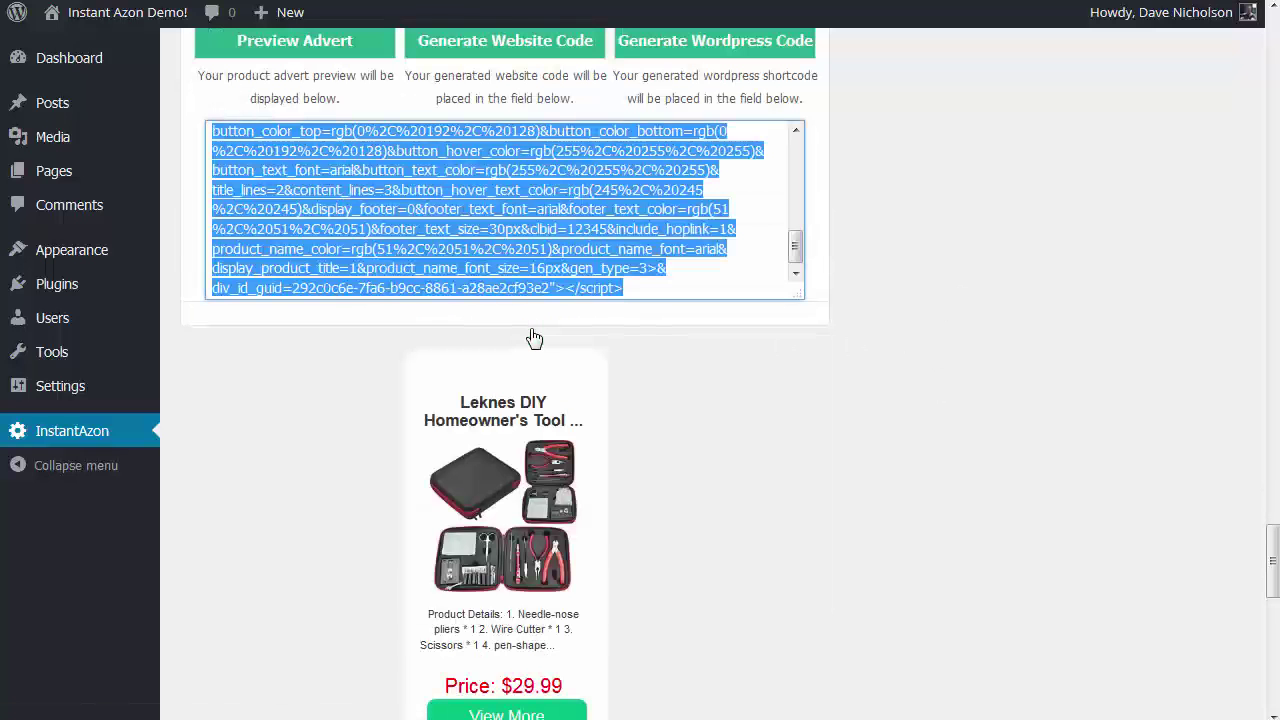
right_click(344, 203)
click(393, 290)
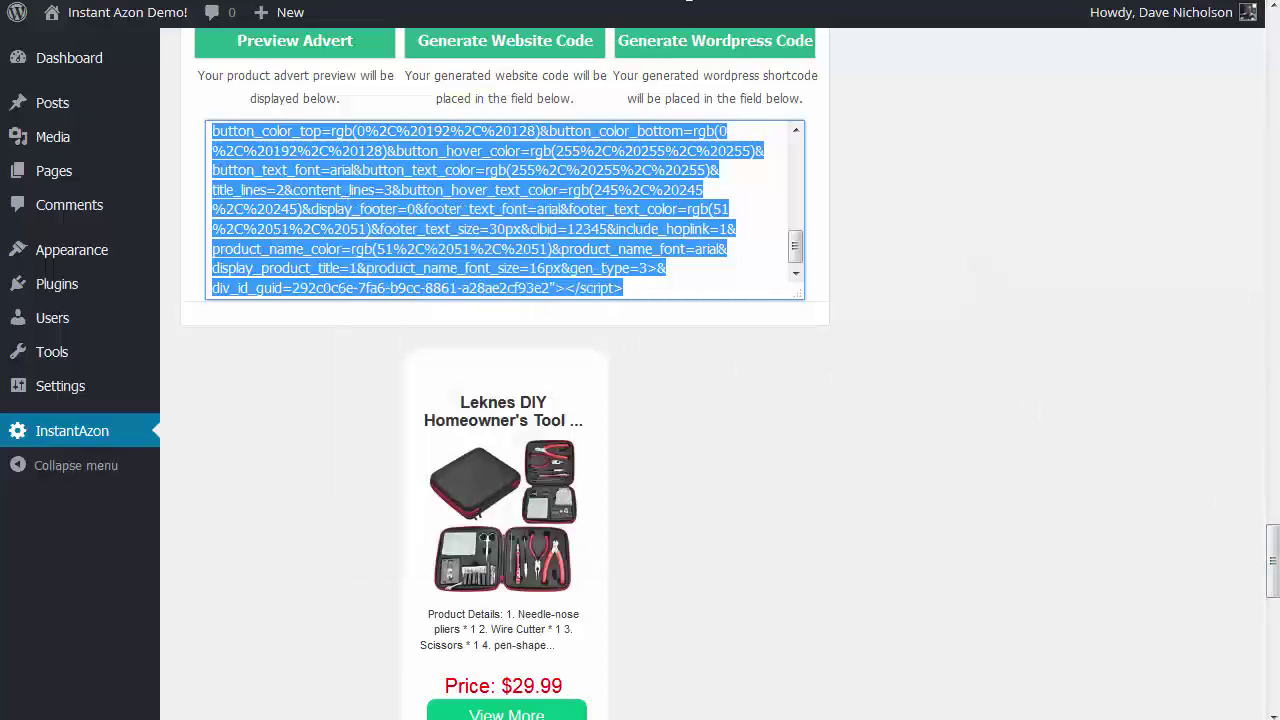
Switch to the demo site and examine its article, DIY Tools & Accessories, Home Improvement DVD's, Home Improvement and DIY Training Advice & Tips pages.
key(ctrl+Tab)
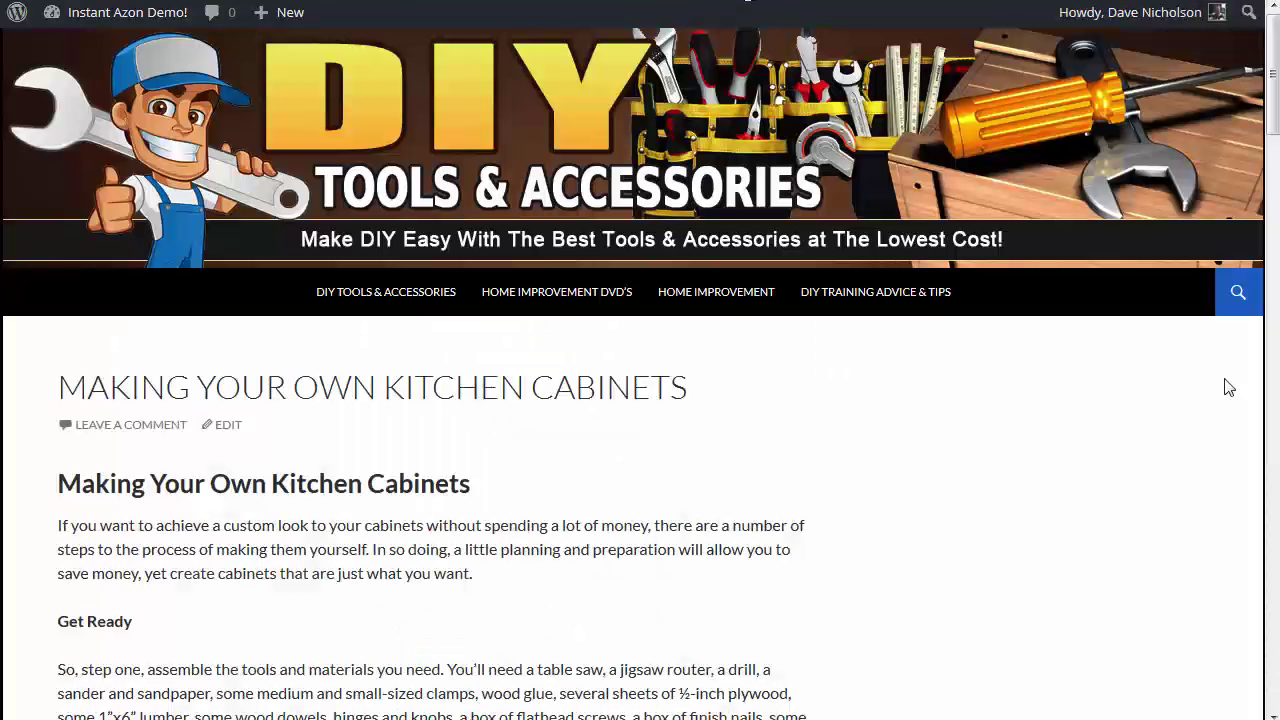
mouse_move(1274, 92)
mouse_down()
mouse_move(1274, 122)
mouse_move(1274, 77)
mouse_move(1275, 165)
mouse_move(1274, 97)
mouse_up()
mouse_move(1275, 58)
mouse_down()
mouse_move(1273, 646)
mouse_move(1273, 80)
mouse_up()
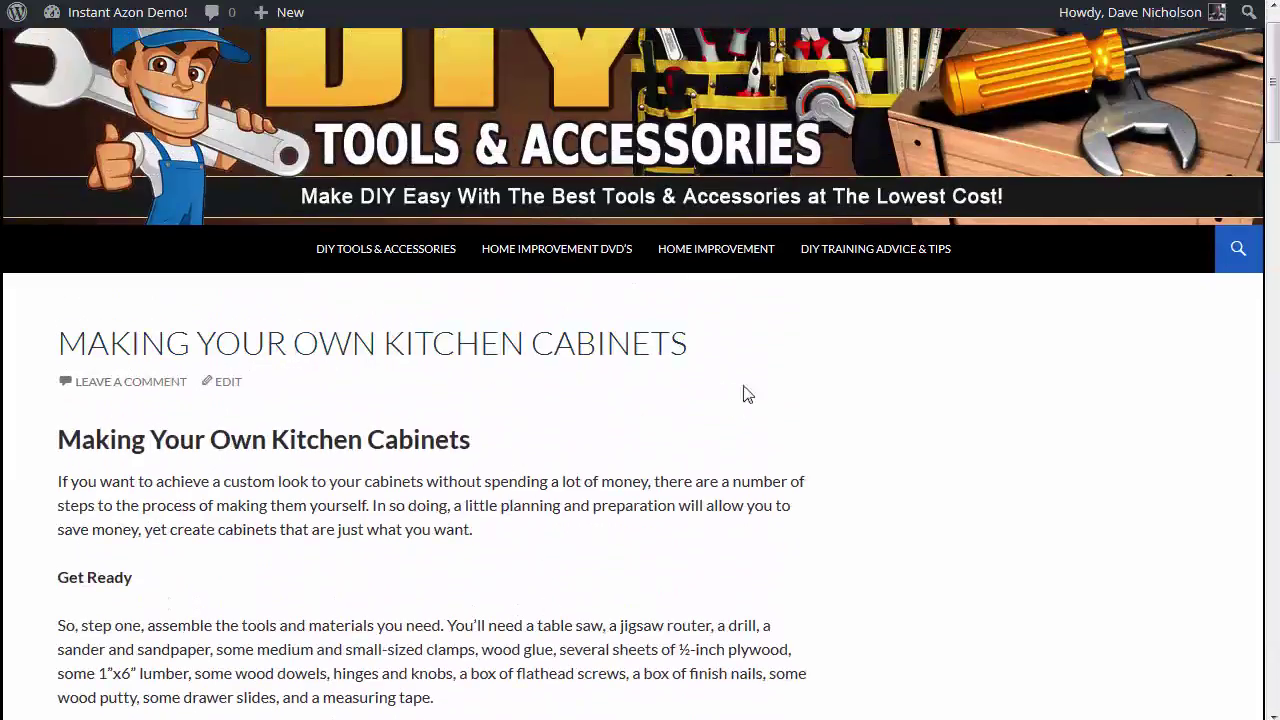
click(360, 260)
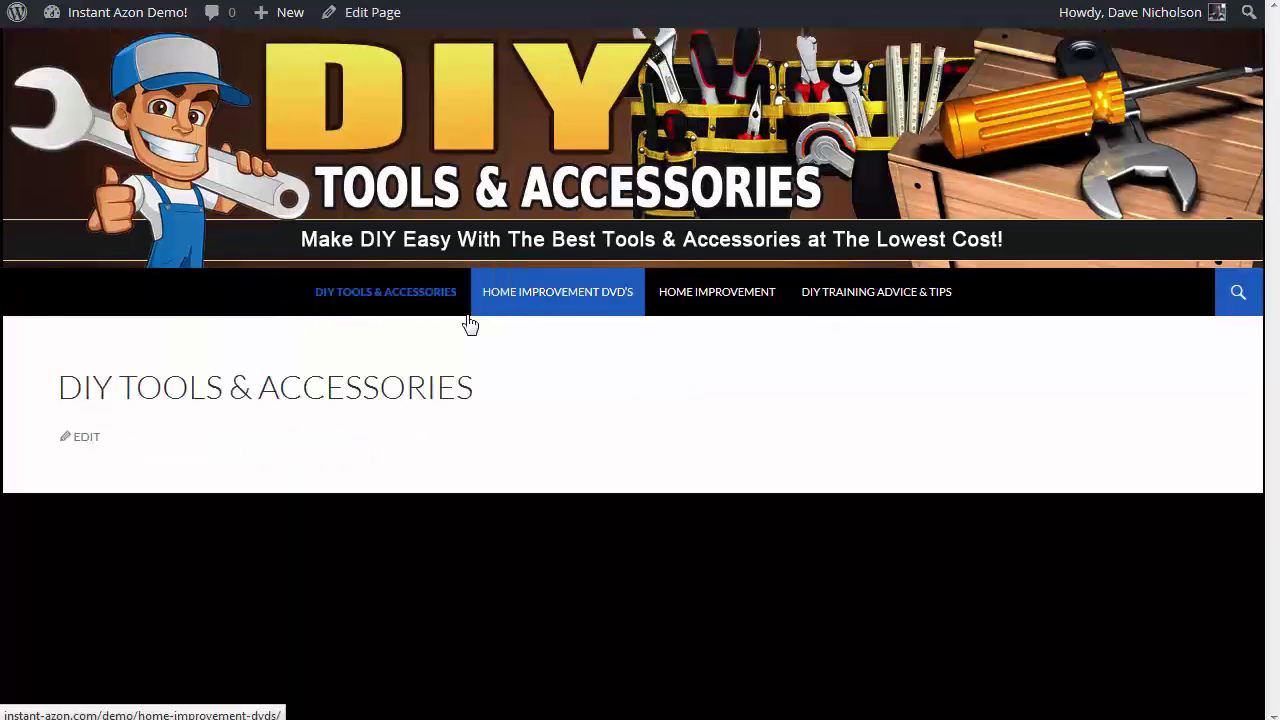
click(537, 301)
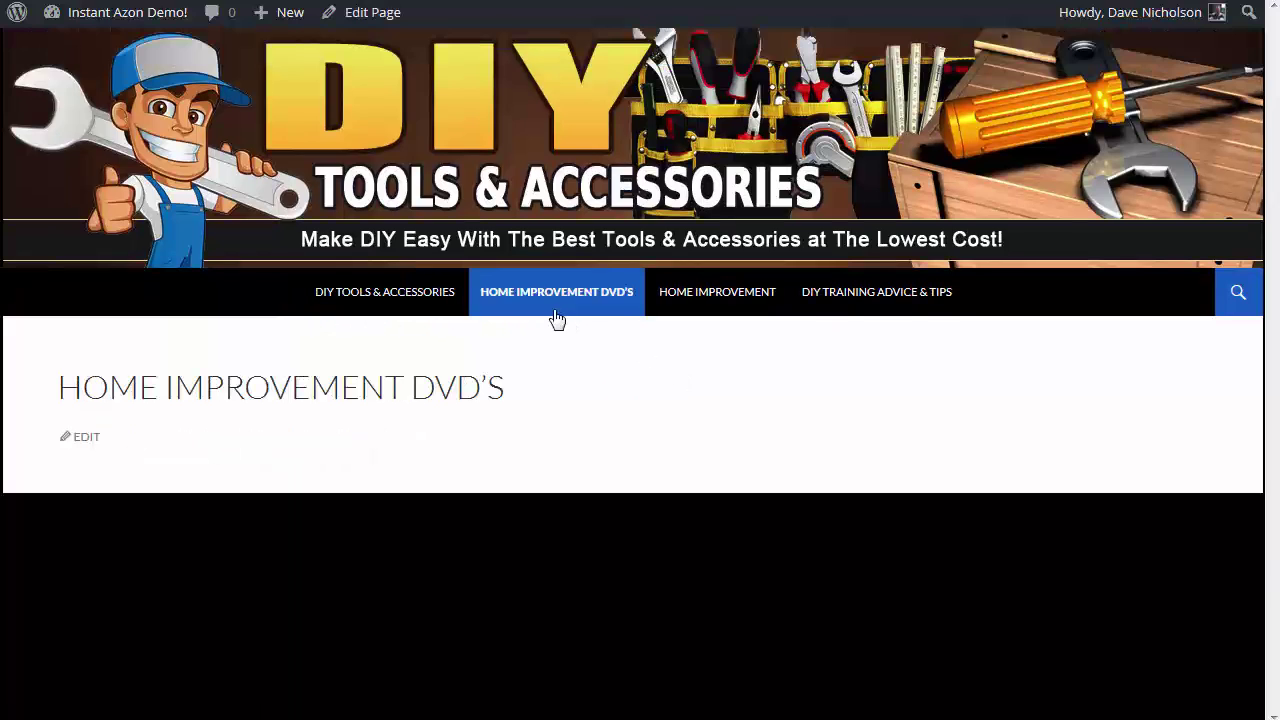
click(708, 300)
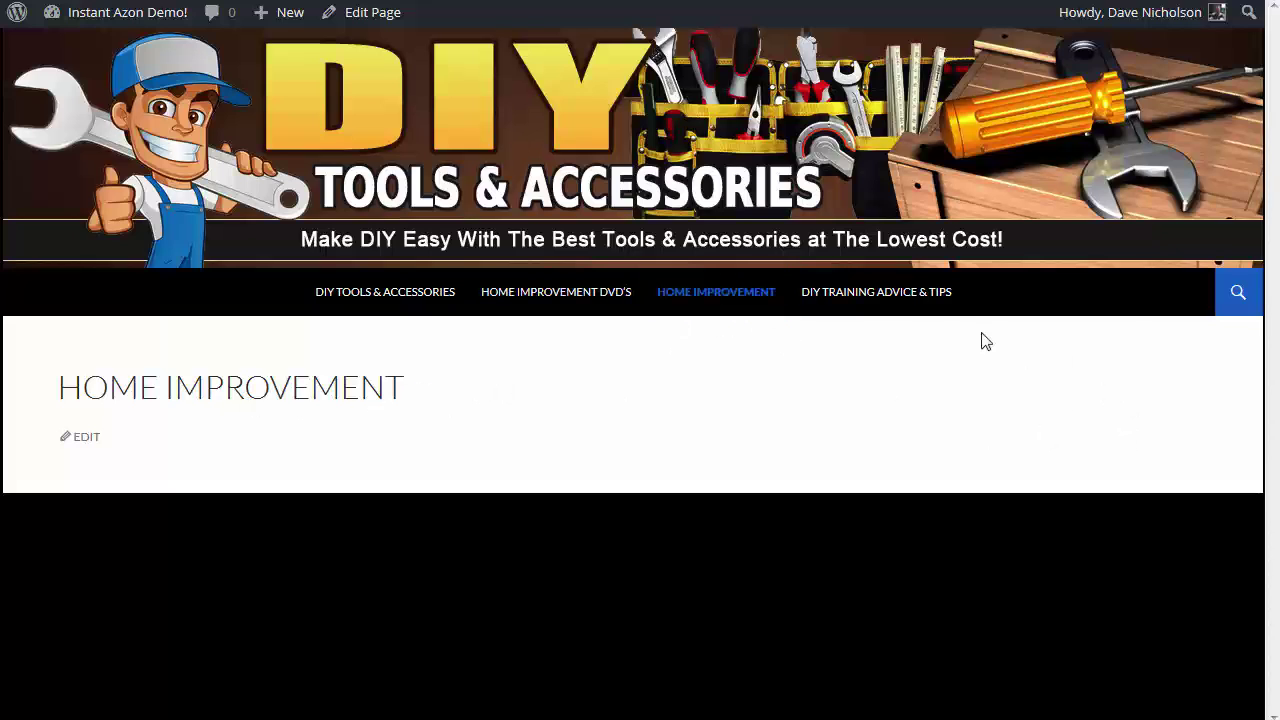
click(878, 298)
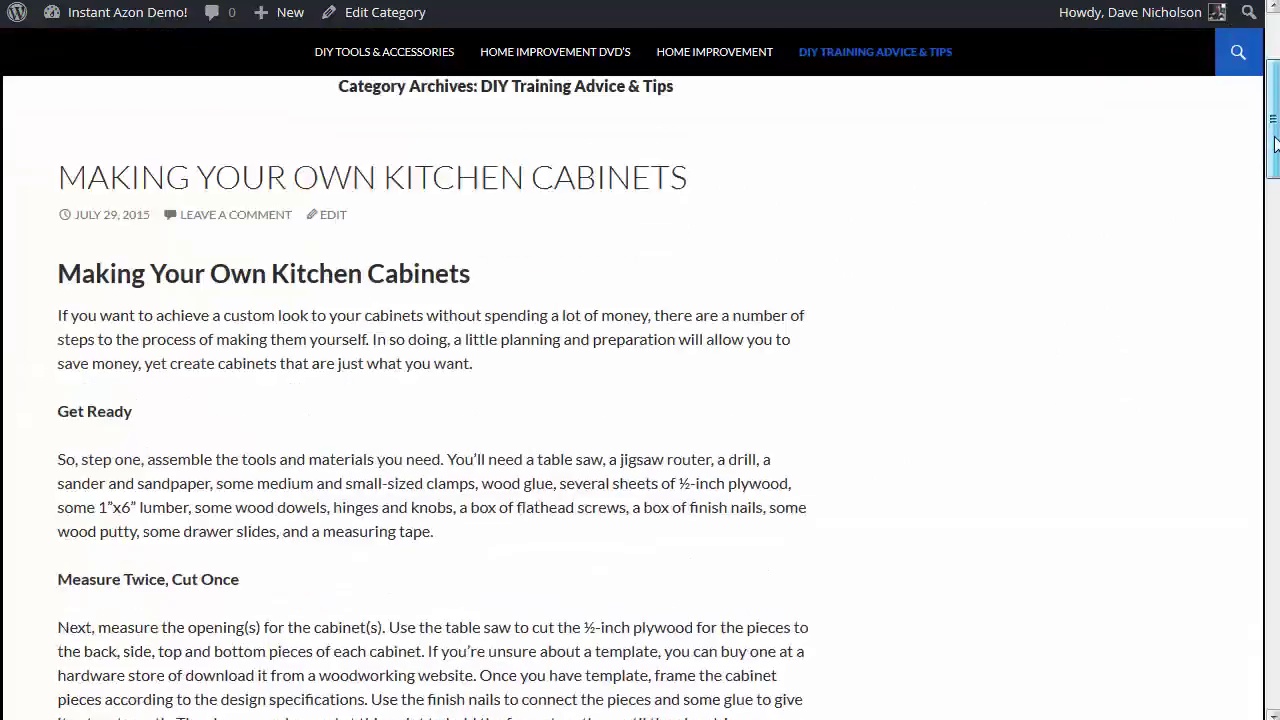
mouse_move(1272, 92)
mouse_down()
mouse_move(1273, 145)
mouse_move(1273, 72)
mouse_up()
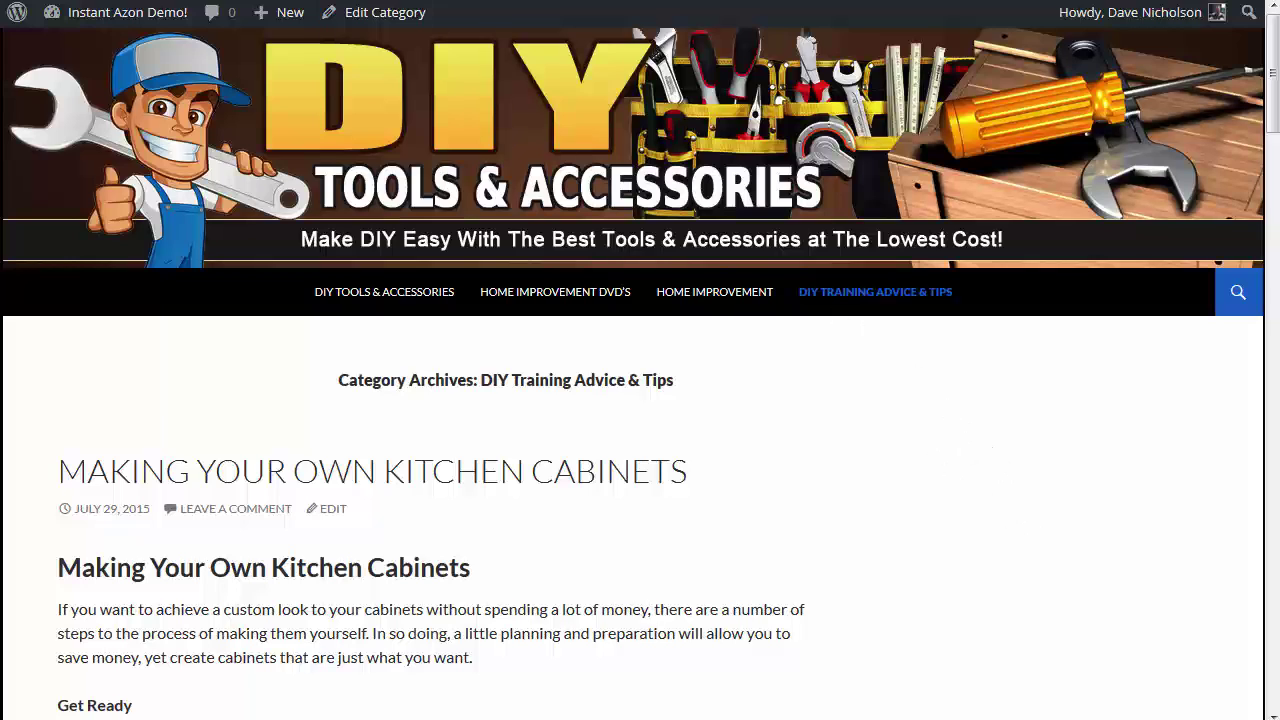
Return to the WordPress admin and open the Widgets management page.
click(393, 262)
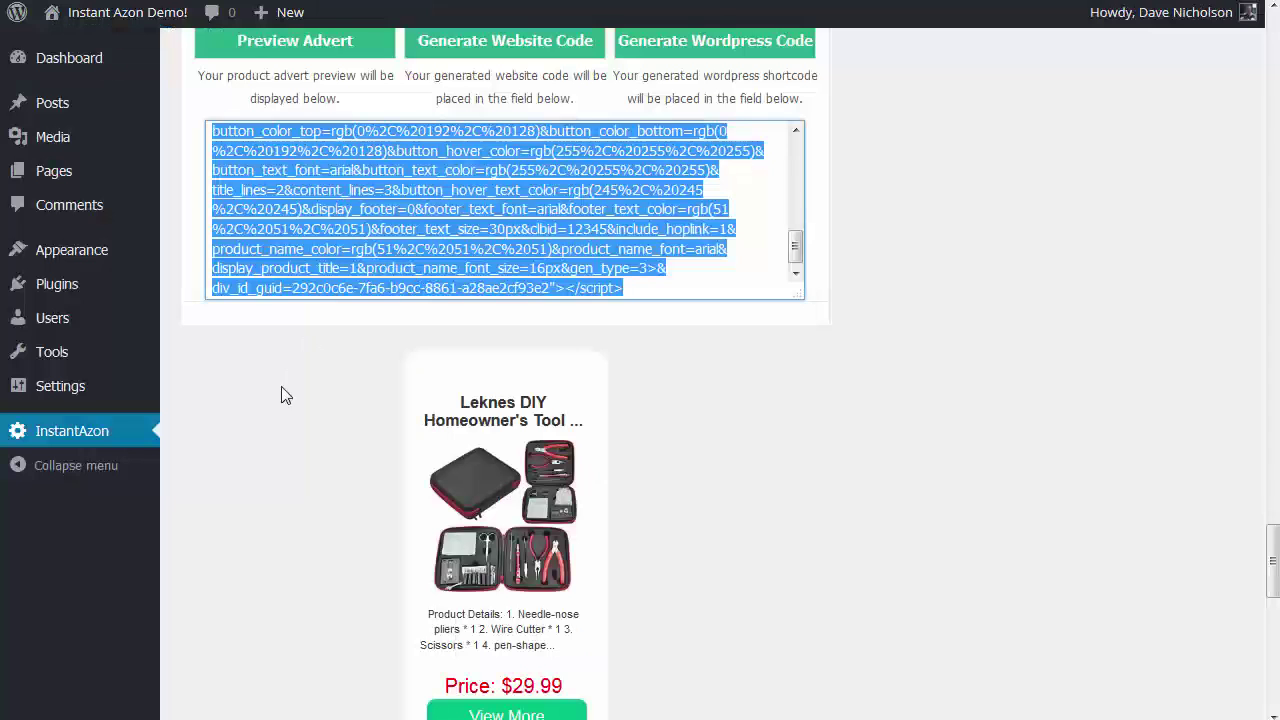
scroll(1092, 488, up, 2)
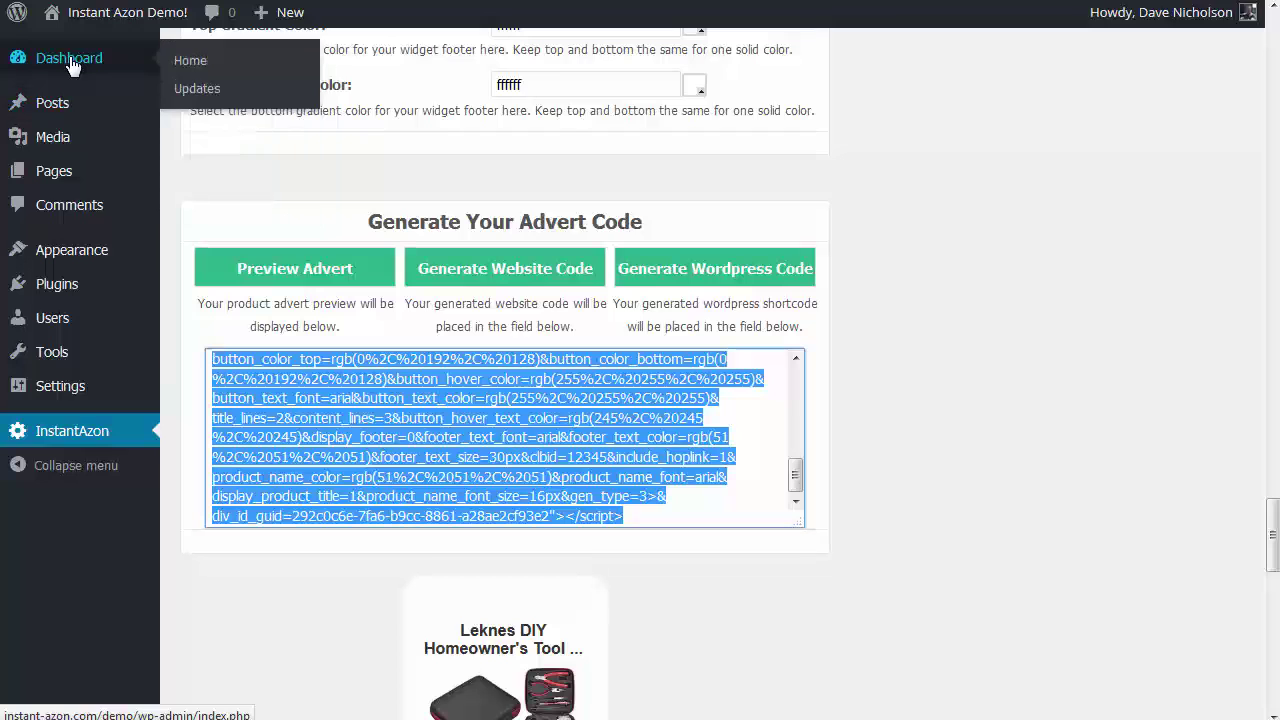
mouse_move(72, 255)
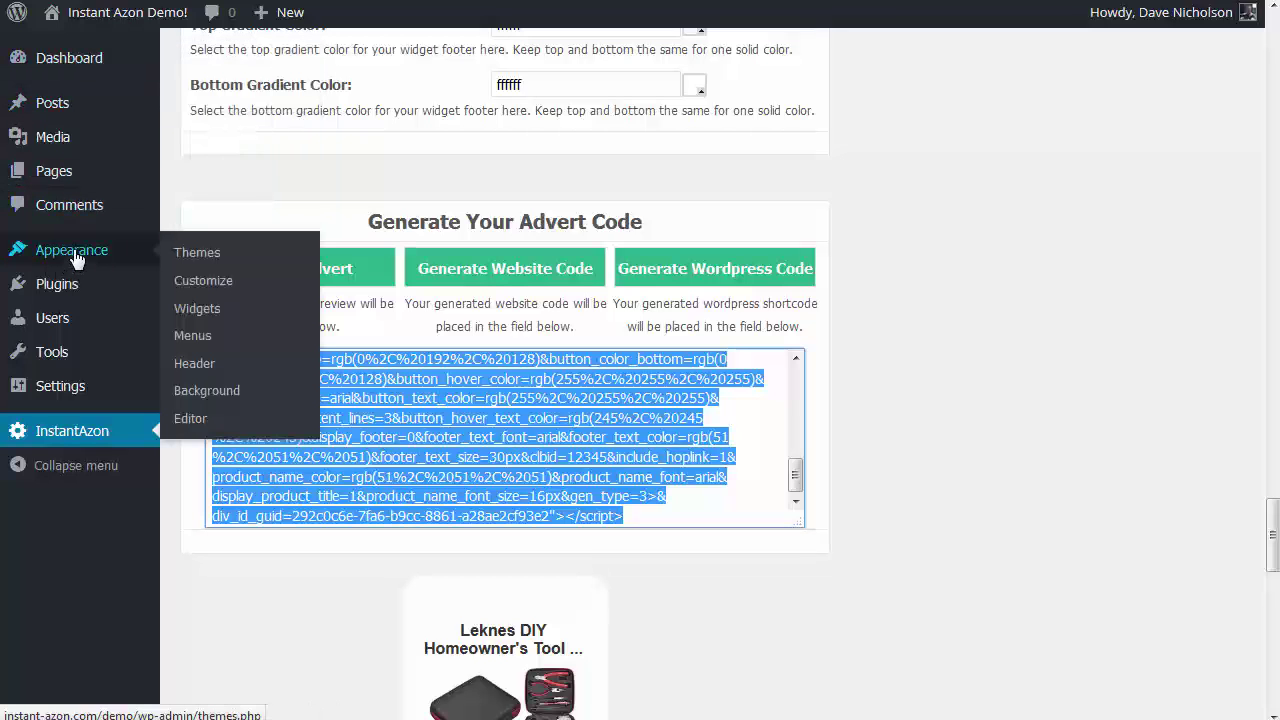
click(197, 312)
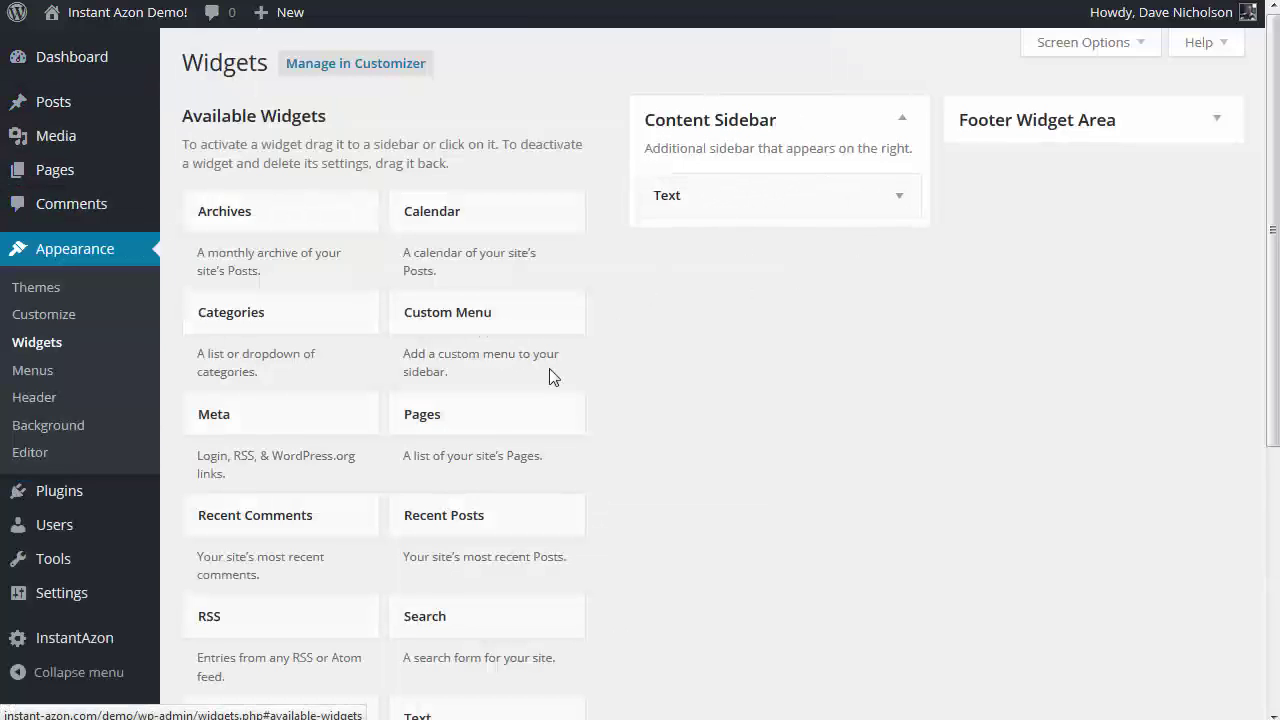
Paste the copied advert code into the body of the Content Sidebar's Text widget.
scroll(550, 600, down, 1)
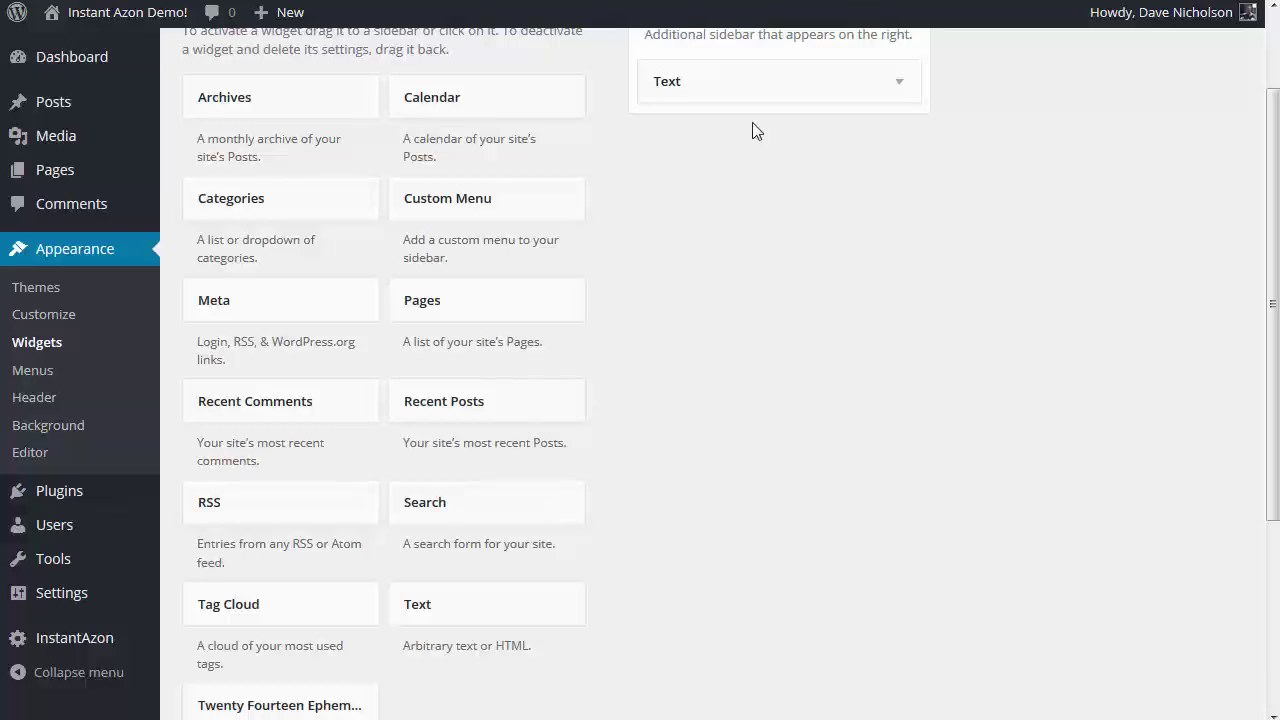
scroll(1000, 320, up, 2)
click(900, 199)
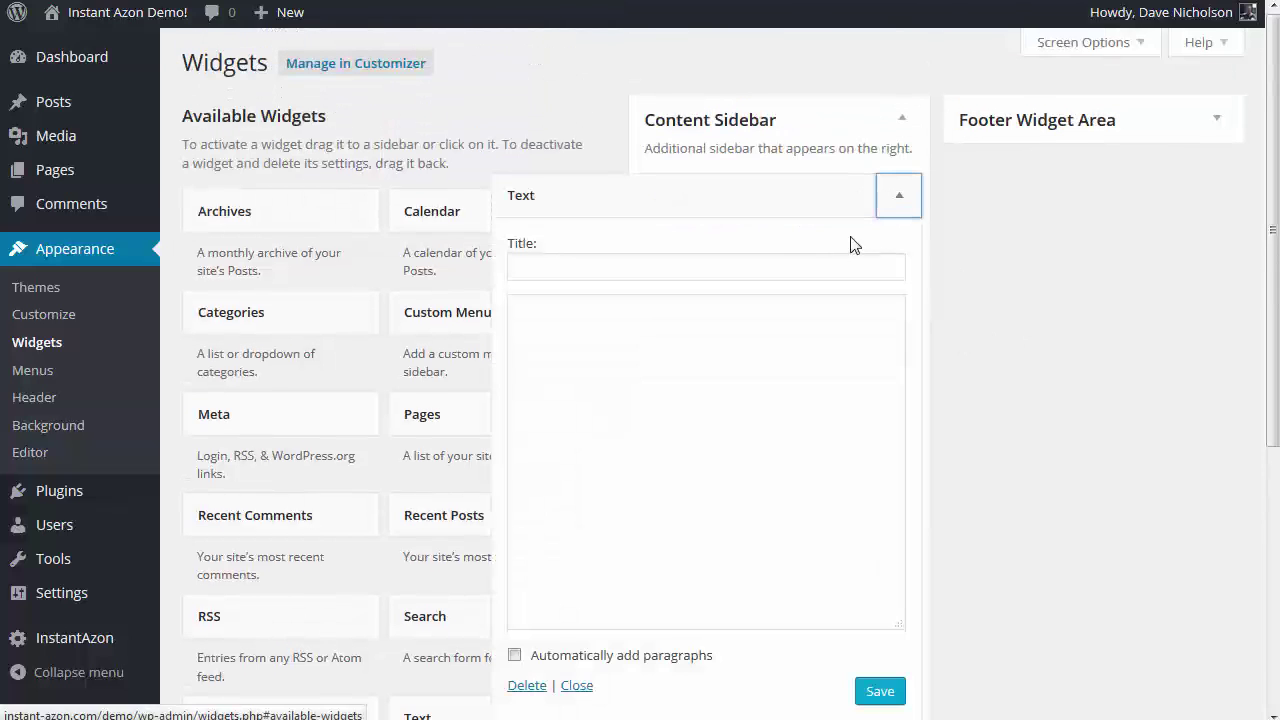
click(589, 314)
key(ctrl+v)
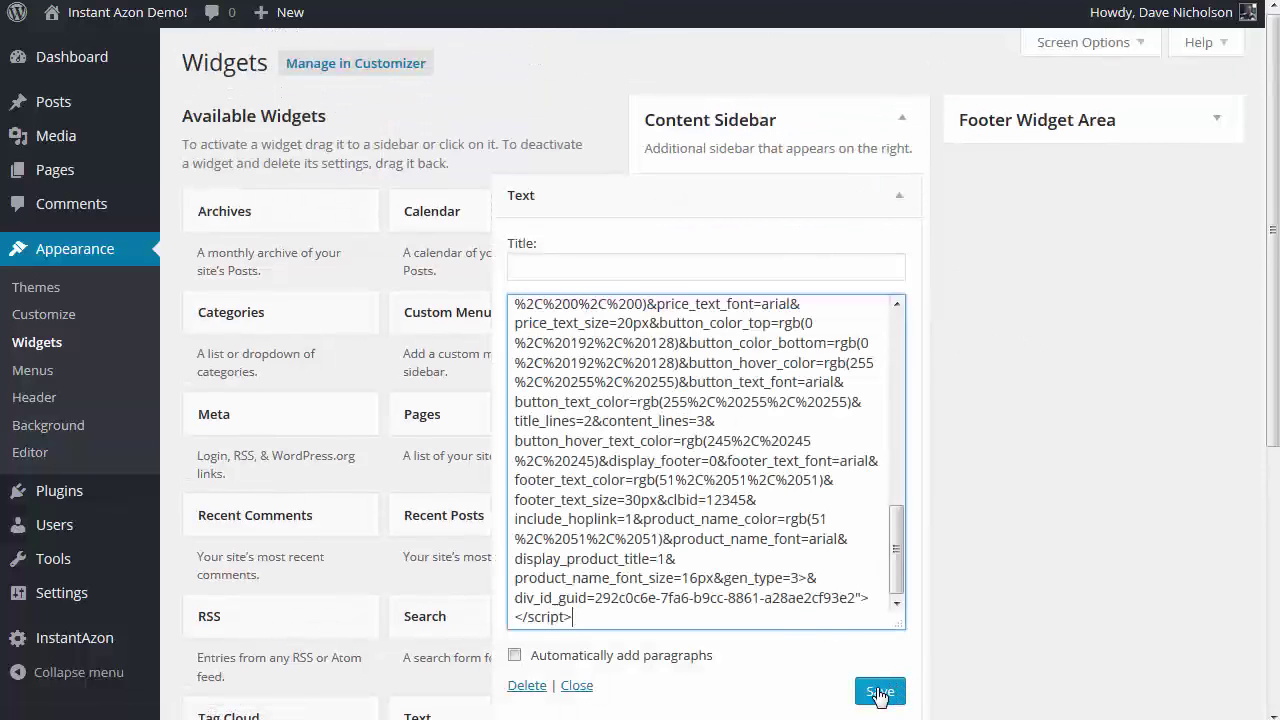
Title the Text widget "DIY Tools & Accessories" and save it.
click(550, 263)
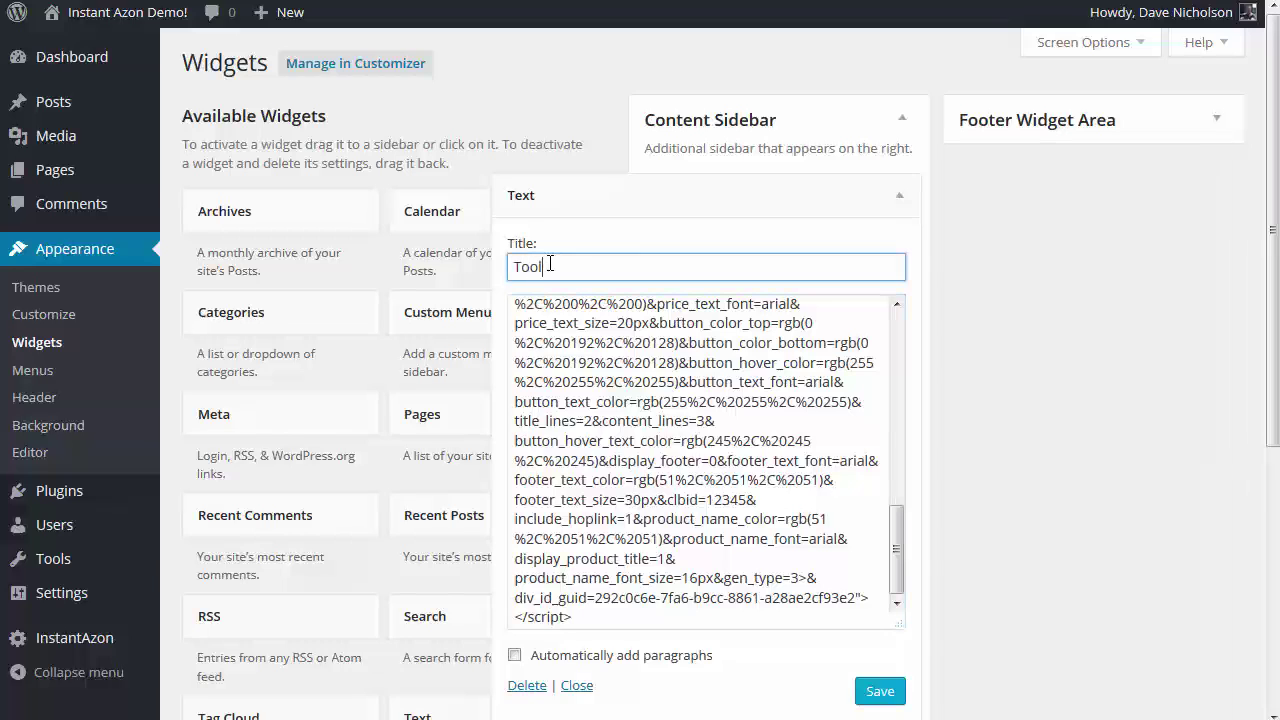
text(DIY)
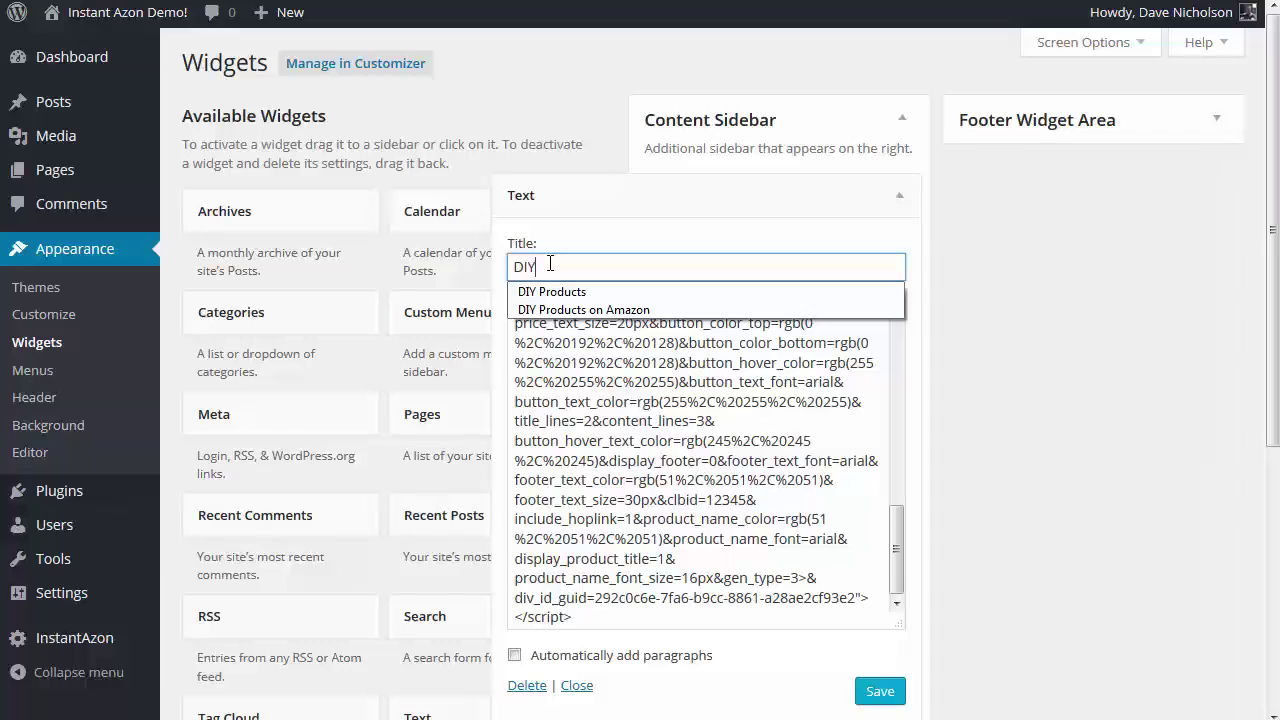
text( Tools & Accessories)
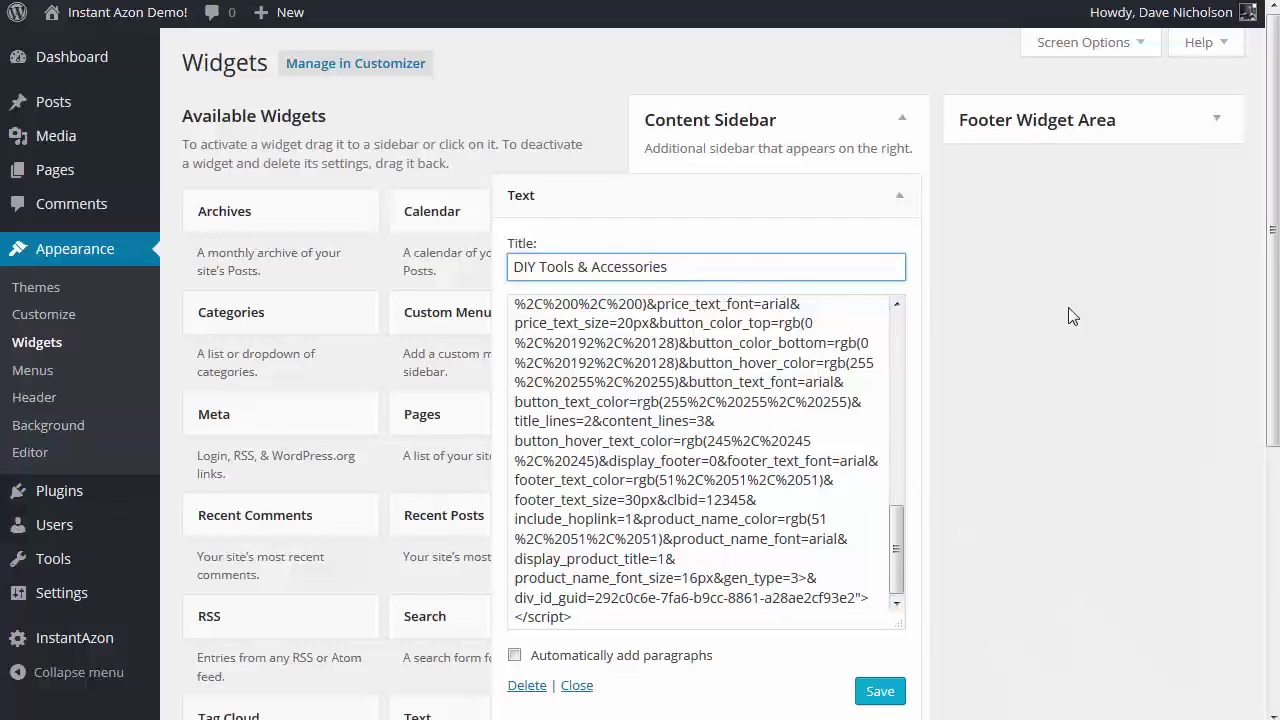
click(879, 691)
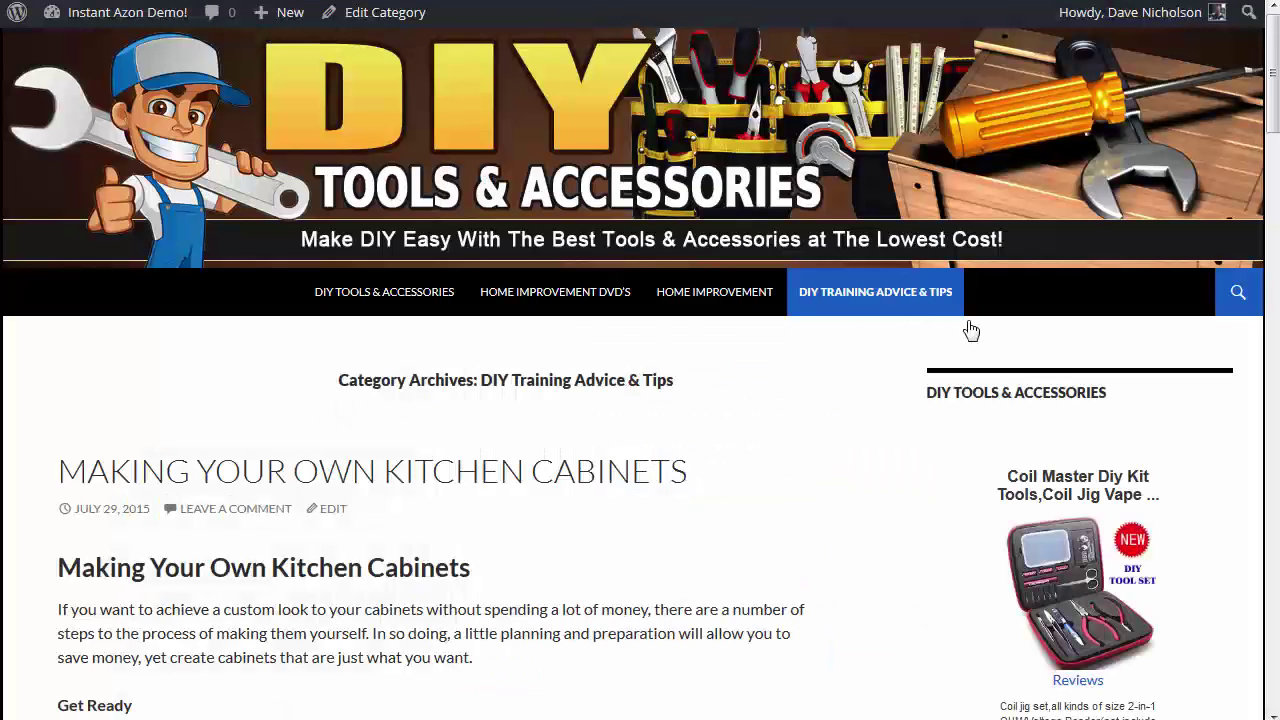
Examine the advert widget beside the DIY Training Advice & Tips articles and test the first product's View More link to Amazon.
drag(1272, 90, 1262, 290)
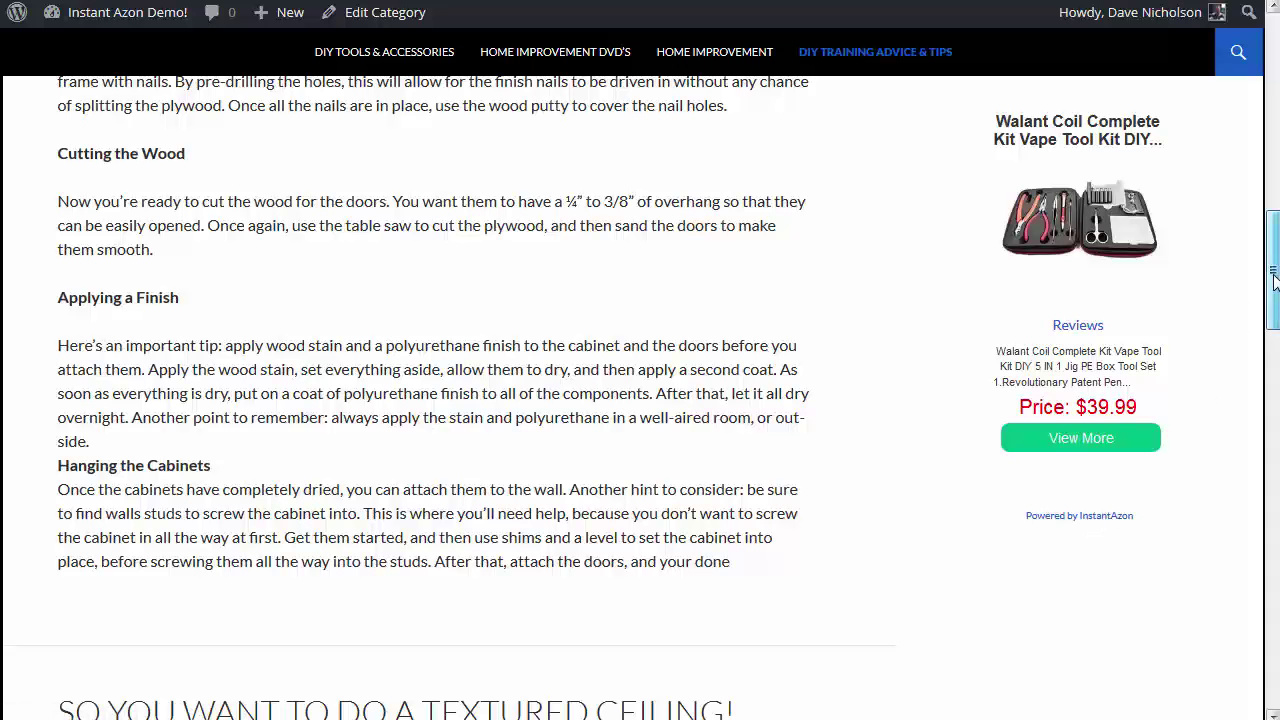
drag(1274, 283, 1274, 146)
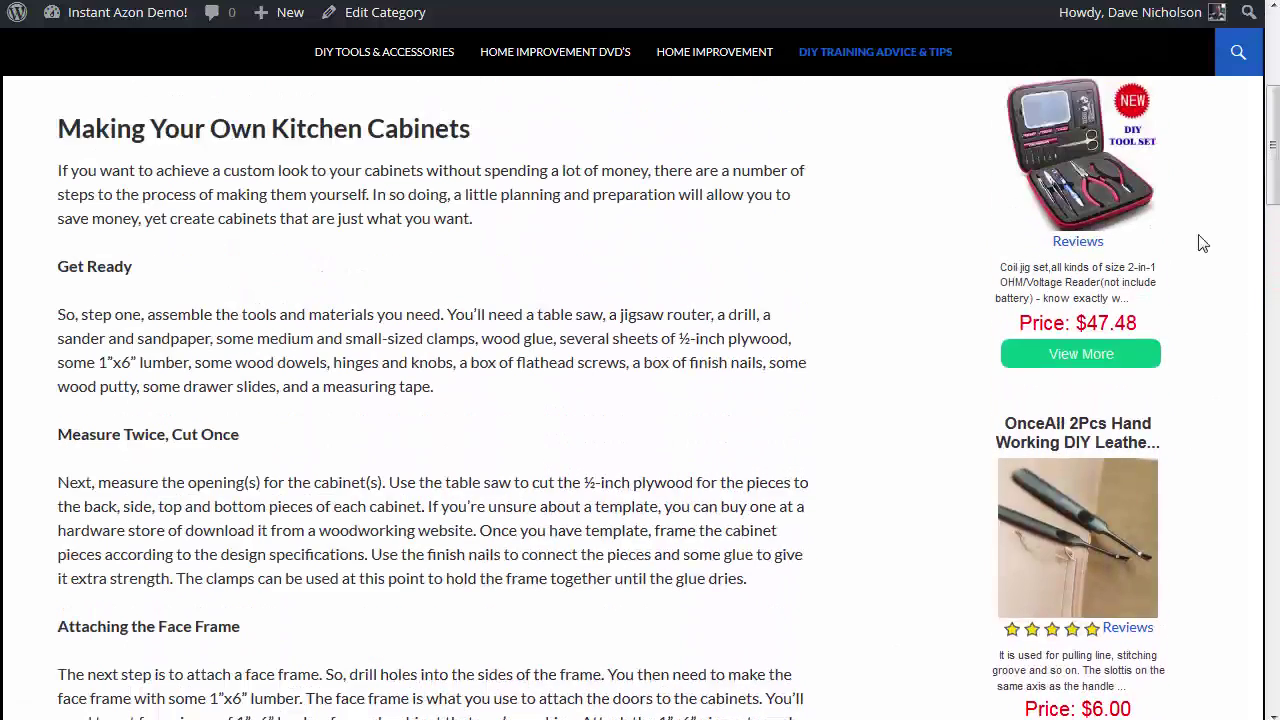
click(1100, 362)
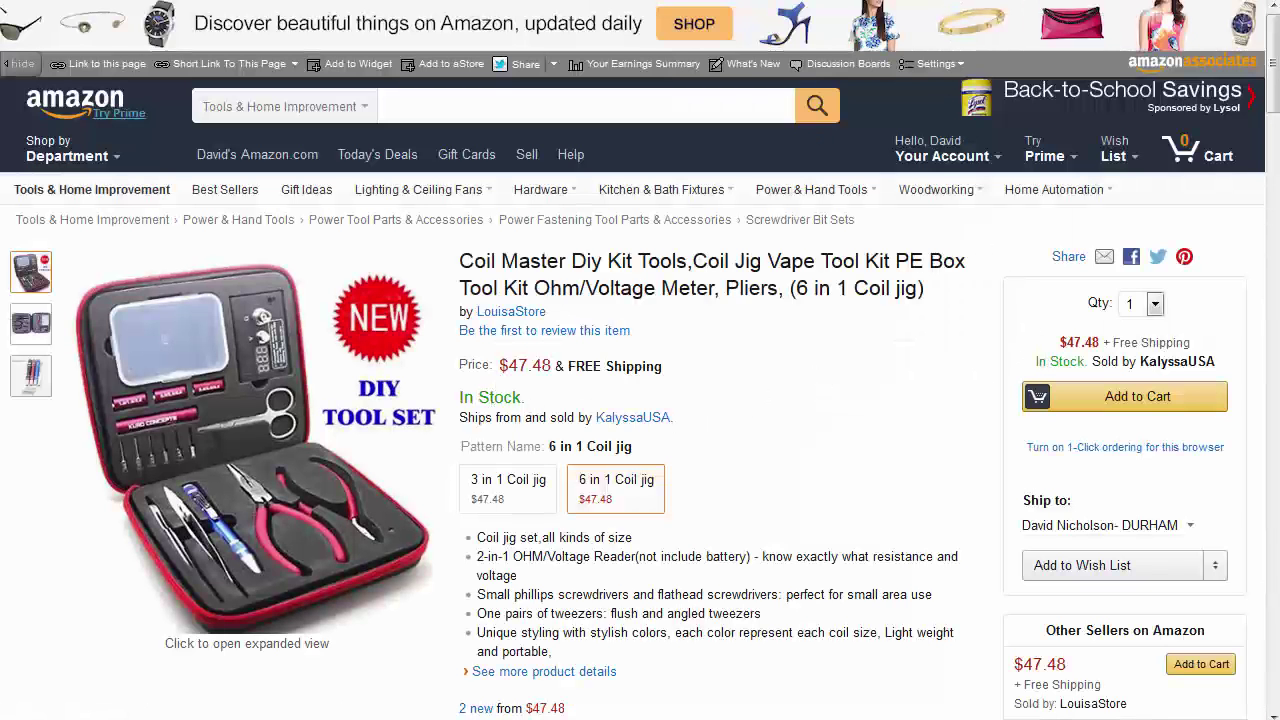
key(alt+Left)
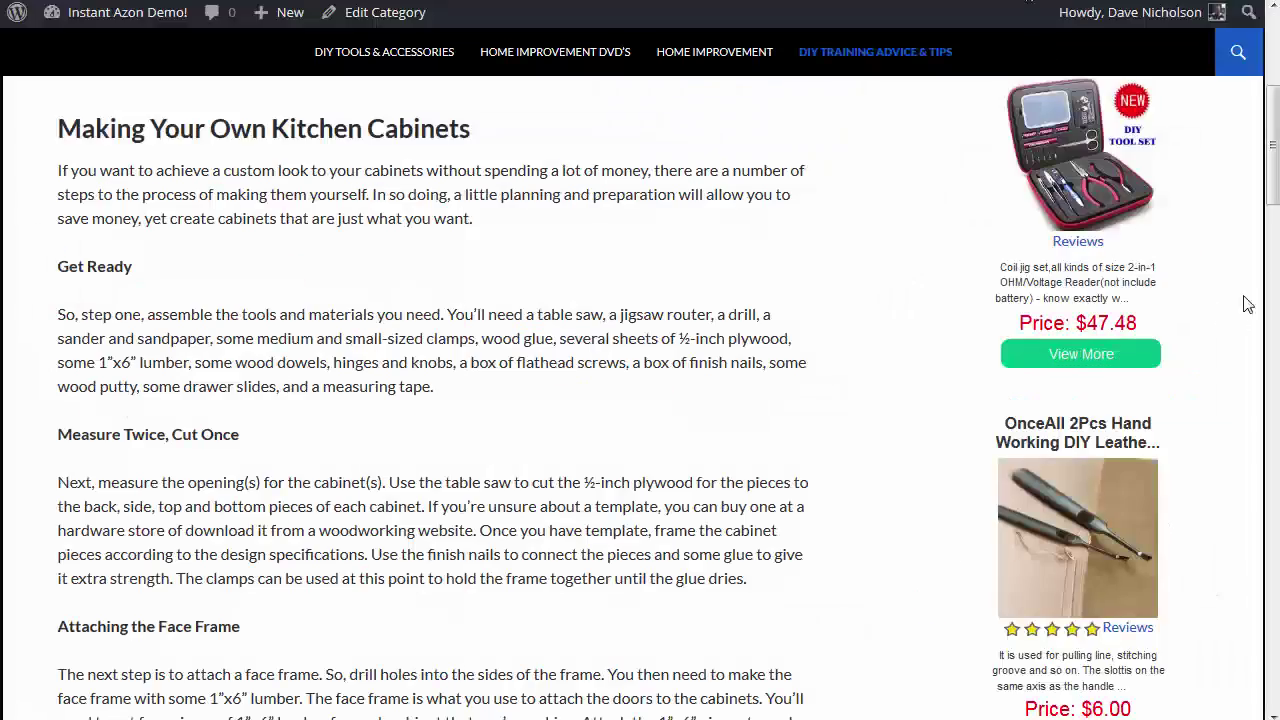
drag(1275, 172, 1272, 118)
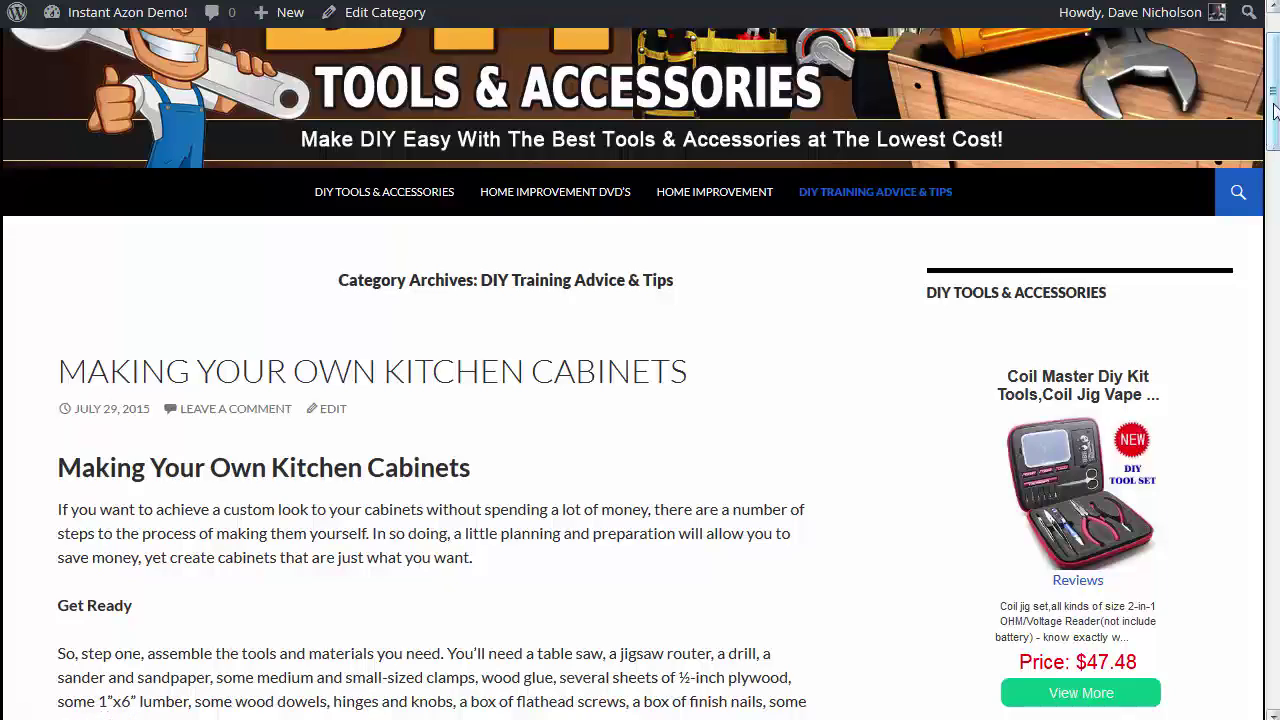
mouse_move(1275, 118)
mouse_down()
mouse_move(1273, 221)
mouse_move(1273, 110)
mouse_up()
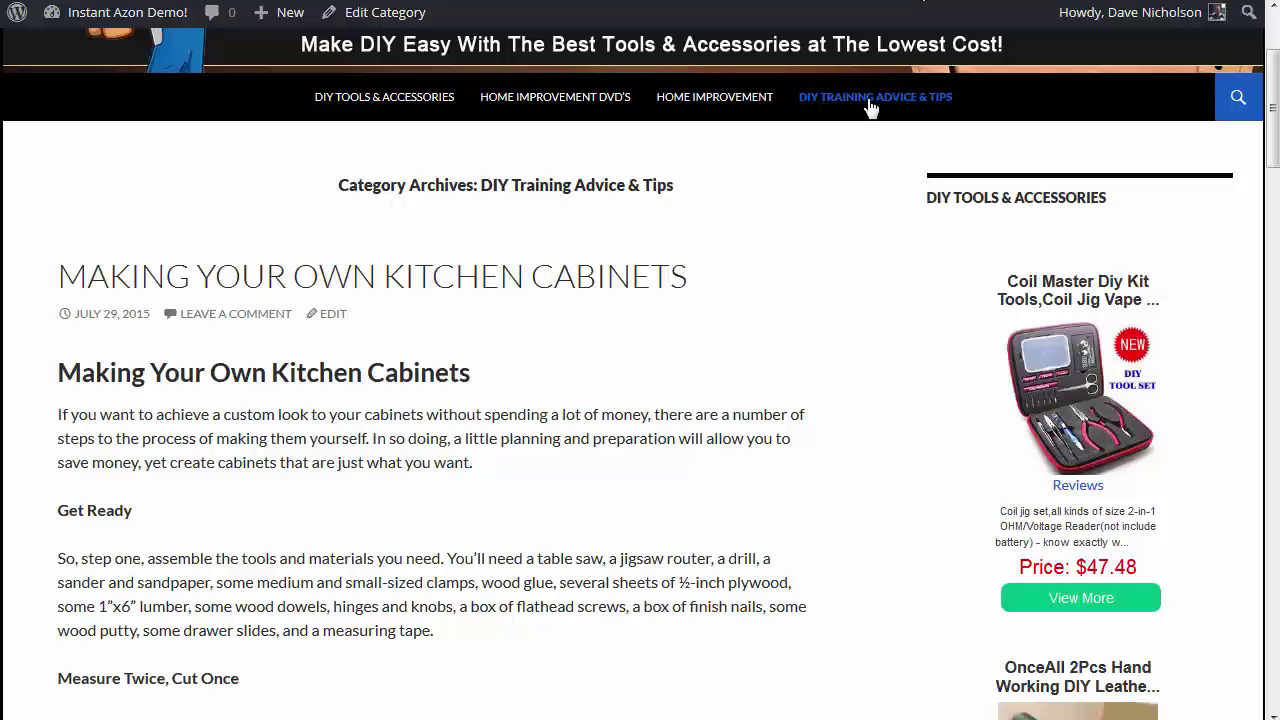
Check the sidebar widget on the DIY Tools & Accessories, Home Improvement DVD's and Home Improvement pages.
click(372, 97)
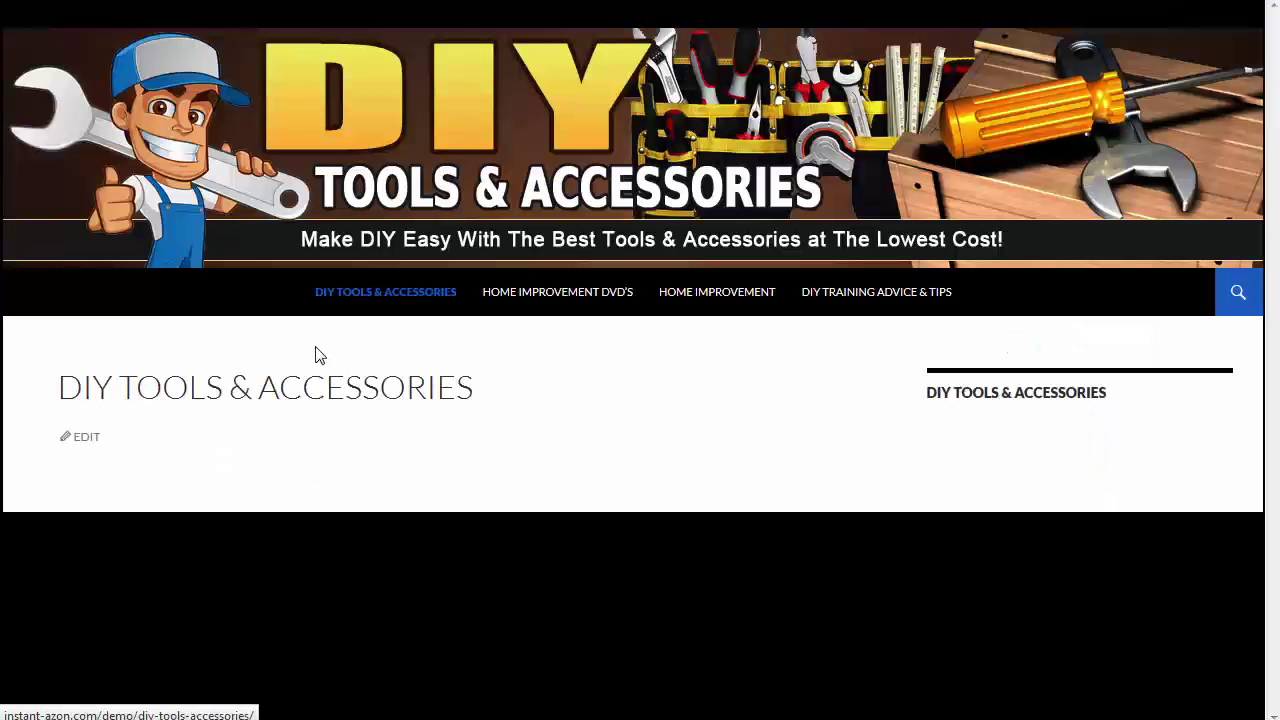
click(549, 297)
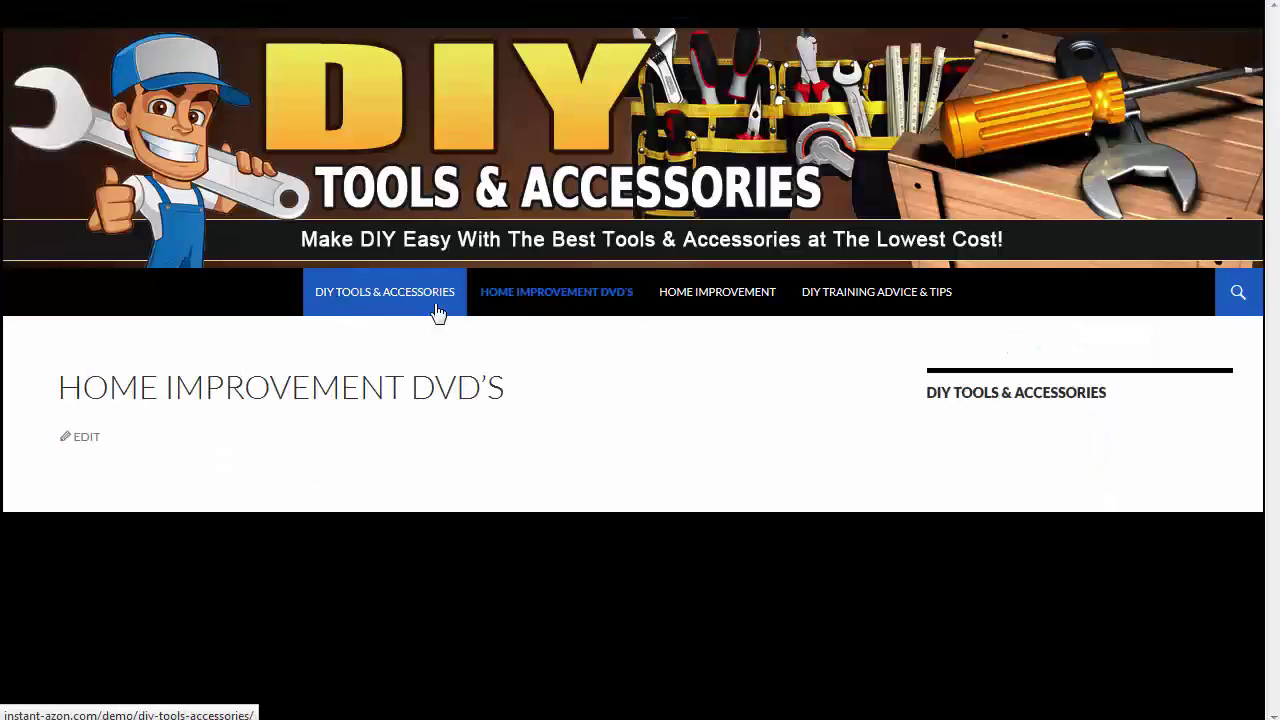
click(725, 302)
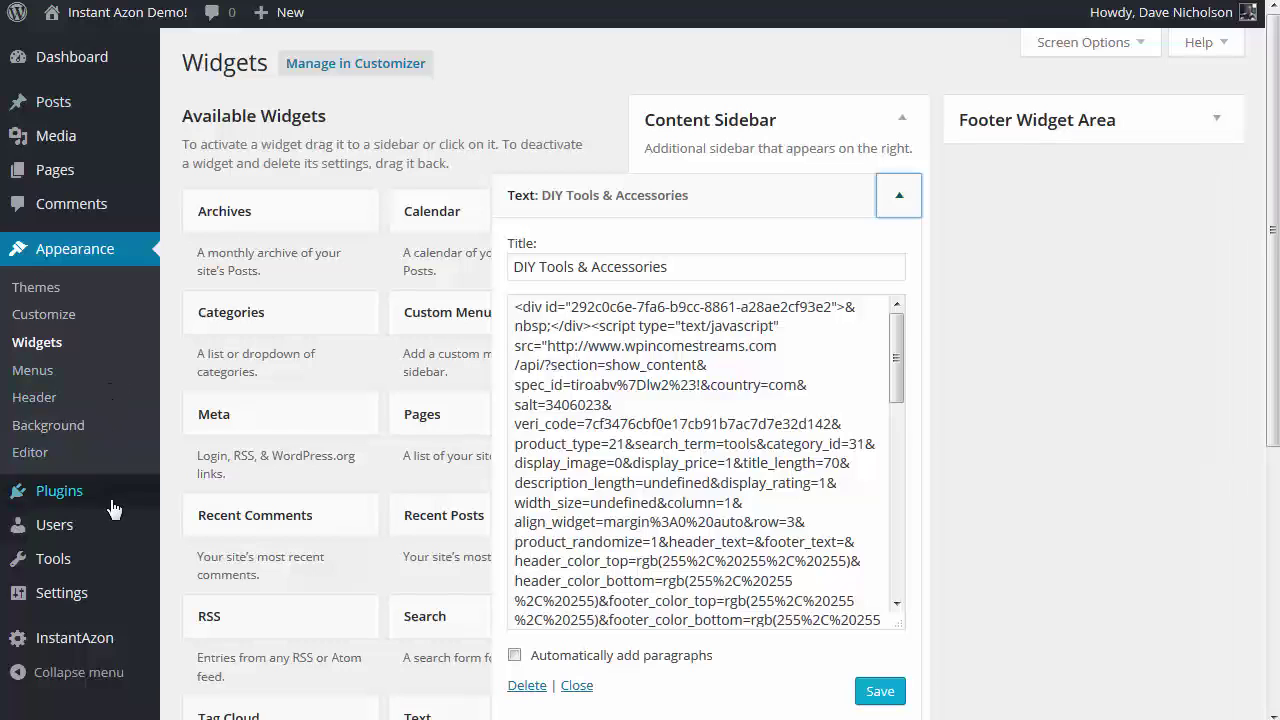
In InstantAzon's main settings, enter the JVZoo affiliate ID and Amazon Associates ID, and choose the DIY & Tools product category.
click(80, 640)
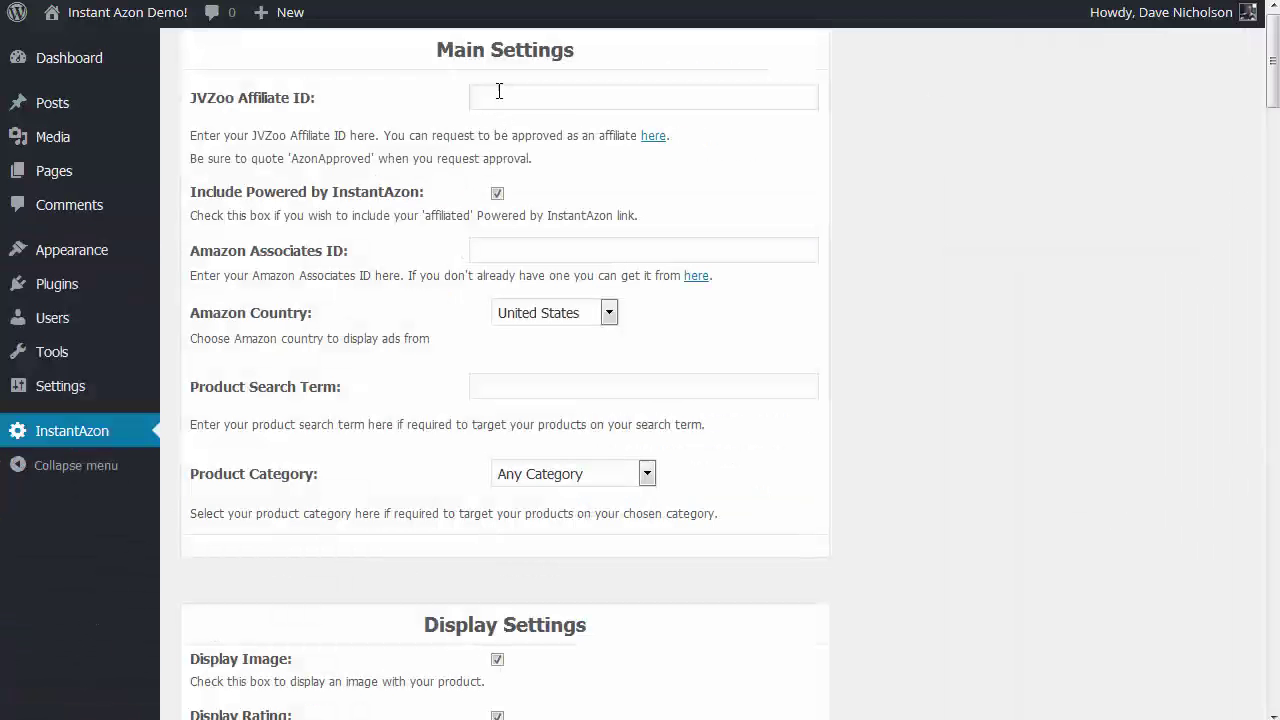
click(498, 96)
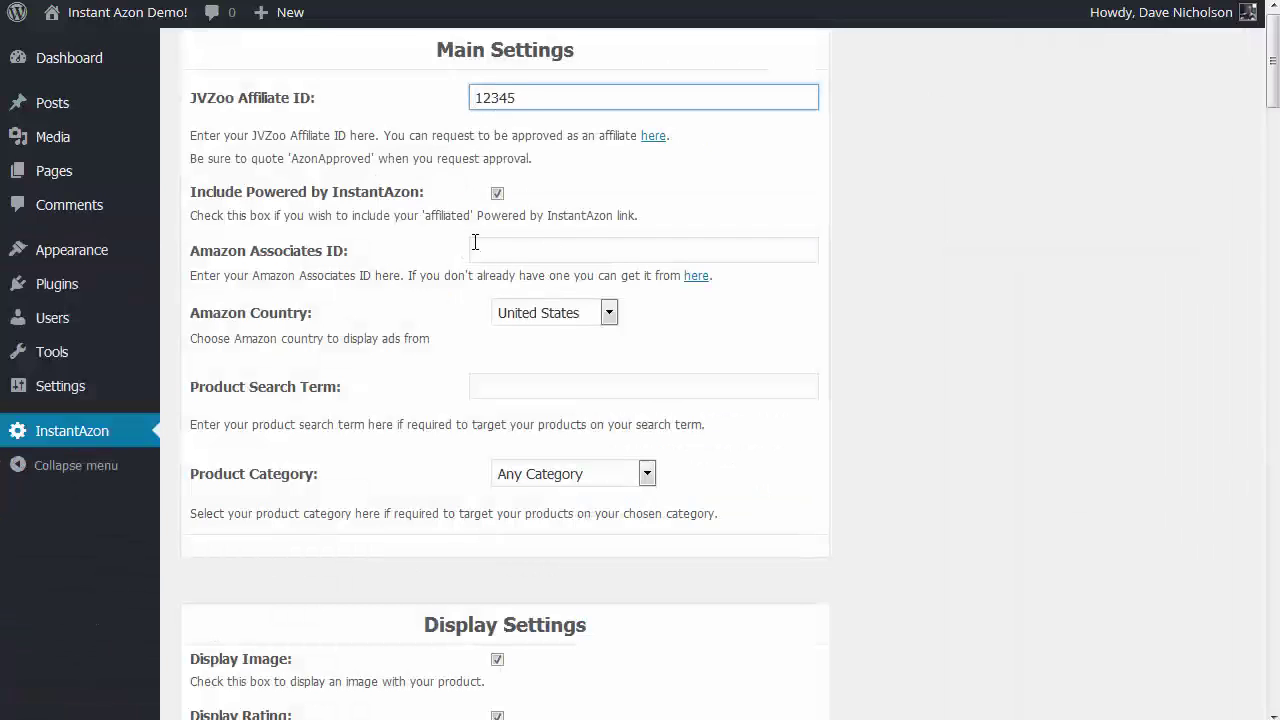
click(512, 252)
text(planedivin-20)
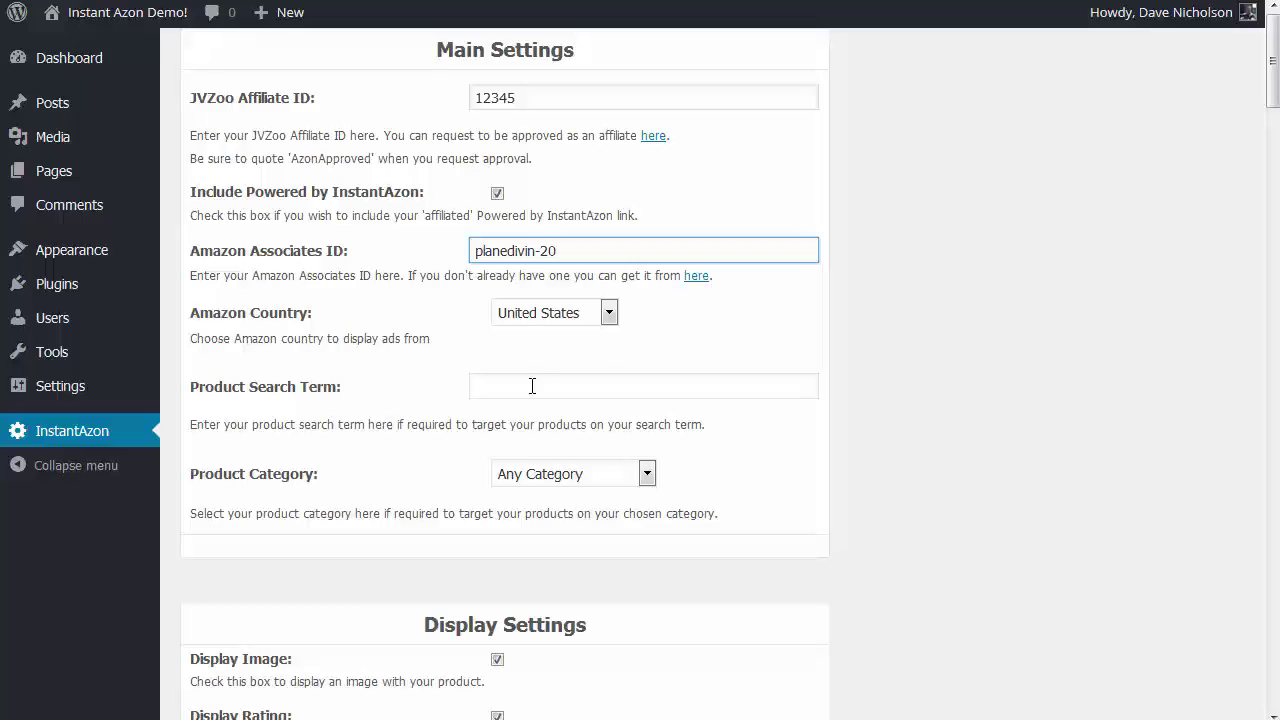
click(644, 477)
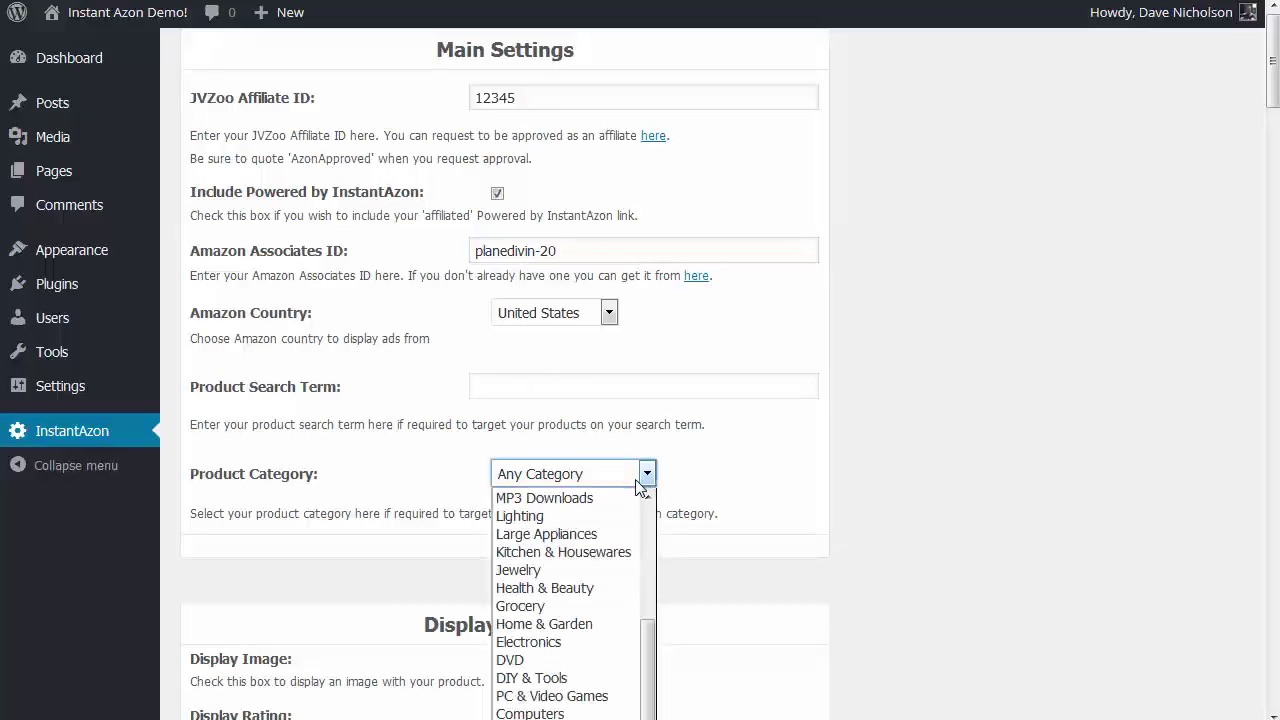
click(558, 680)
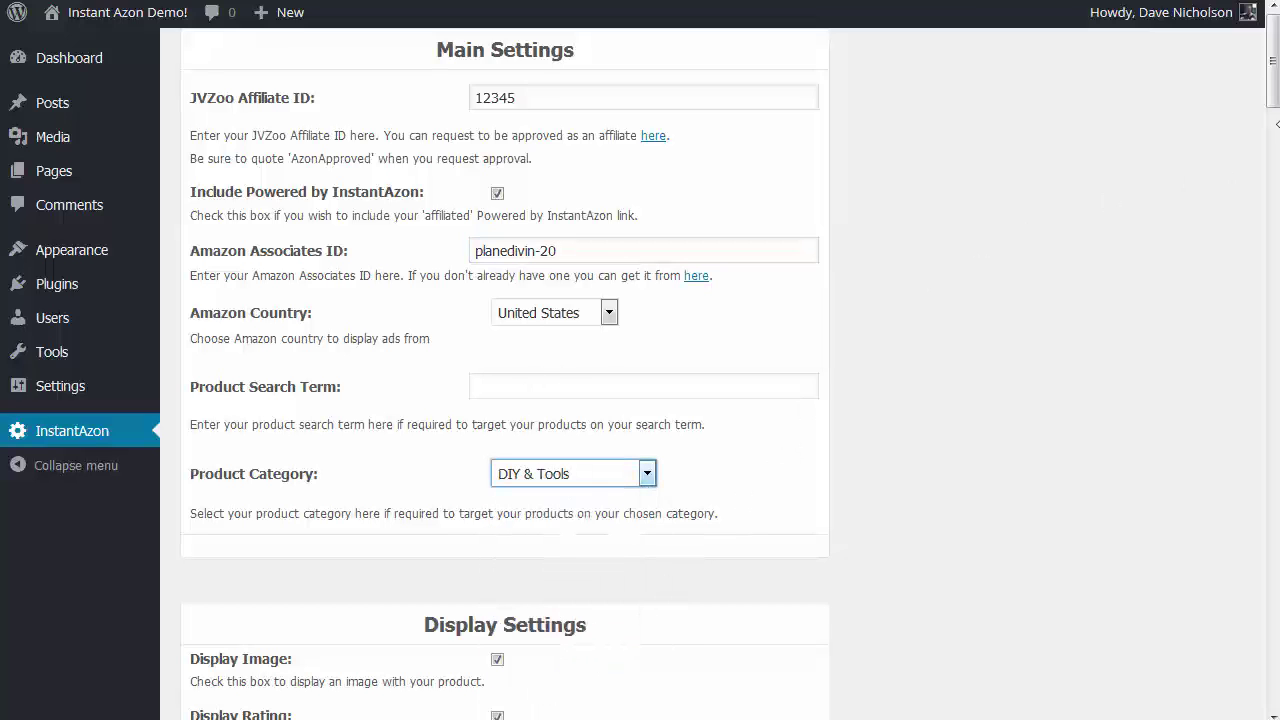
Set the advert's display settings to 4 columns and 3 rows of products.
drag(1275, 74, 1275, 127)
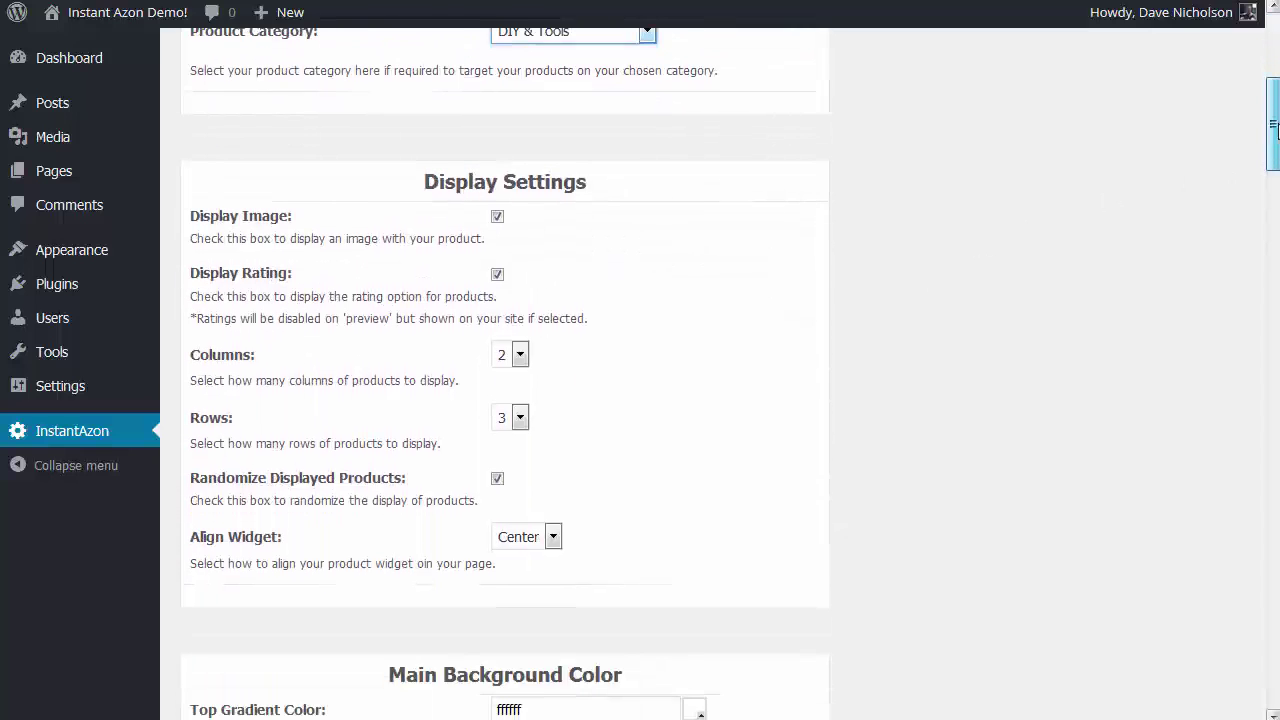
click(520, 357)
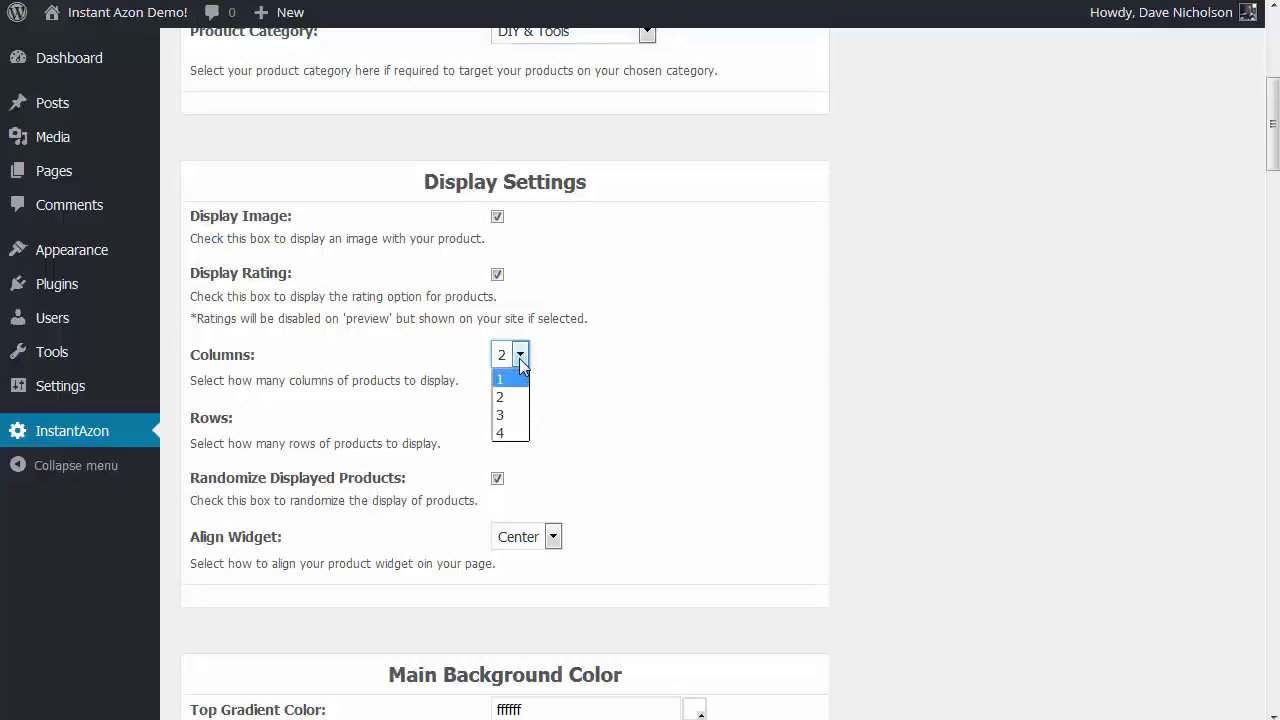
click(514, 433)
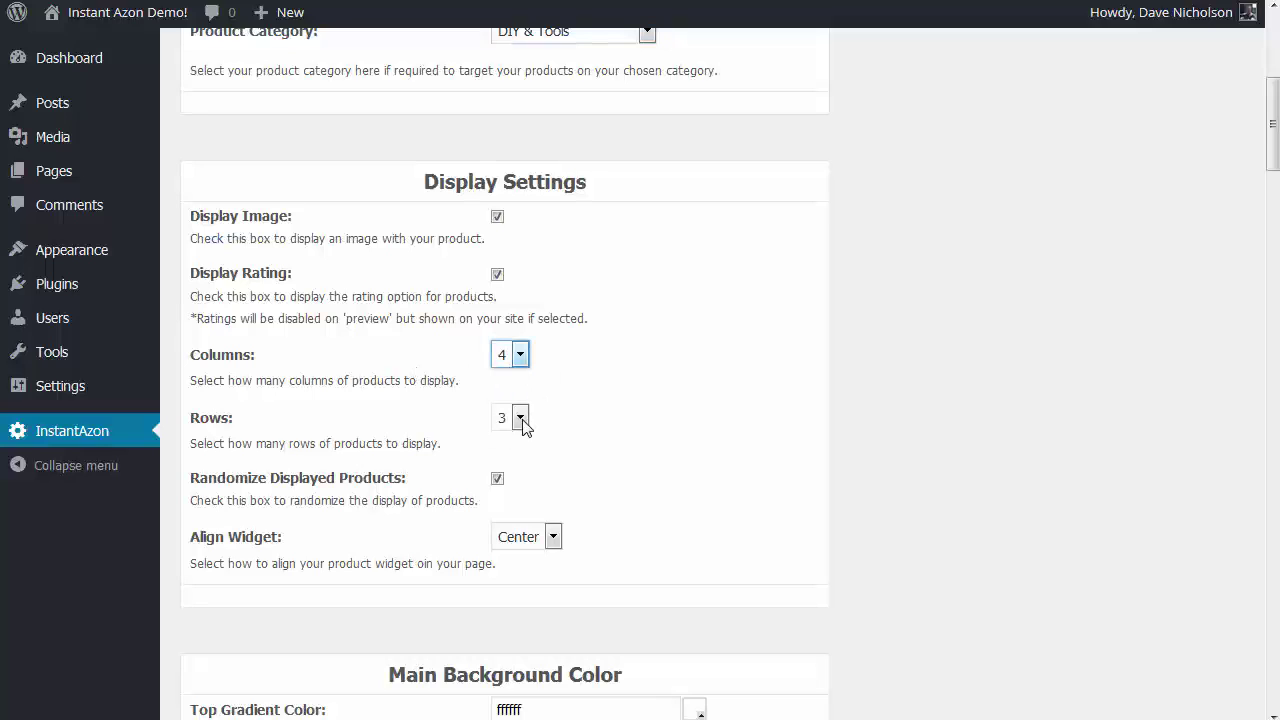
click(521, 418)
click(507, 478)
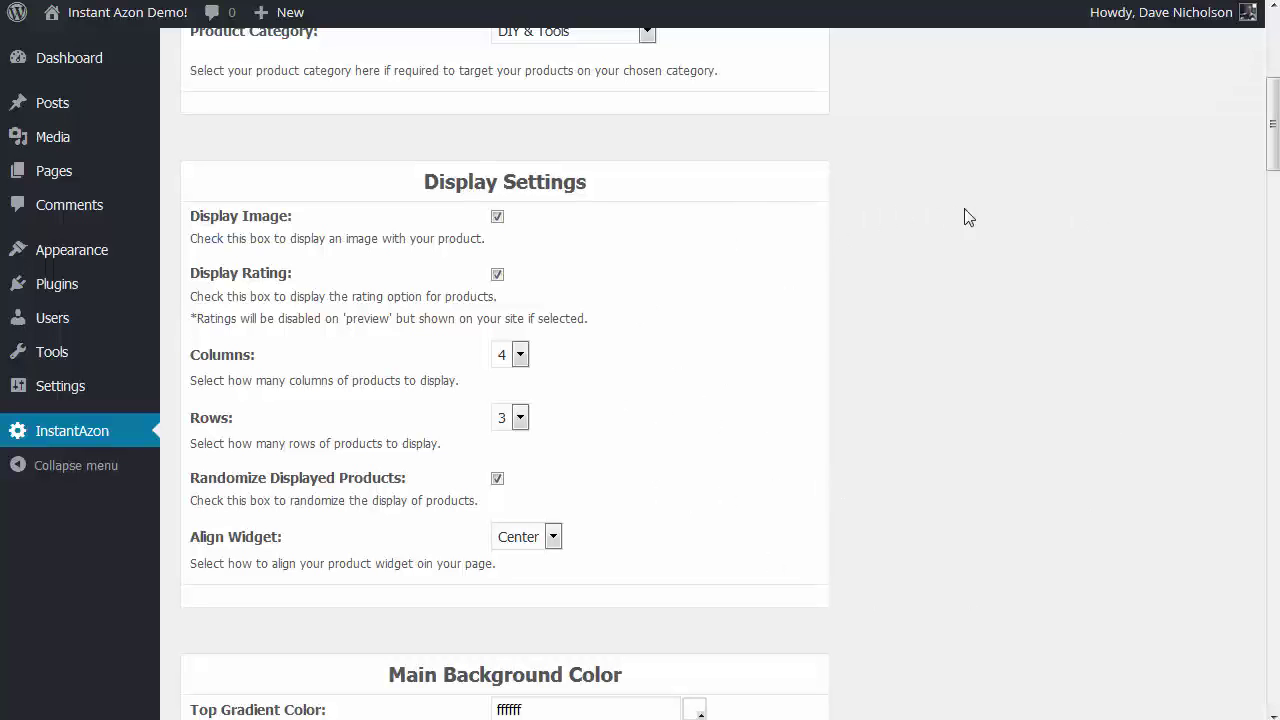
Generate the WordPress shortcode for the advert and copy it.
drag(1273, 124, 1273, 667)
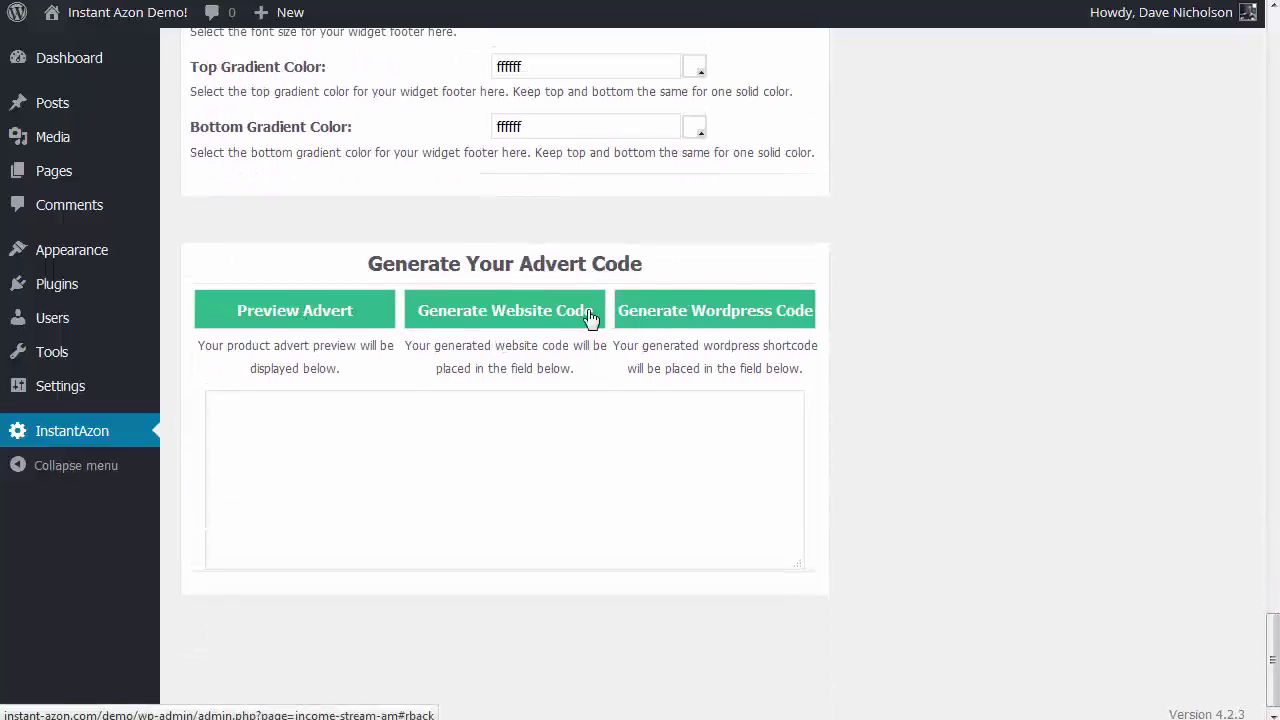
click(698, 317)
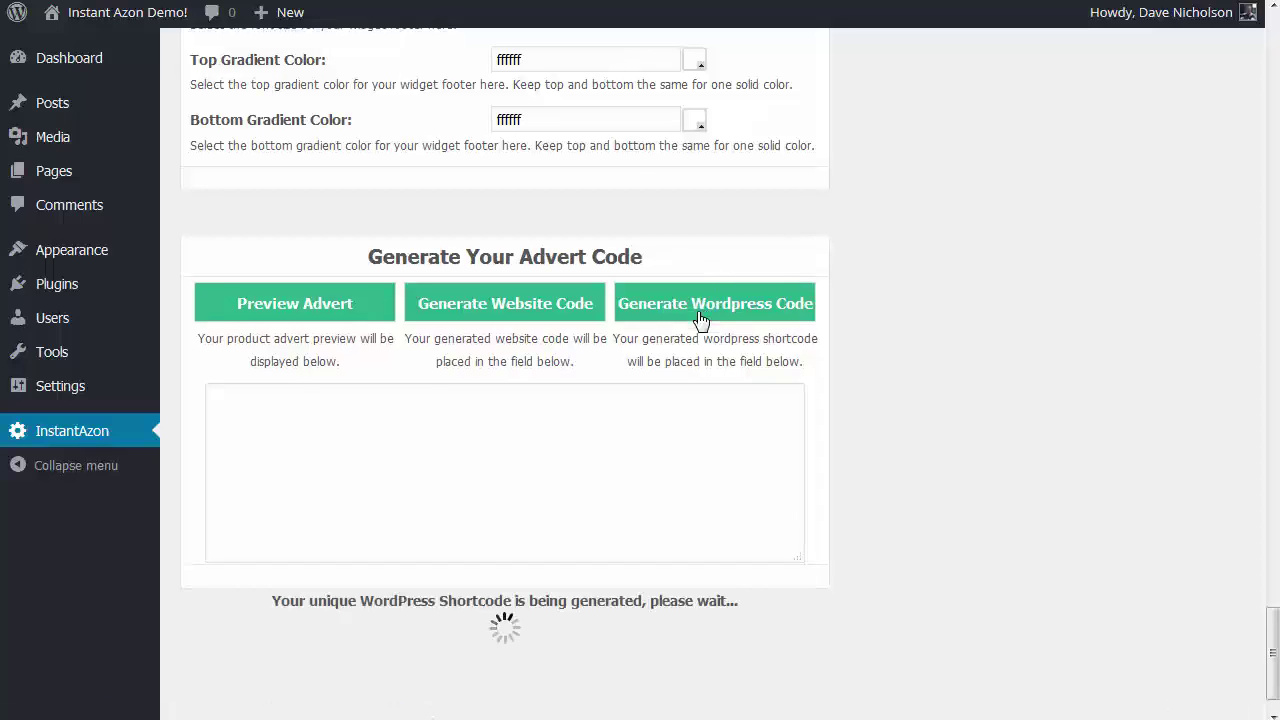
right_click(300, 396)
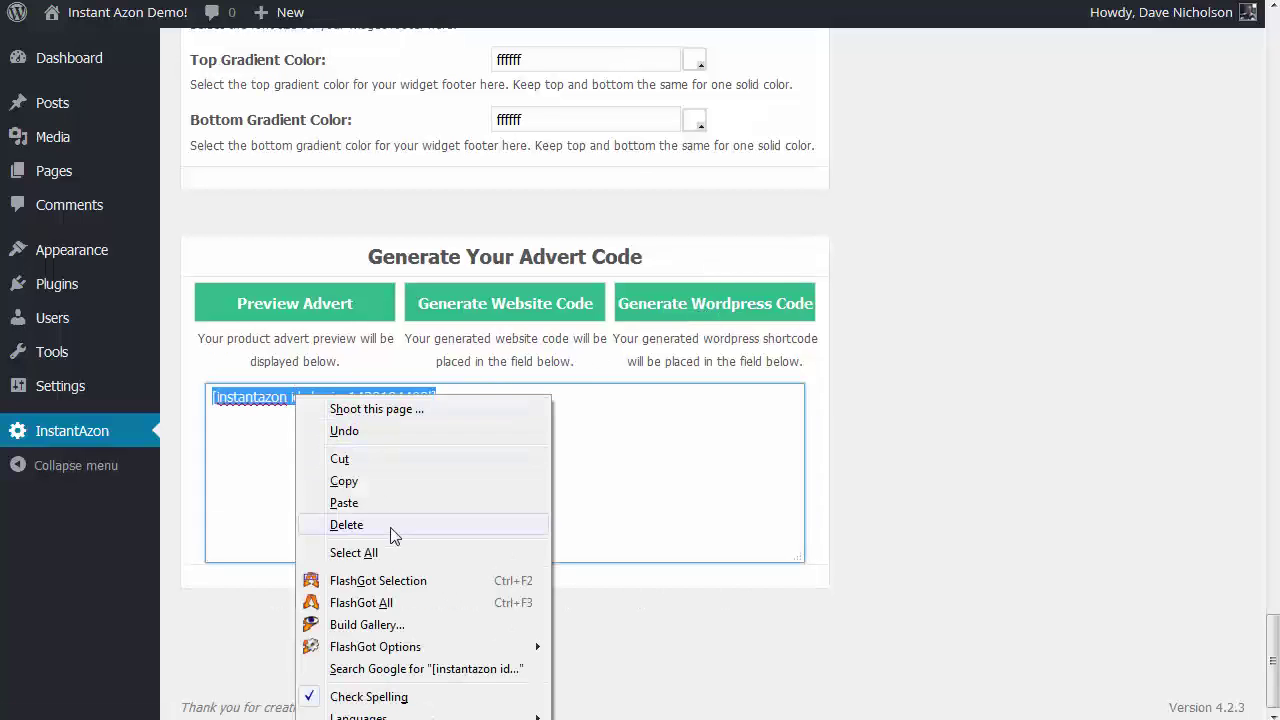
click(347, 483)
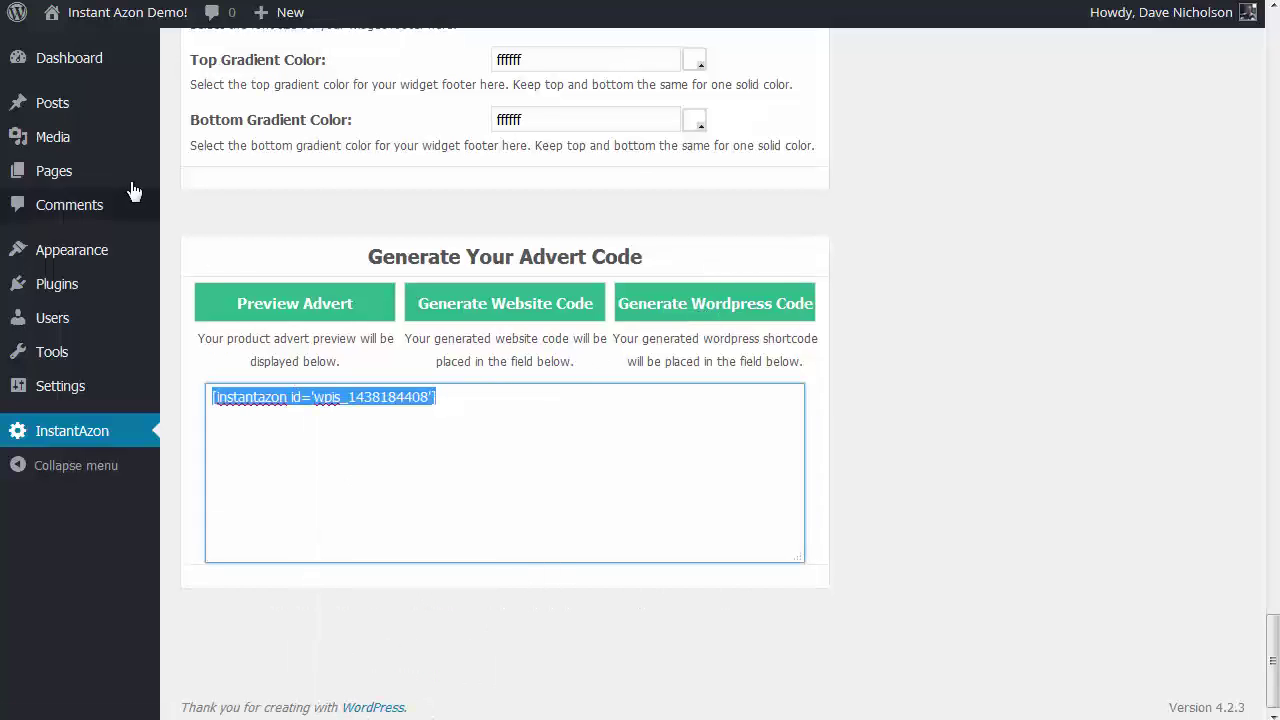
Paste the copied shortcode into the content of the DIY Tools & Accessories page and update the page.
click(50, 173)
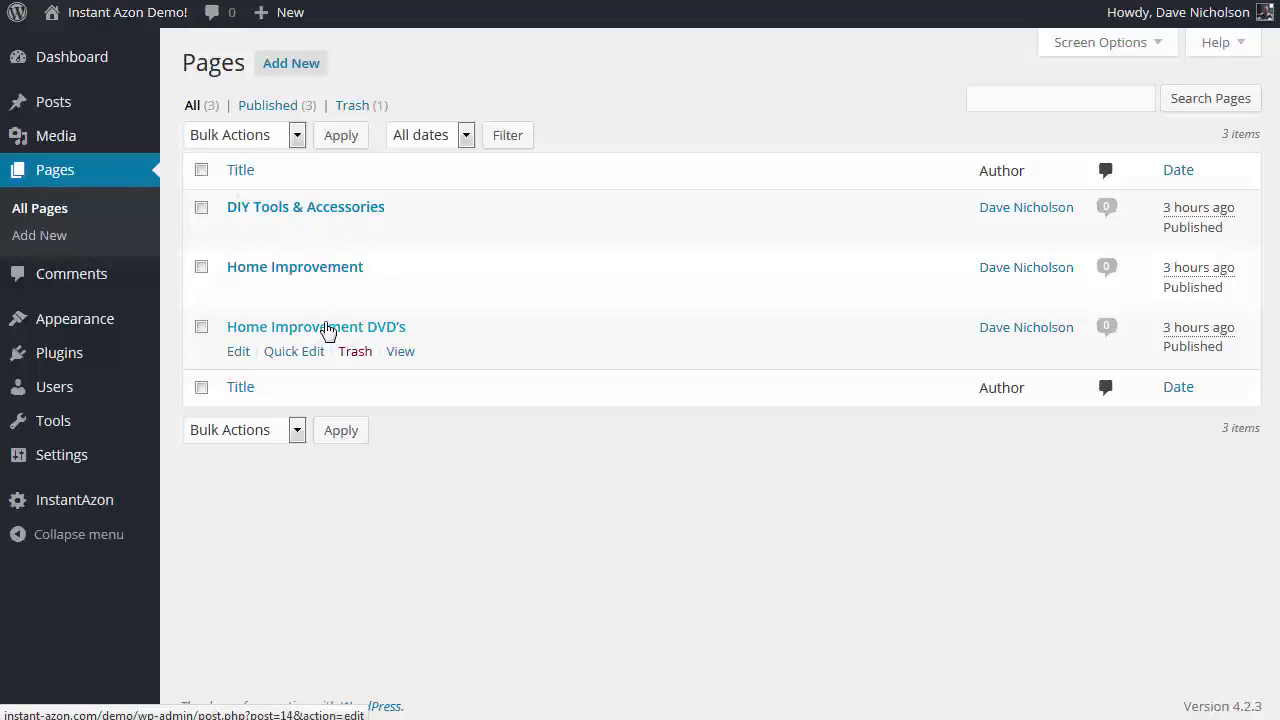
click(297, 210)
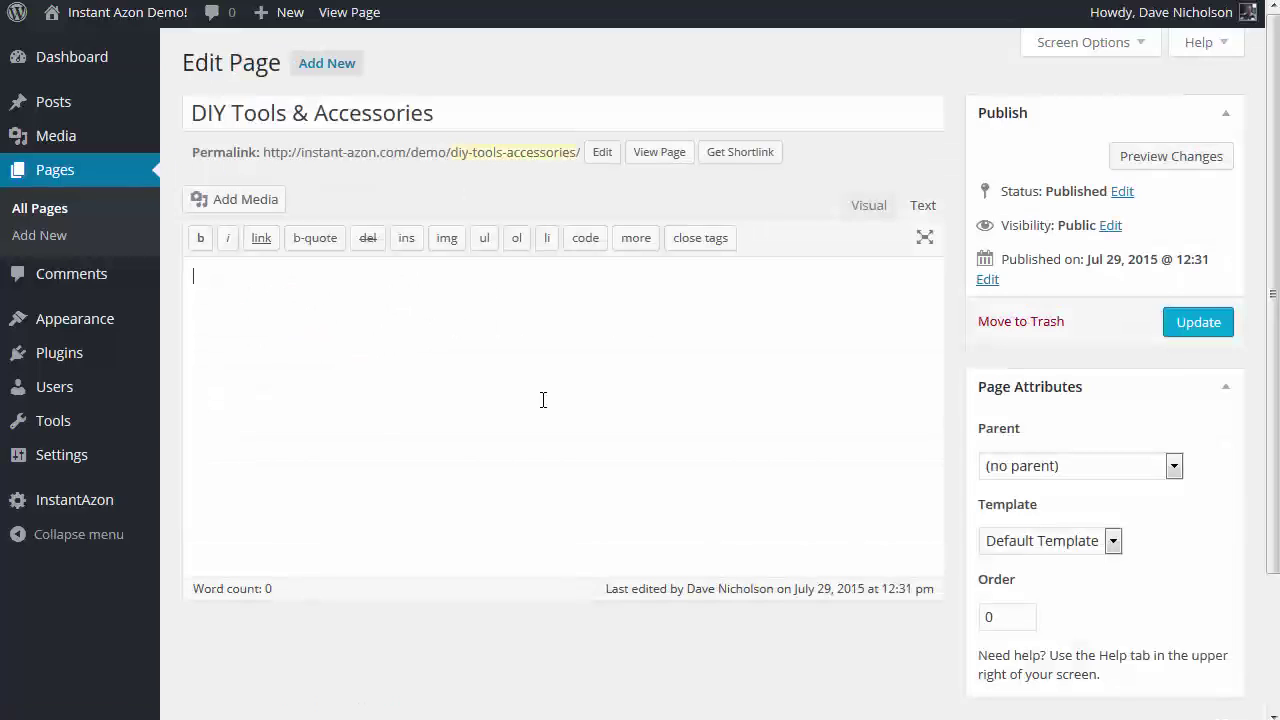
key(ctrl+v)
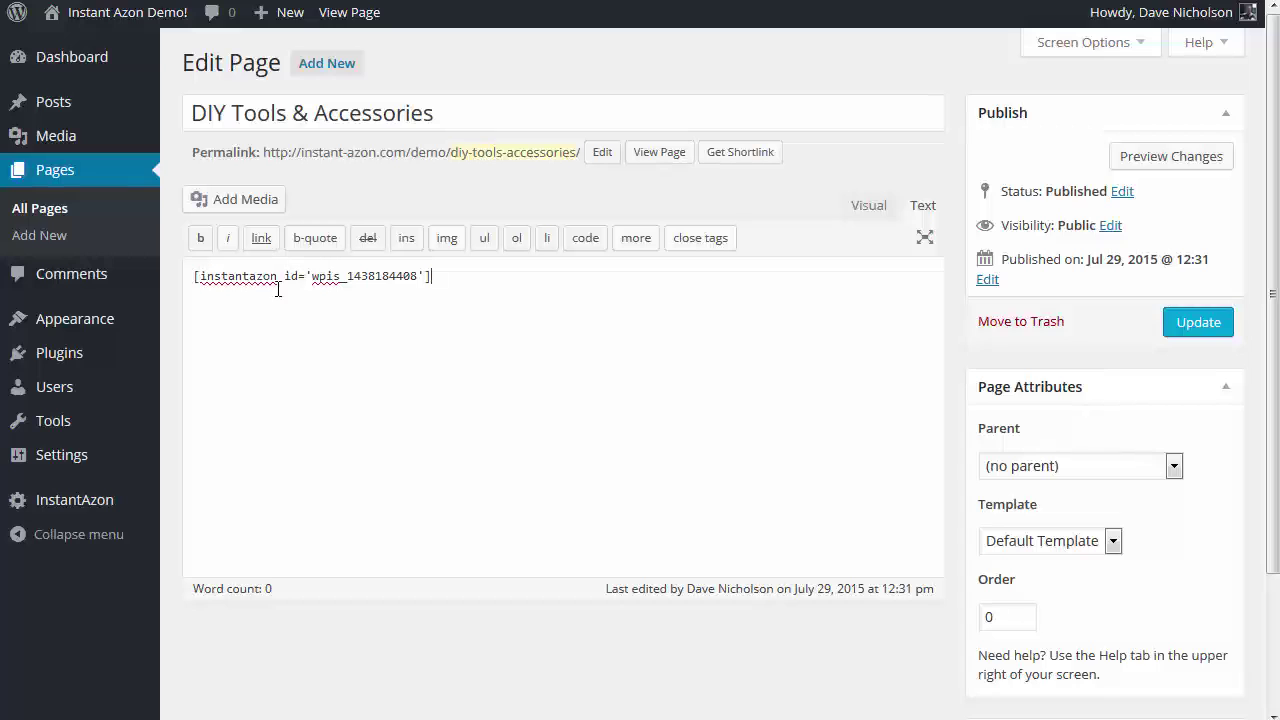
click(1196, 324)
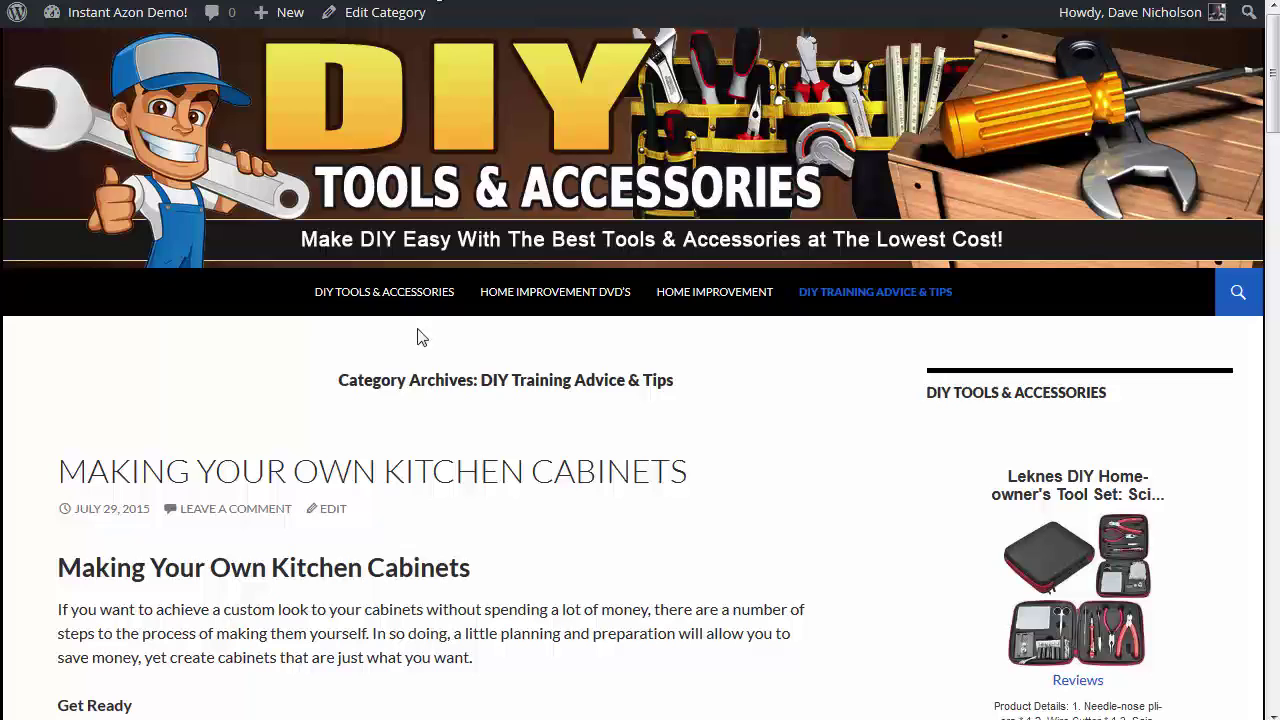
View the live DIY Tools & Accessories page and examine its product grid, sidebar advert and Powered by InstantAzon links.
click(340, 295)
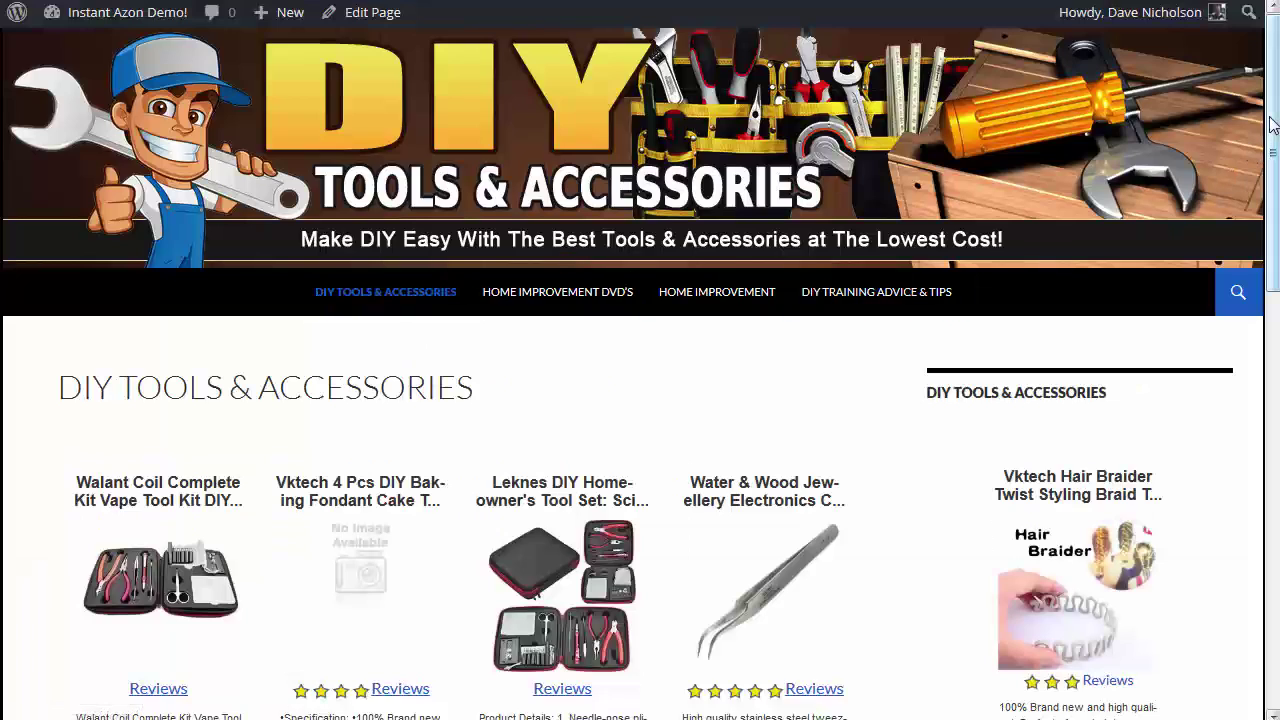
scroll(1272, 124, down, 5)
scroll(1272, 124, up, 3)
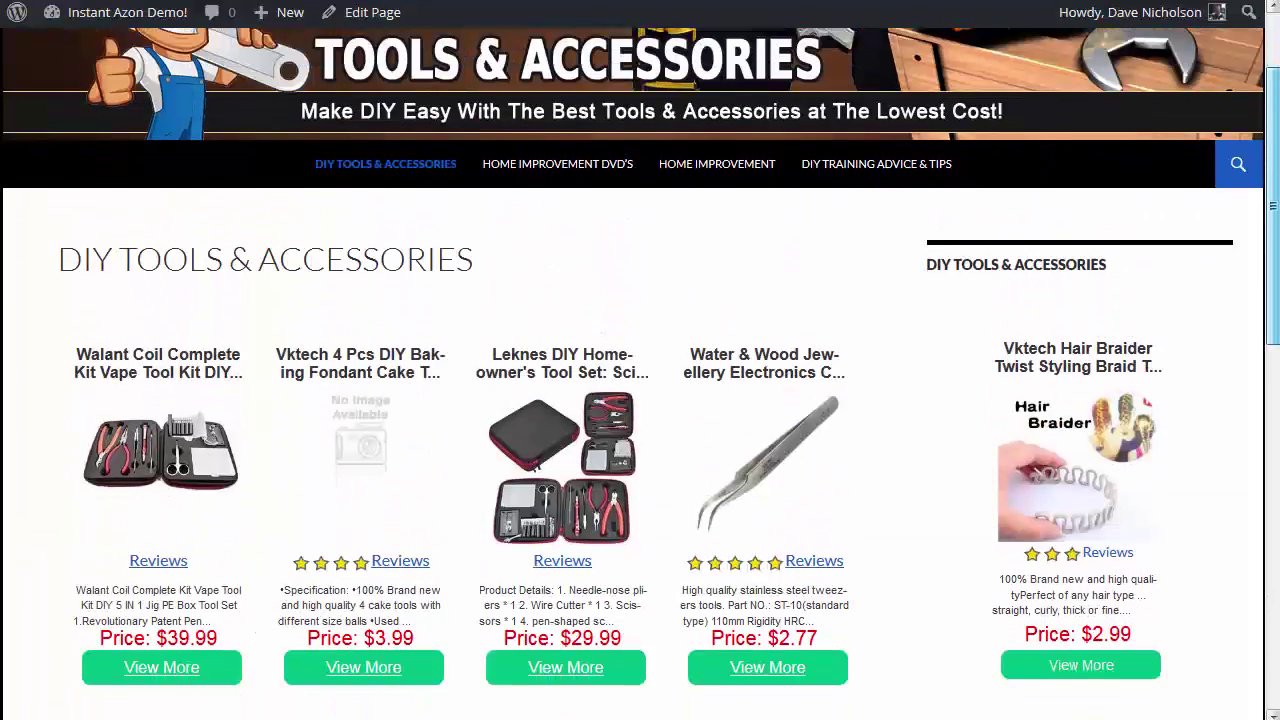
scroll(1128, 302, down, 1)
scroll(1273, 238, down, 4)
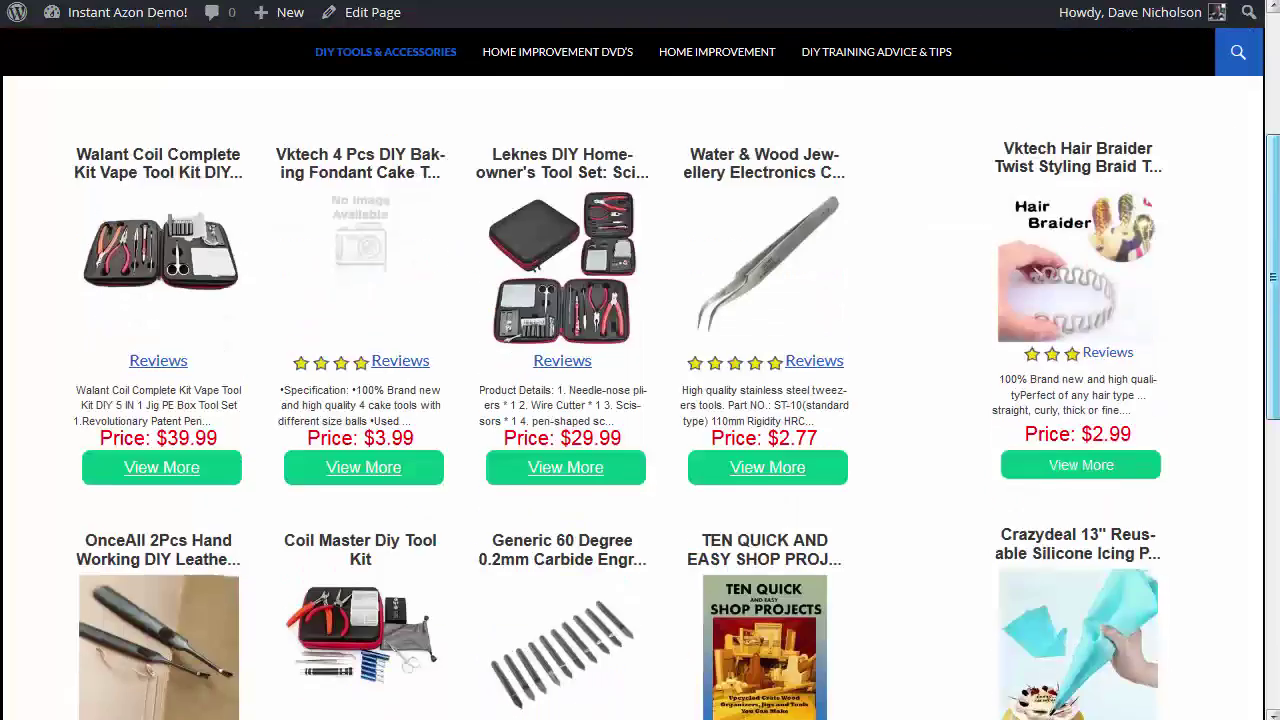
scroll(1273, 238, down, 3)
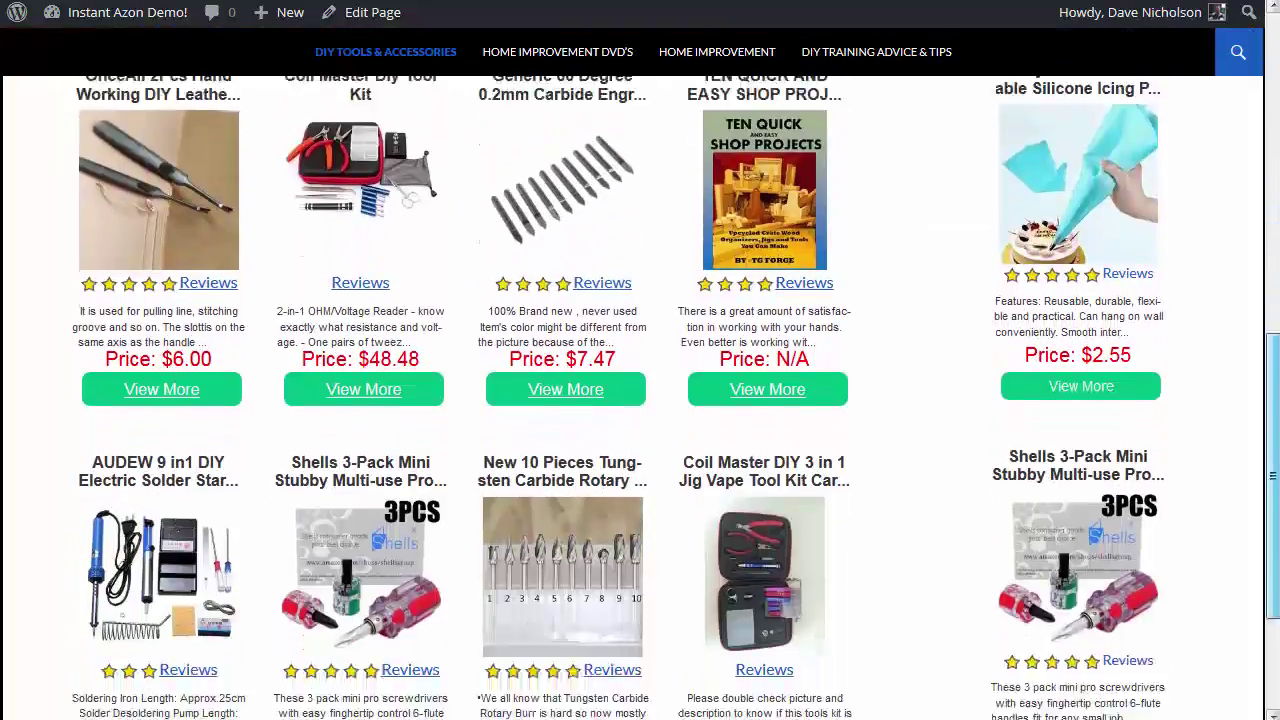
scroll(1183, 332, up, 6)
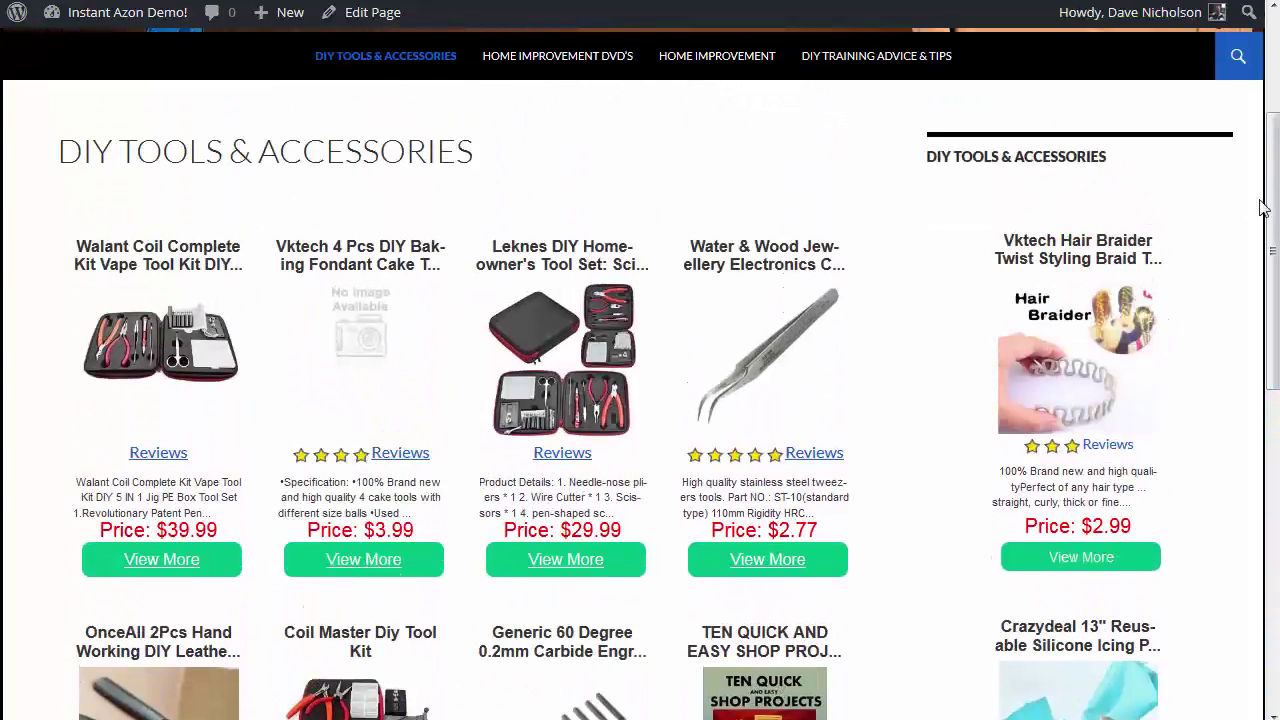
scroll(1161, 211, down, 1)
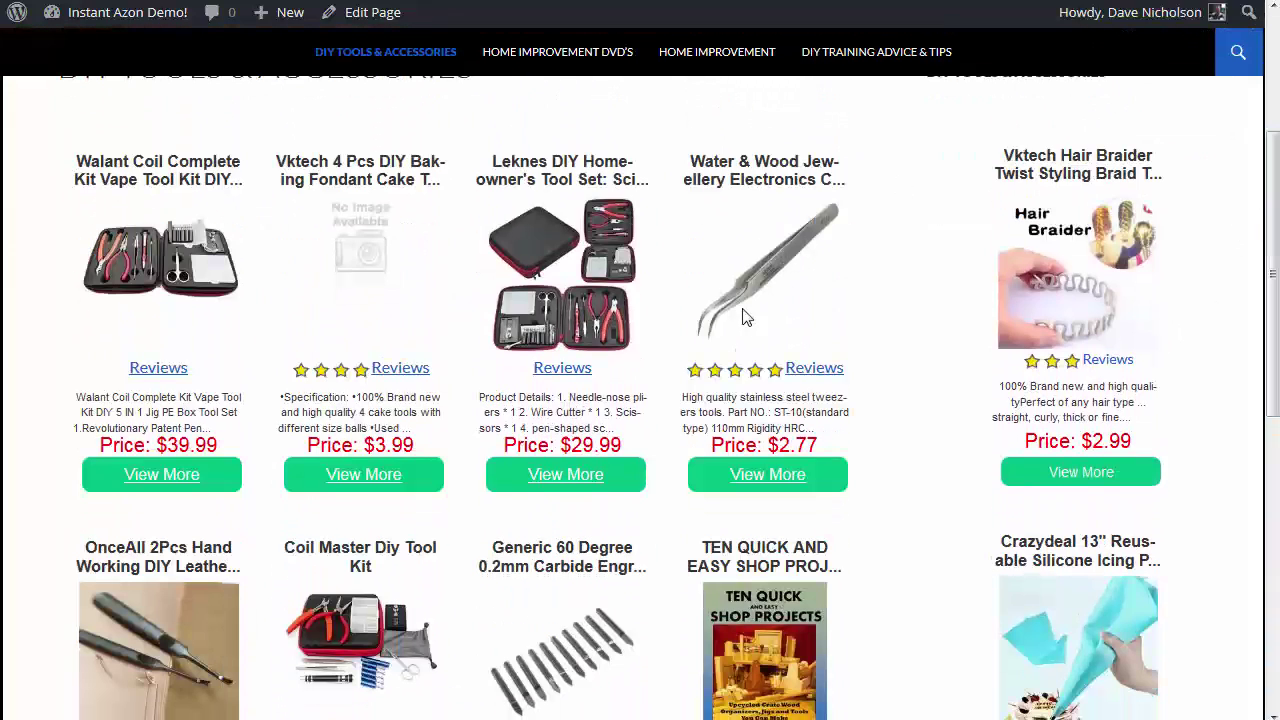
scroll(1268, 240, down, 2)
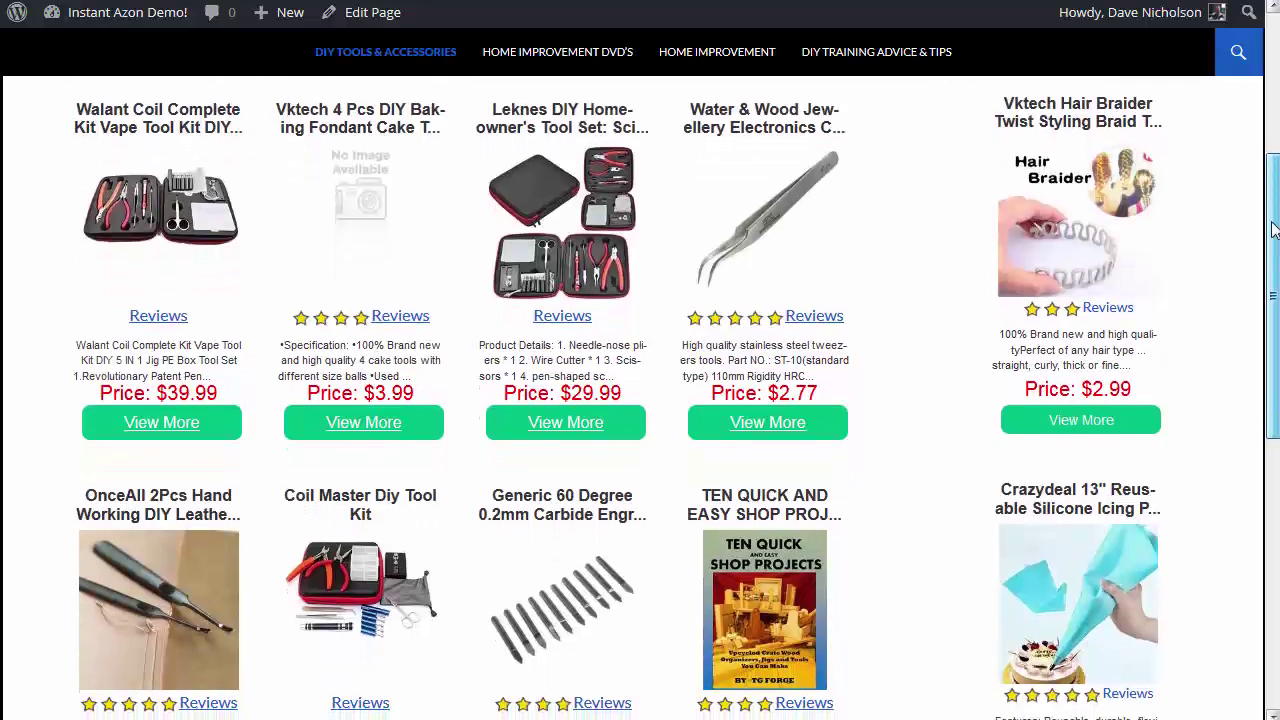
scroll(1274, 280, down, 3)
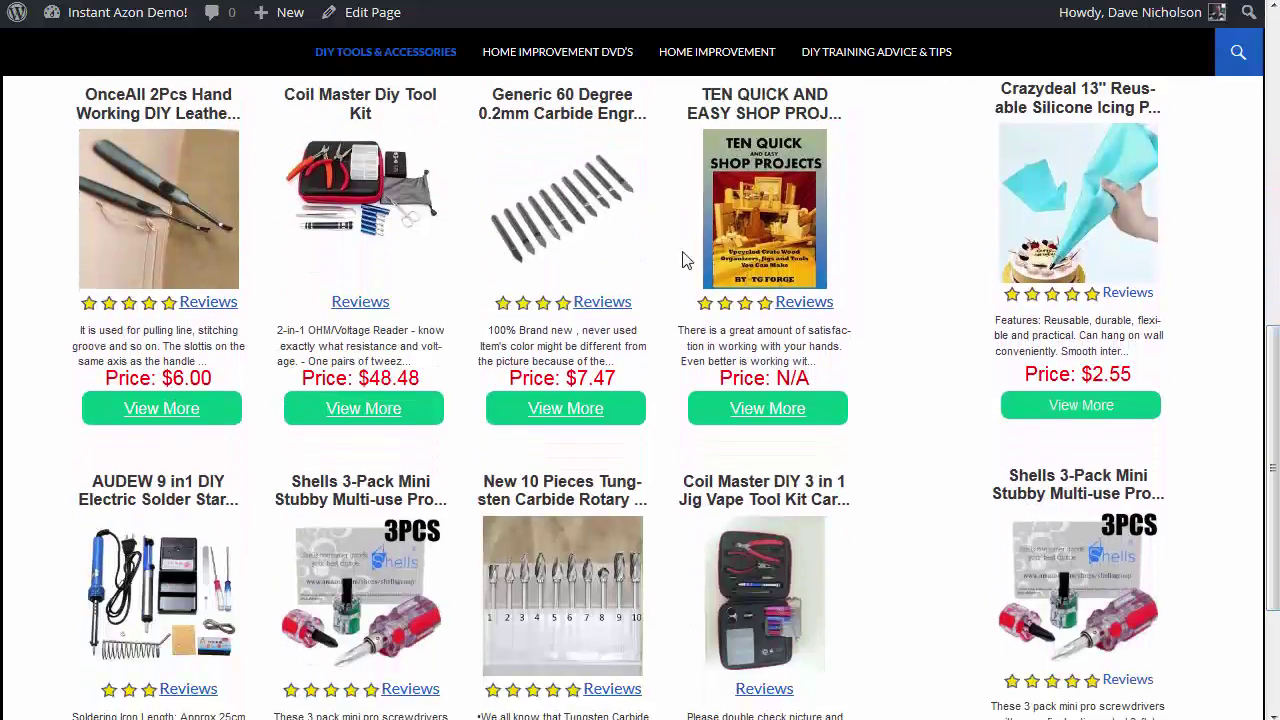
scroll(1277, 343, down, 3)
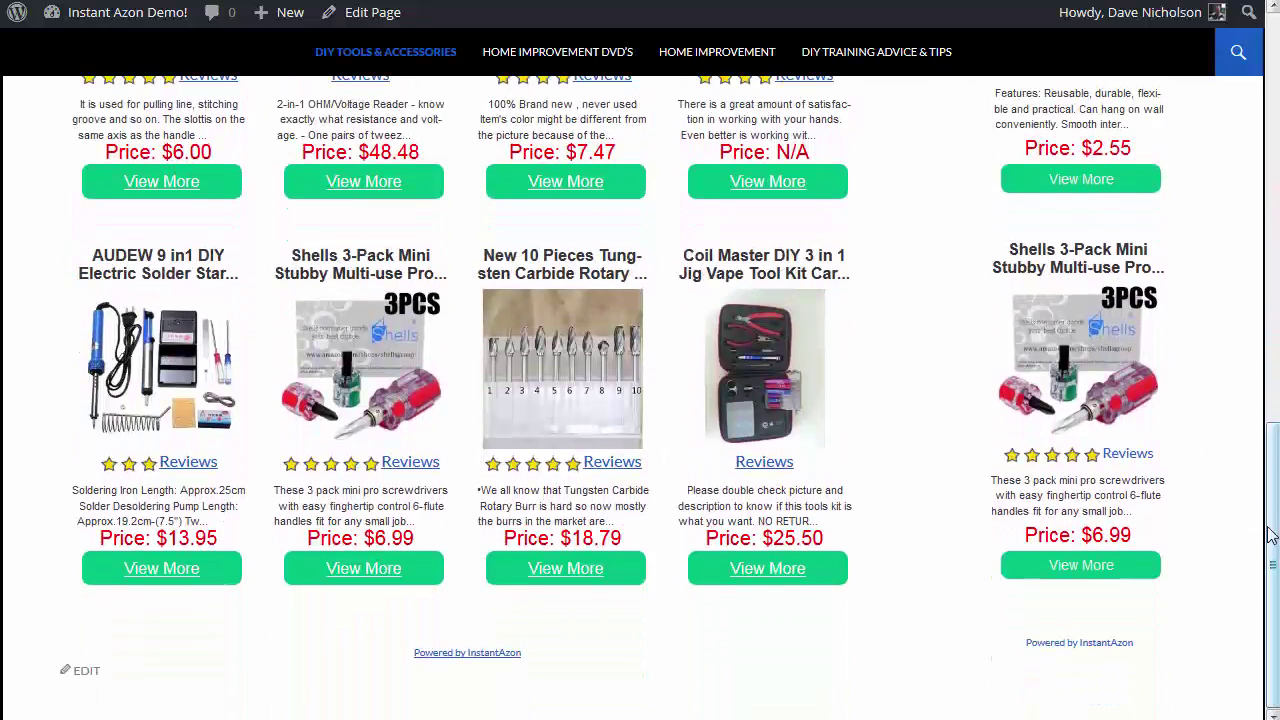
scroll(1276, 292, up, 6)
scroll(1276, 292, up, 4)
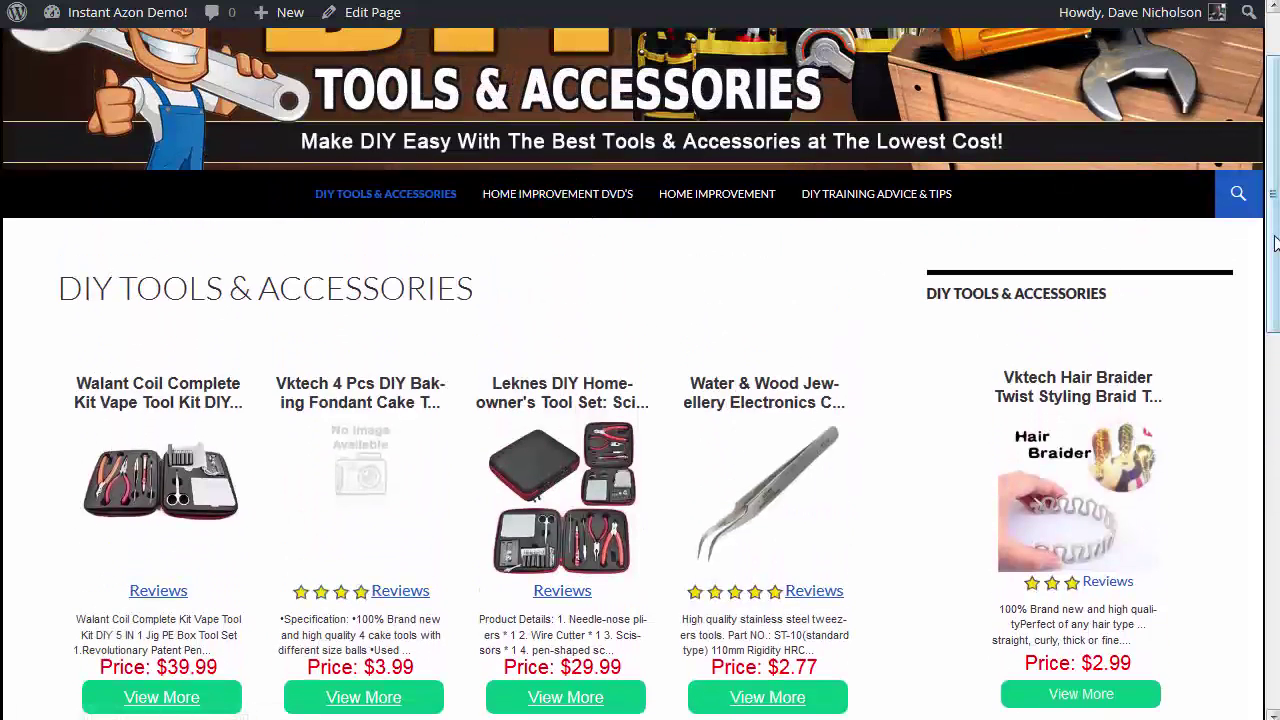
scroll(1268, 258, down, 7)
scroll(1250, 200, up, 7)
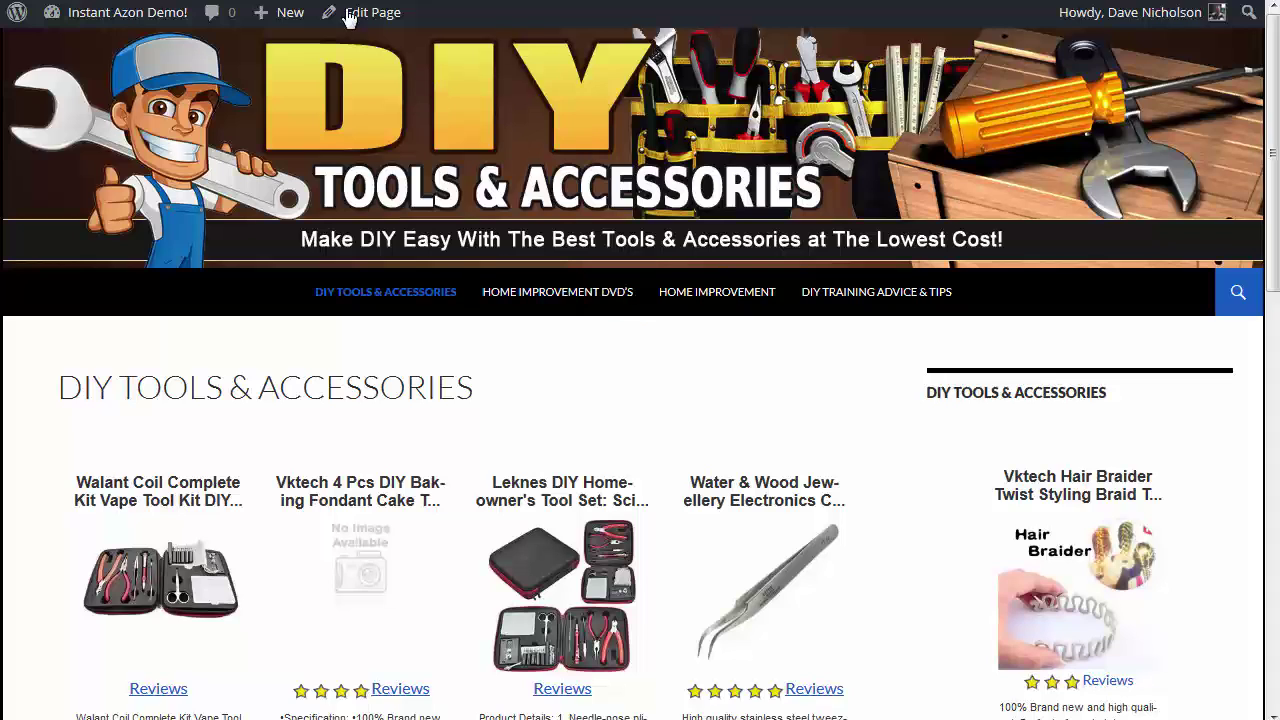
Return to the WordPress admin, open a fresh InstantAzon advert form and enter the JVZoo affiliate ID.
key(alt+Left)
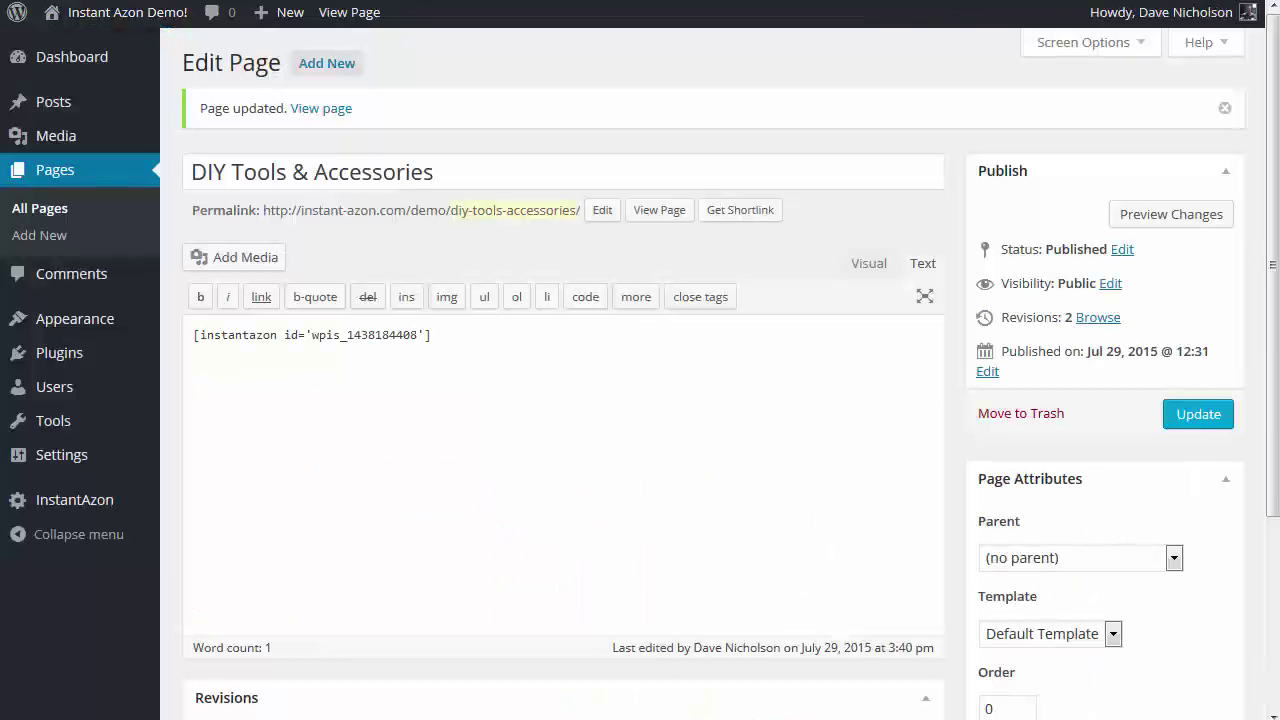
click(55, 505)
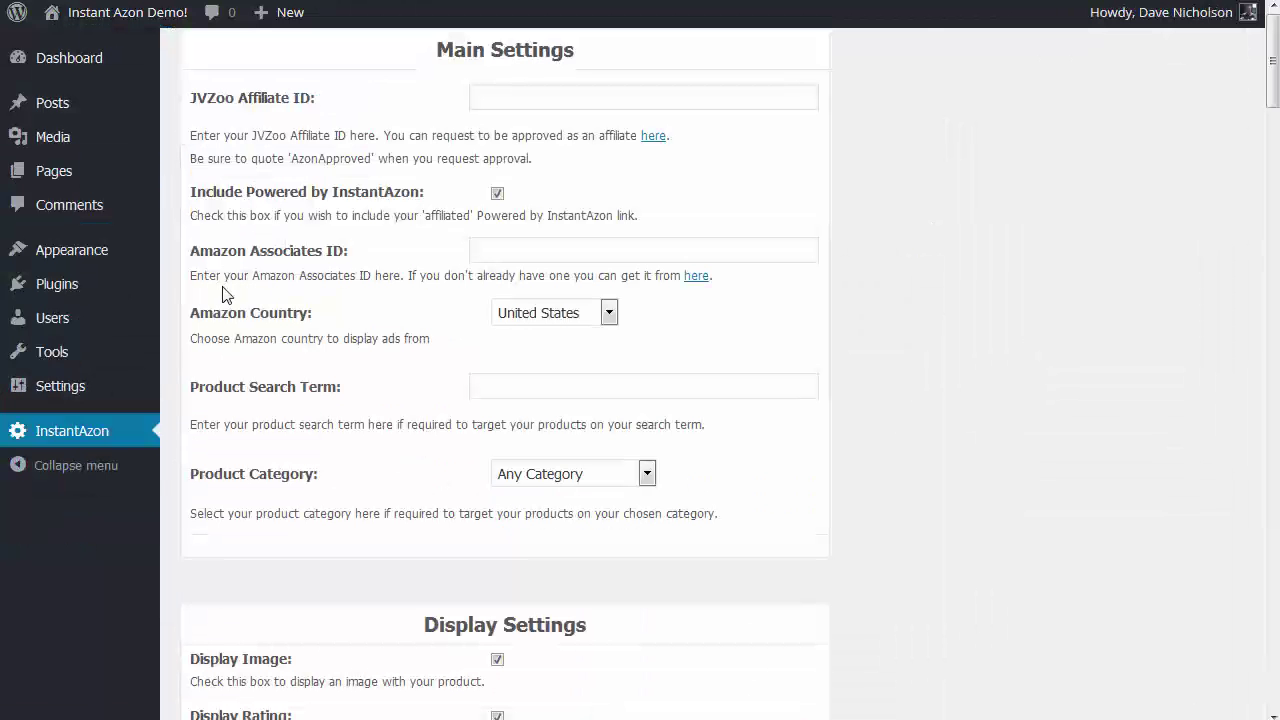
click(513, 99)
text(12345)
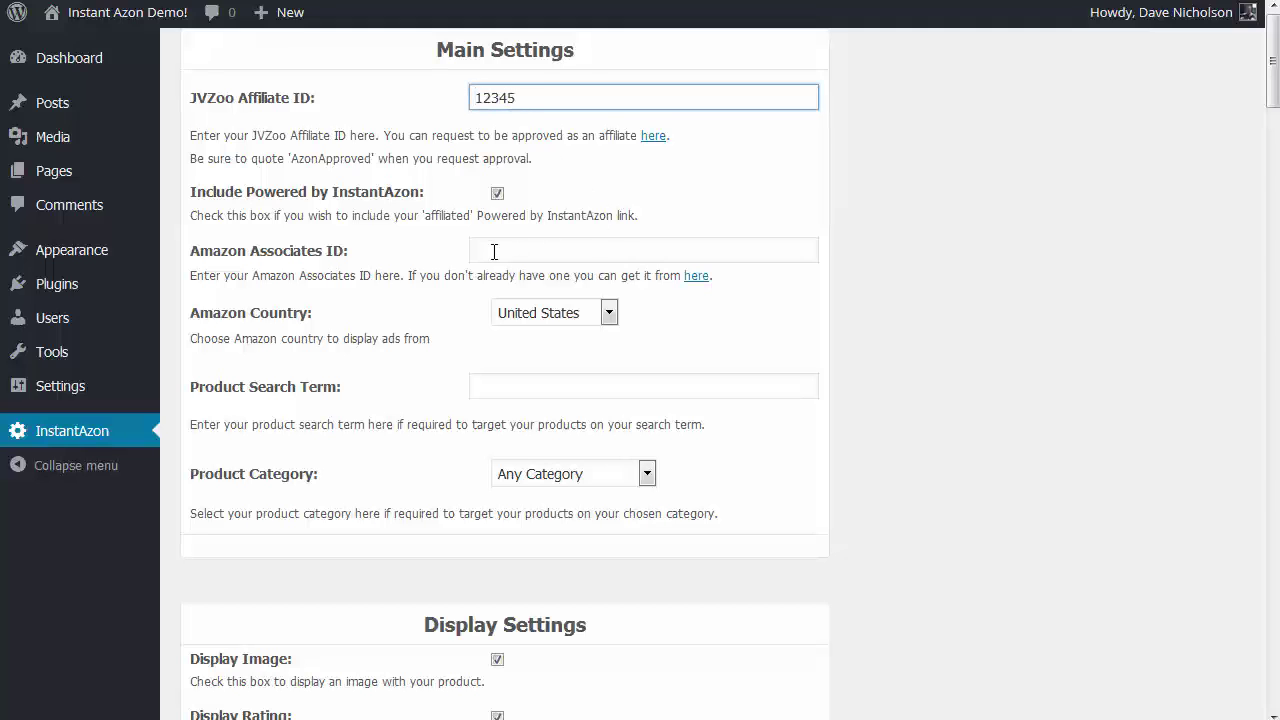
Copy the associate account ID from Amazon Associates Central and paste it into the advert form's Amazon Associates ID field.
click(494, 250)
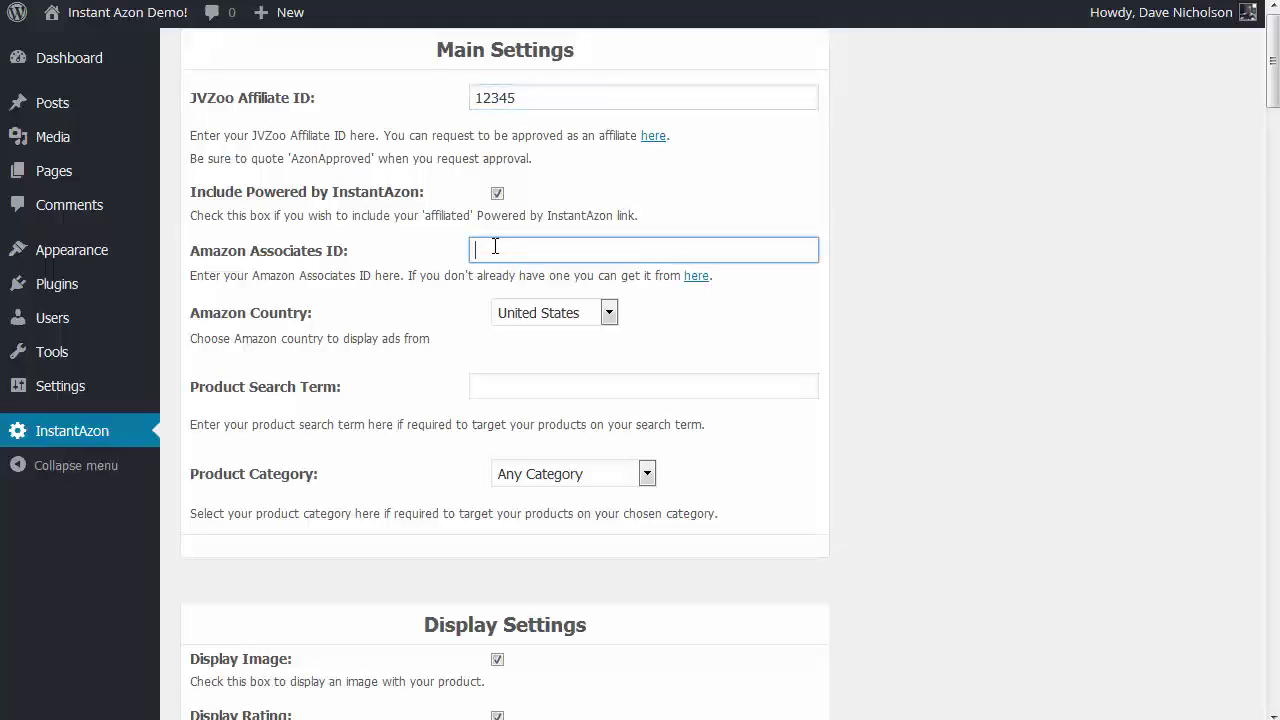
key(ctrl+v)
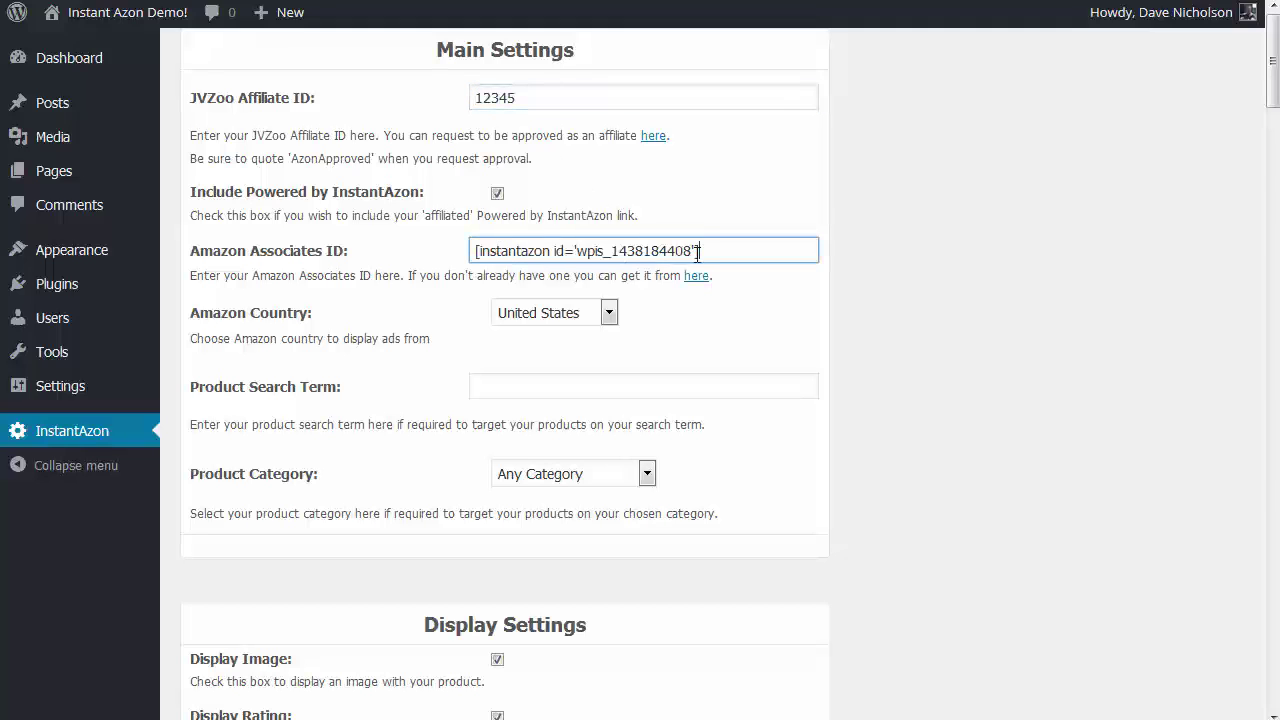
drag(697, 252, 450, 186)
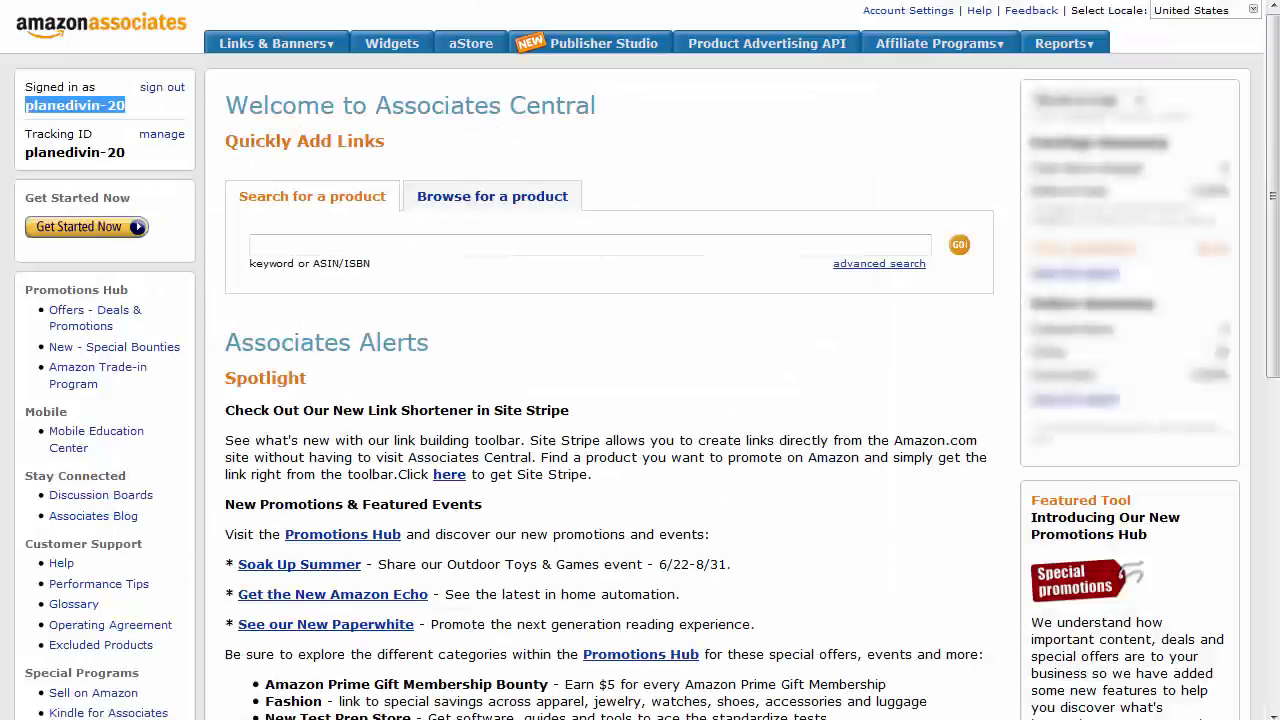
right_click(73, 105)
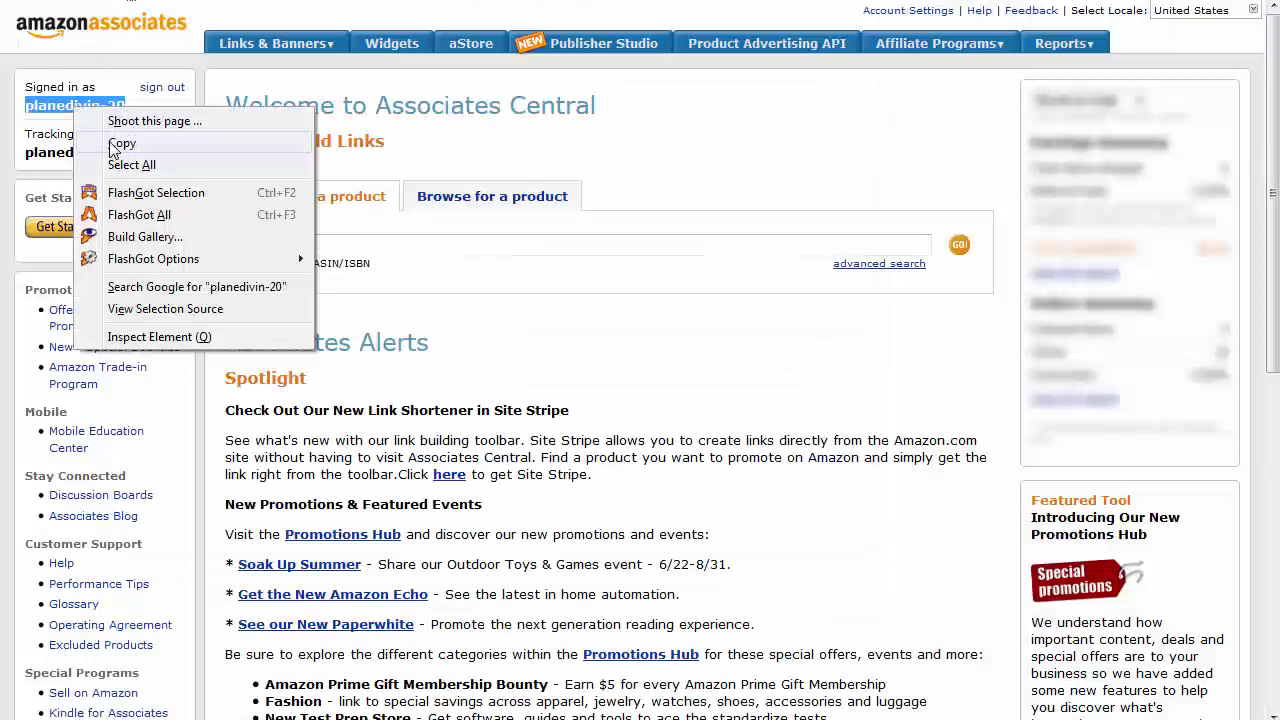
click(116, 140)
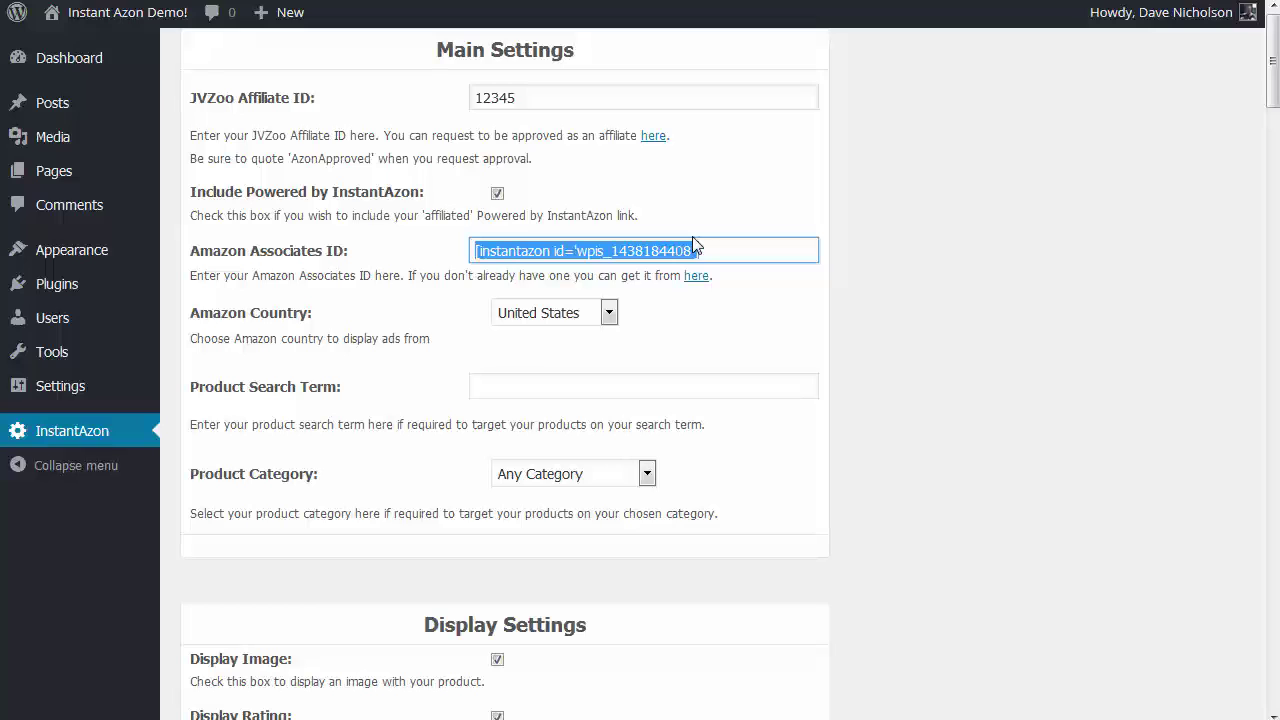
key(ctrl+v)
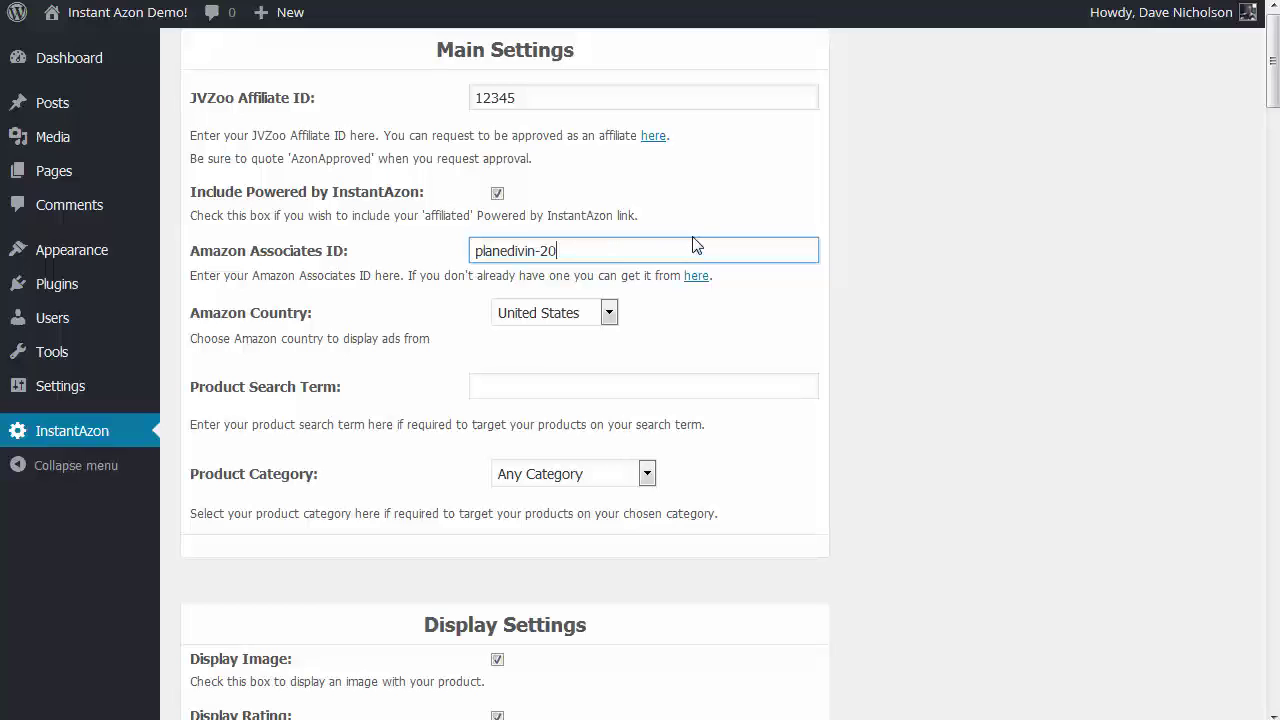
Set the product search term to "home improvement" and the product category to DVD.
click(515, 389)
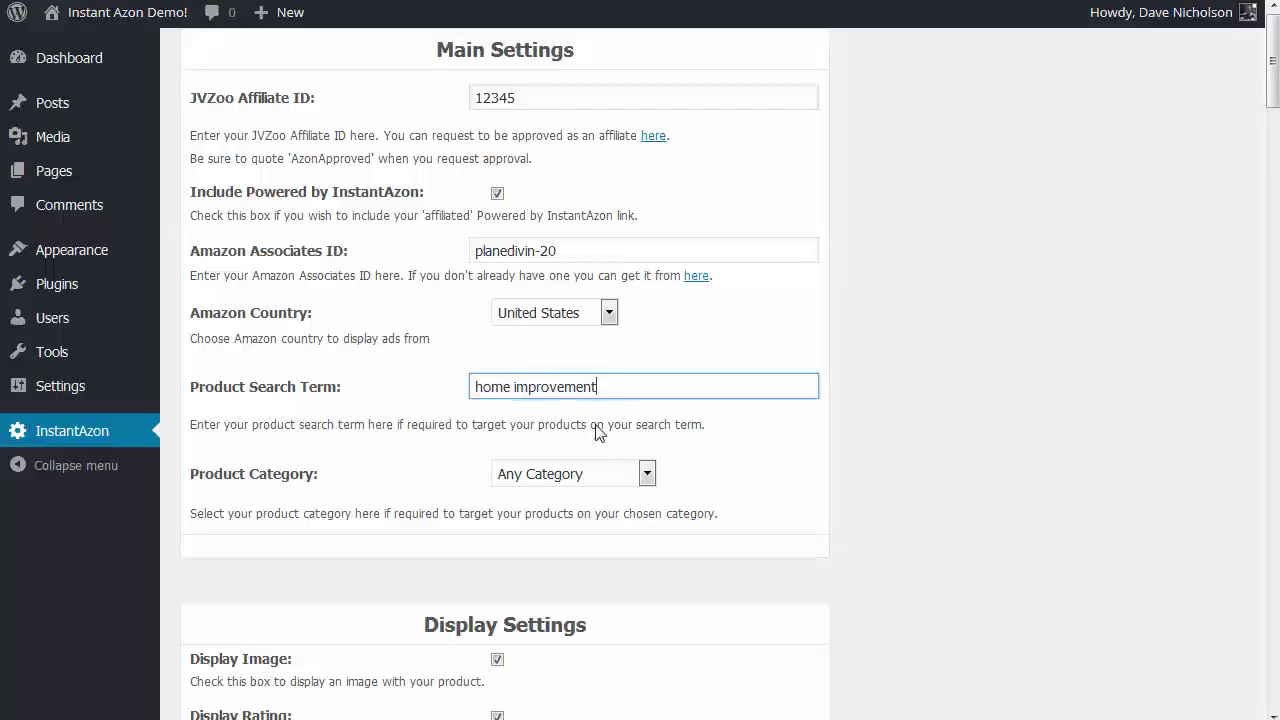
click(592, 476)
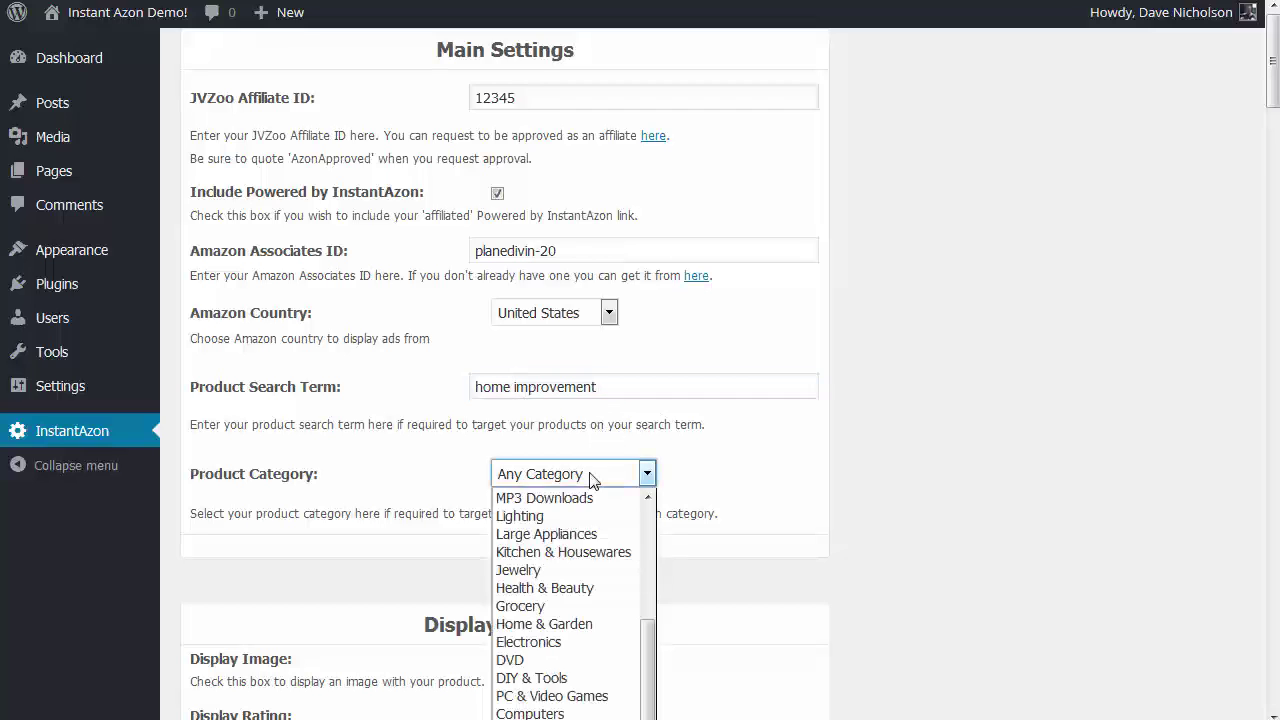
click(568, 660)
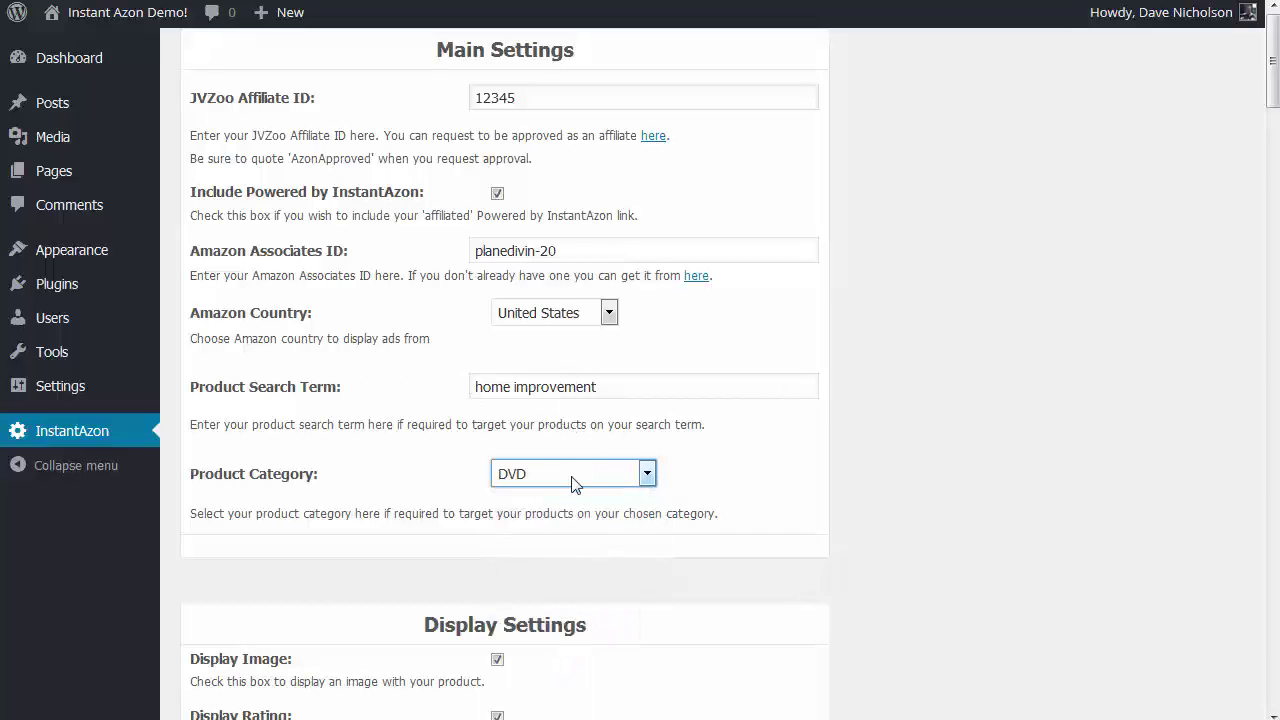
Set the number of product columns in the display settings to 4.
drag(1273, 60, 1273, 119)
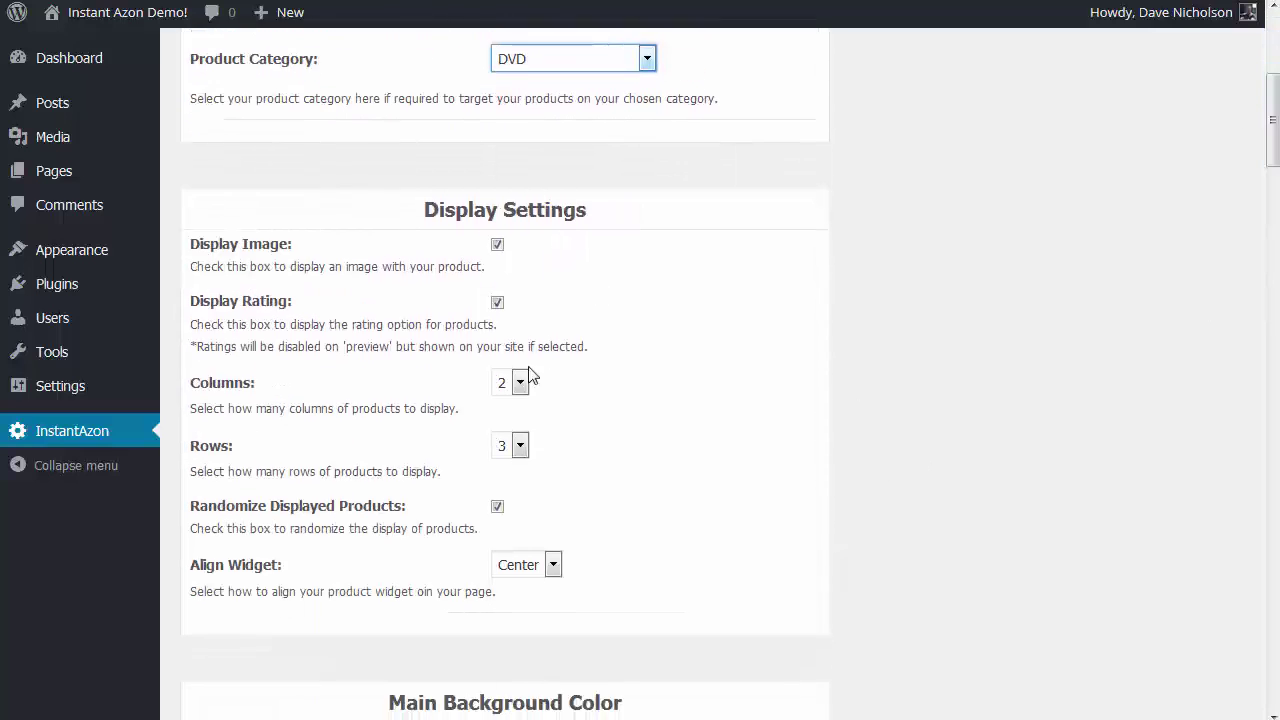
click(519, 384)
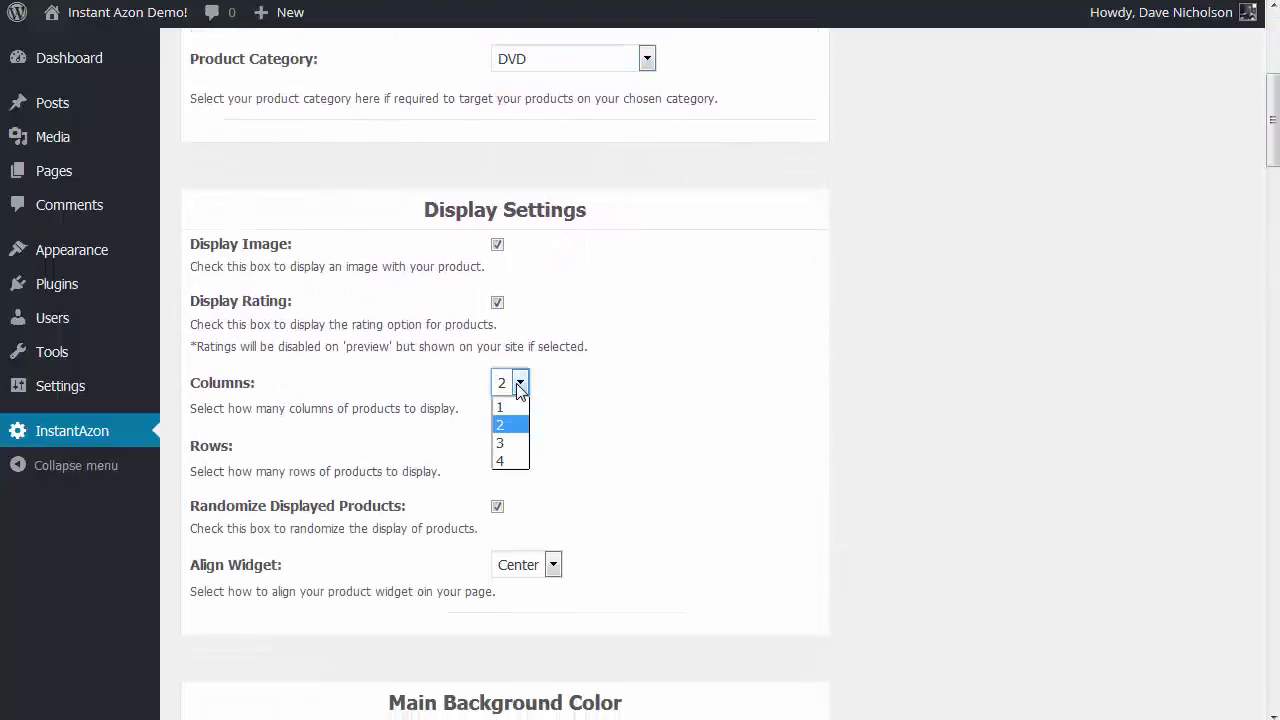
click(505, 461)
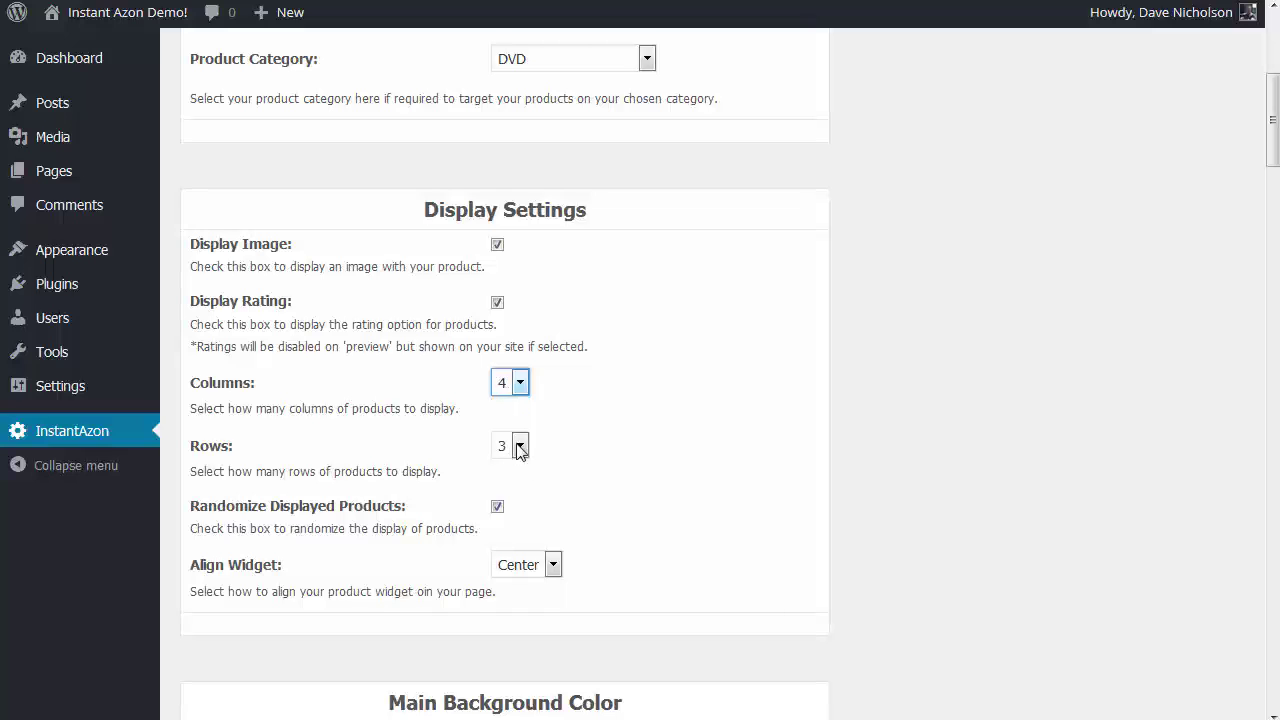
Generate the WordPress shortcode for the home improvement DVD advert and copy it.
drag(1275, 148, 1276, 688)
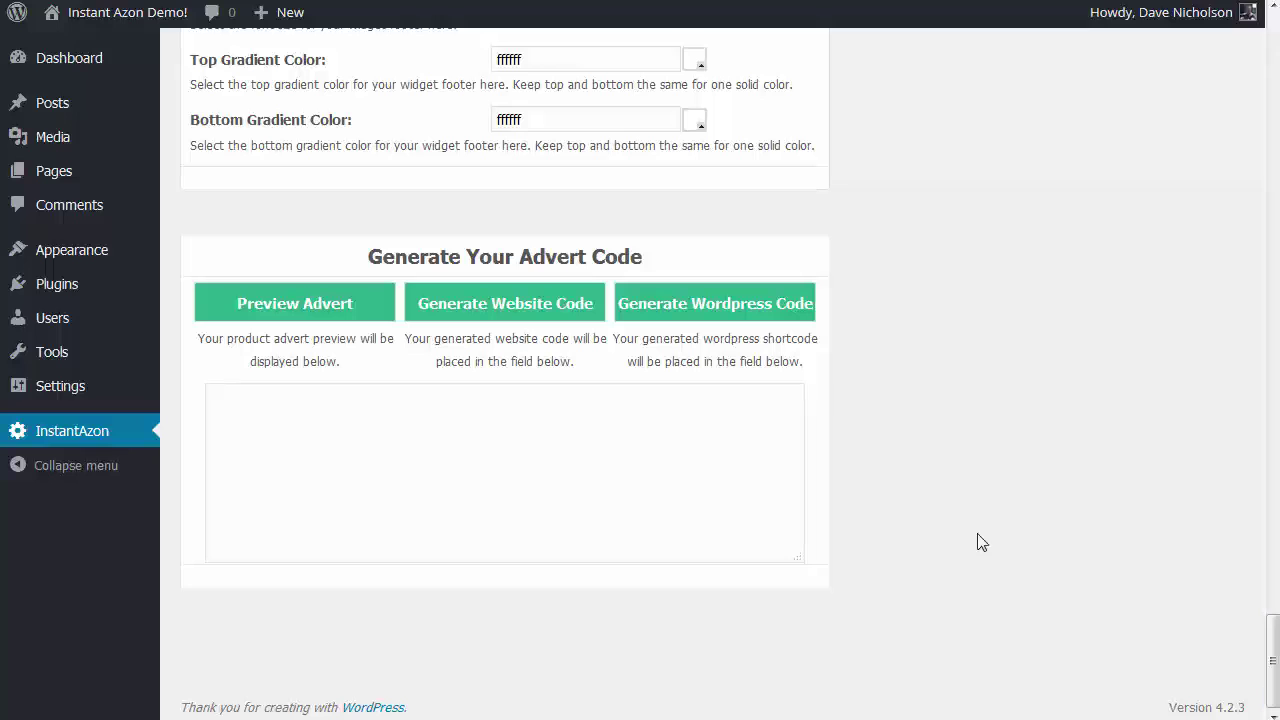
click(727, 314)
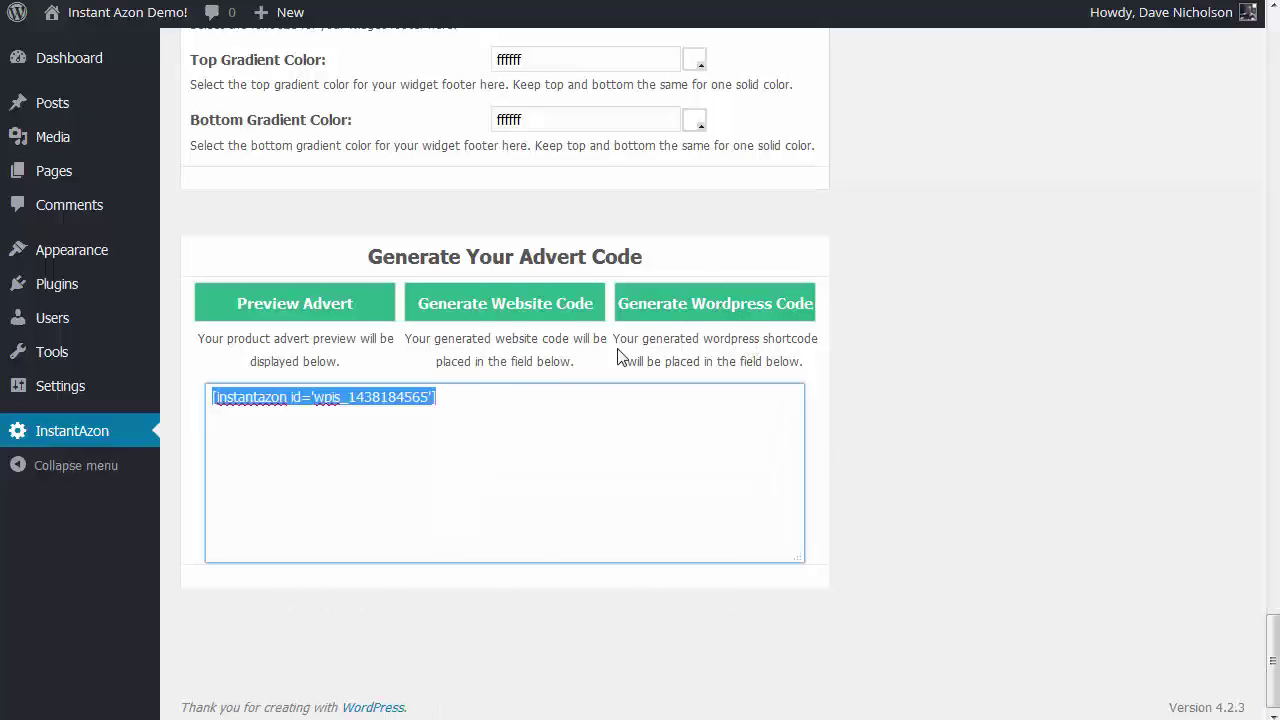
right_click(334, 392)
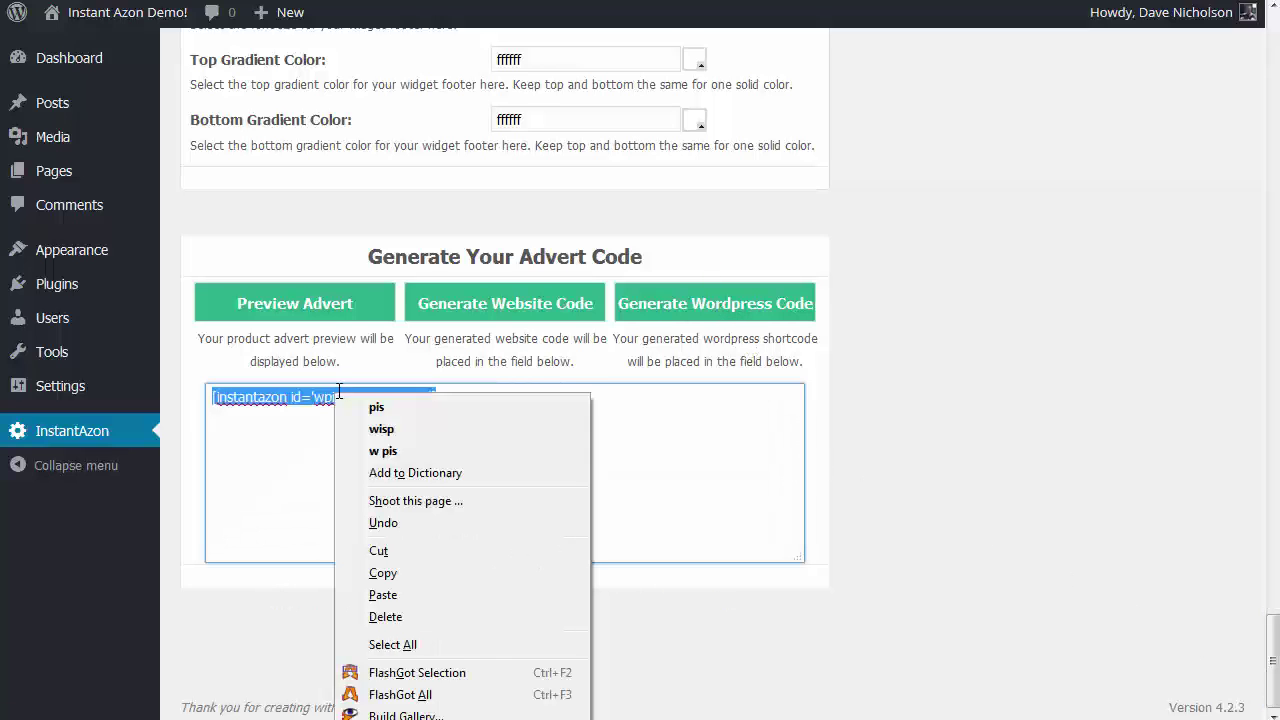
click(383, 573)
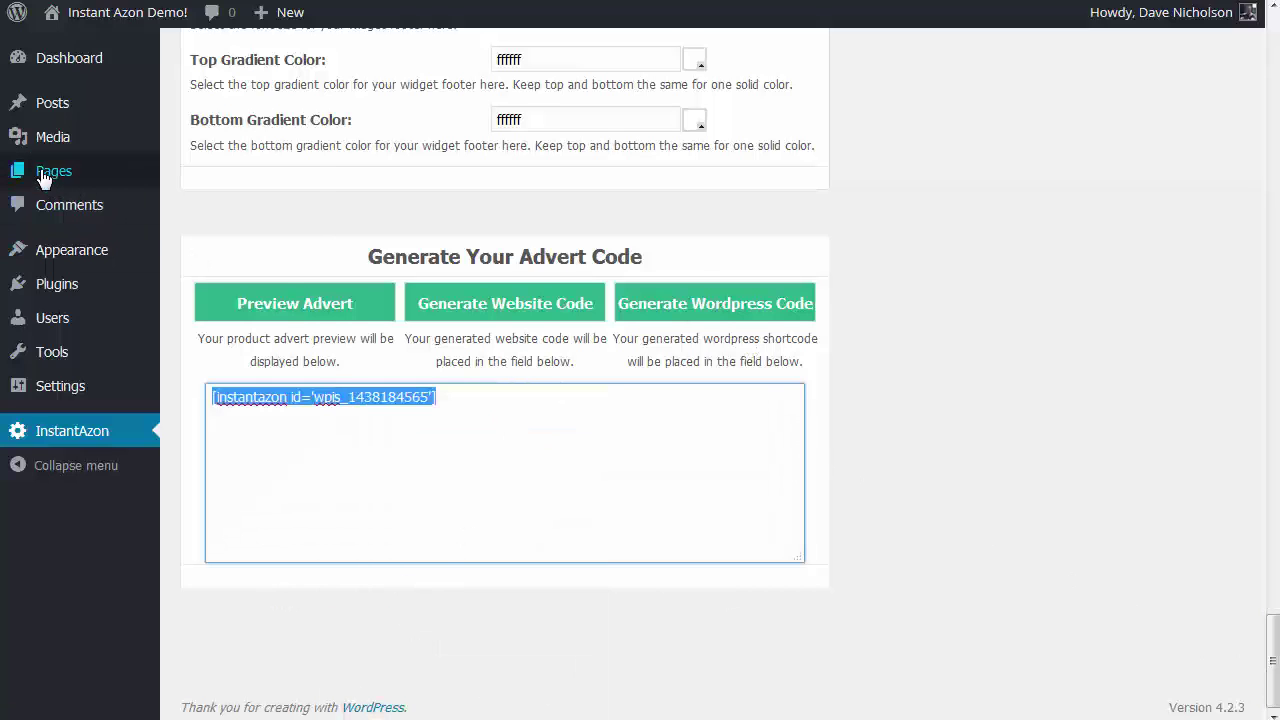
Open the Home Improvement DVD's page for editing, paste the copied shortcode into its content and update the page.
click(44, 178)
right_click(44, 178)
click(100, 183)
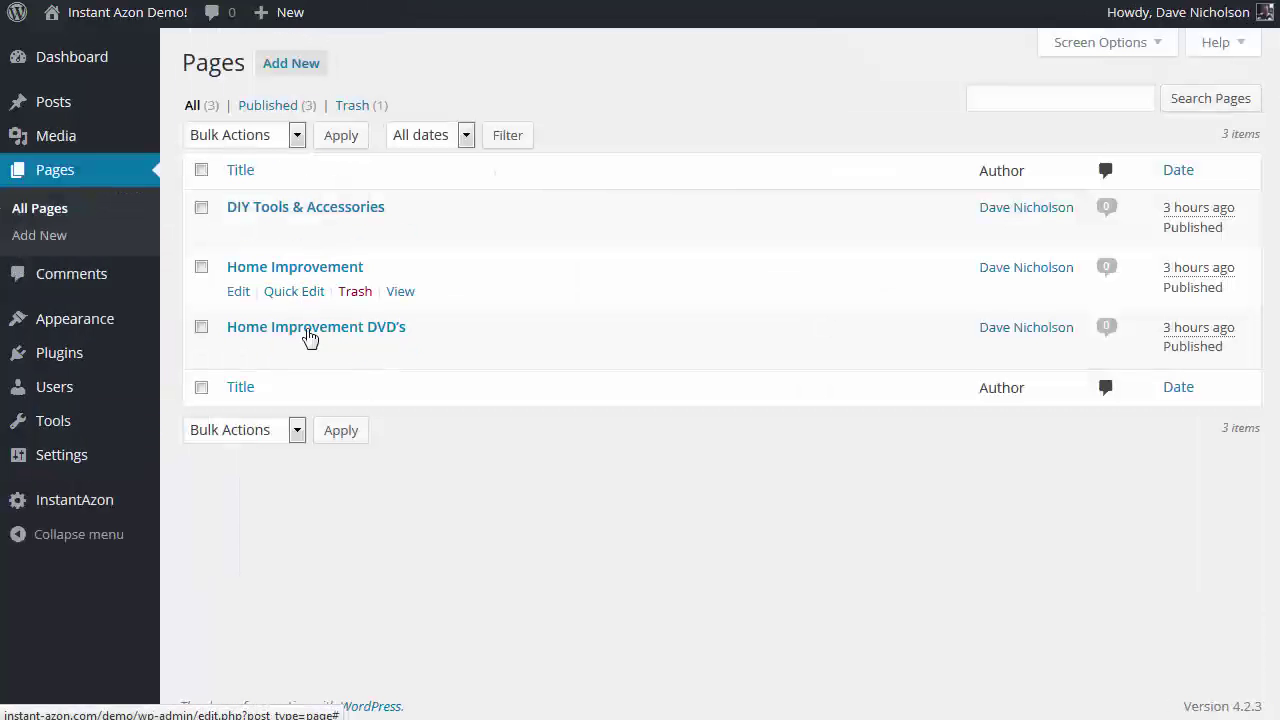
click(306, 330)
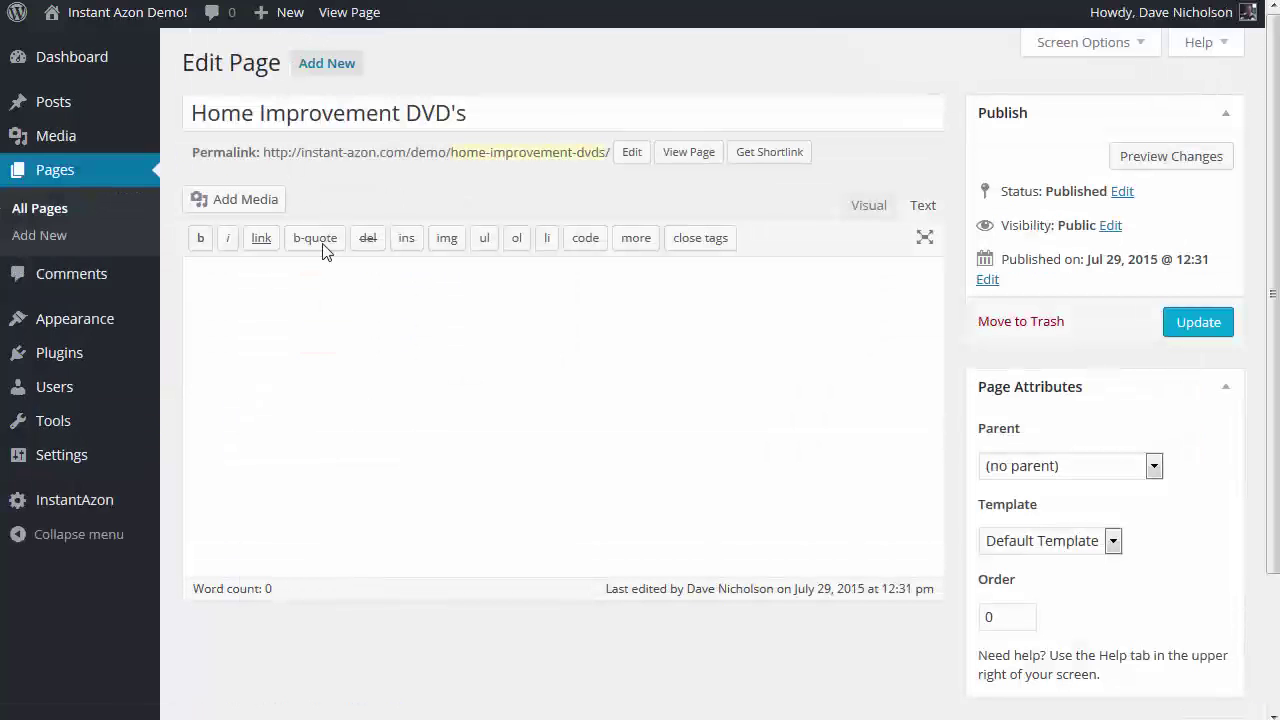
key(ctrl+v)
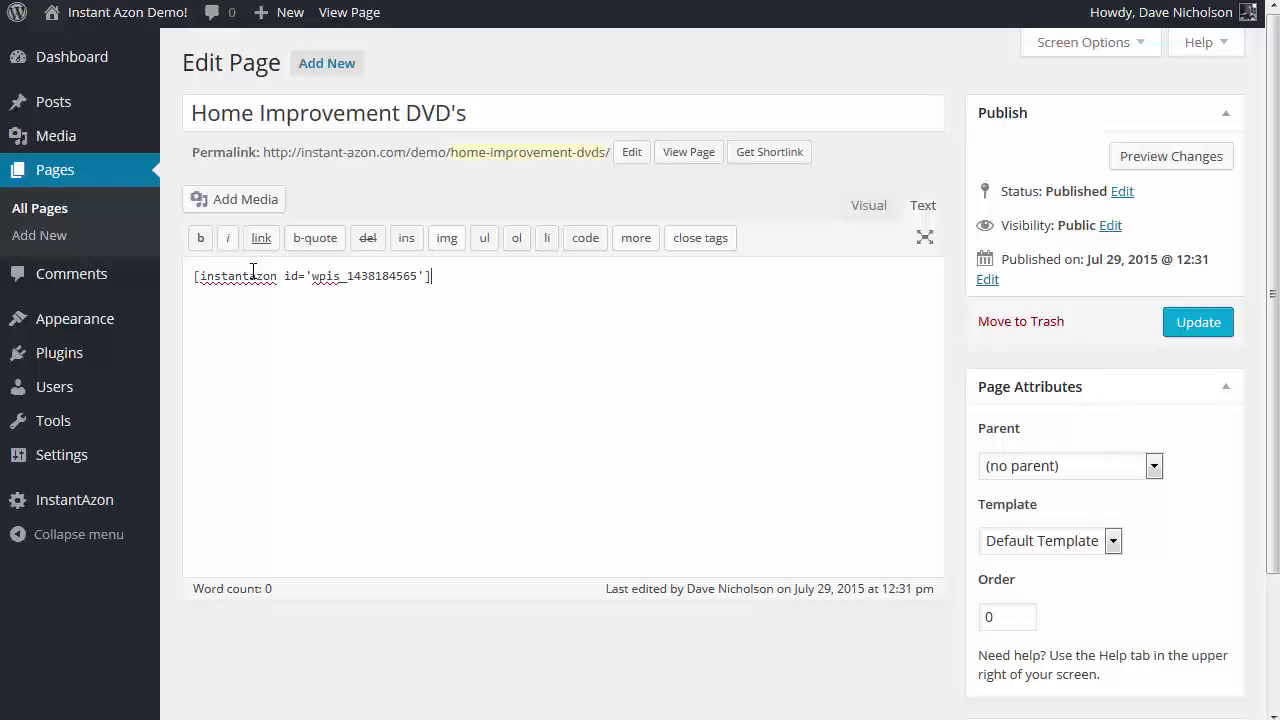
click(1192, 328)
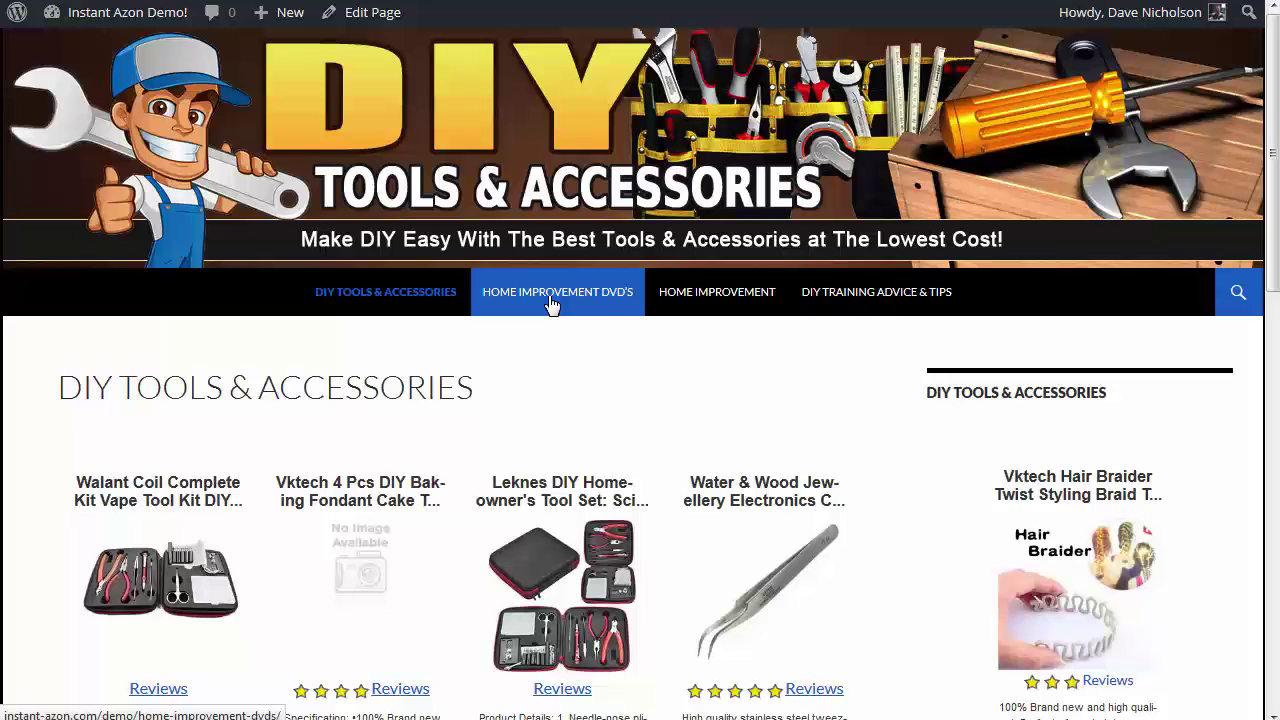
View the live Home Improvement DVD's page and examine its product grid and sidebar advert.
click(549, 300)
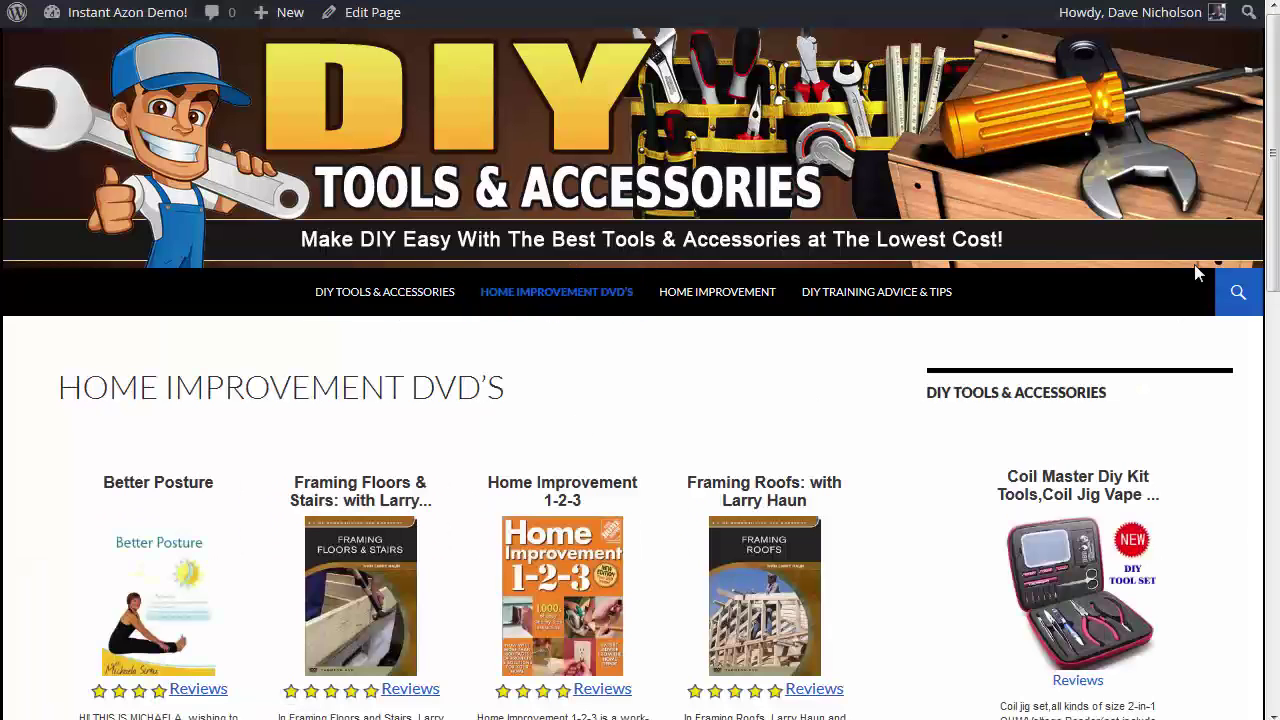
scroll(1270, 115, down, 4)
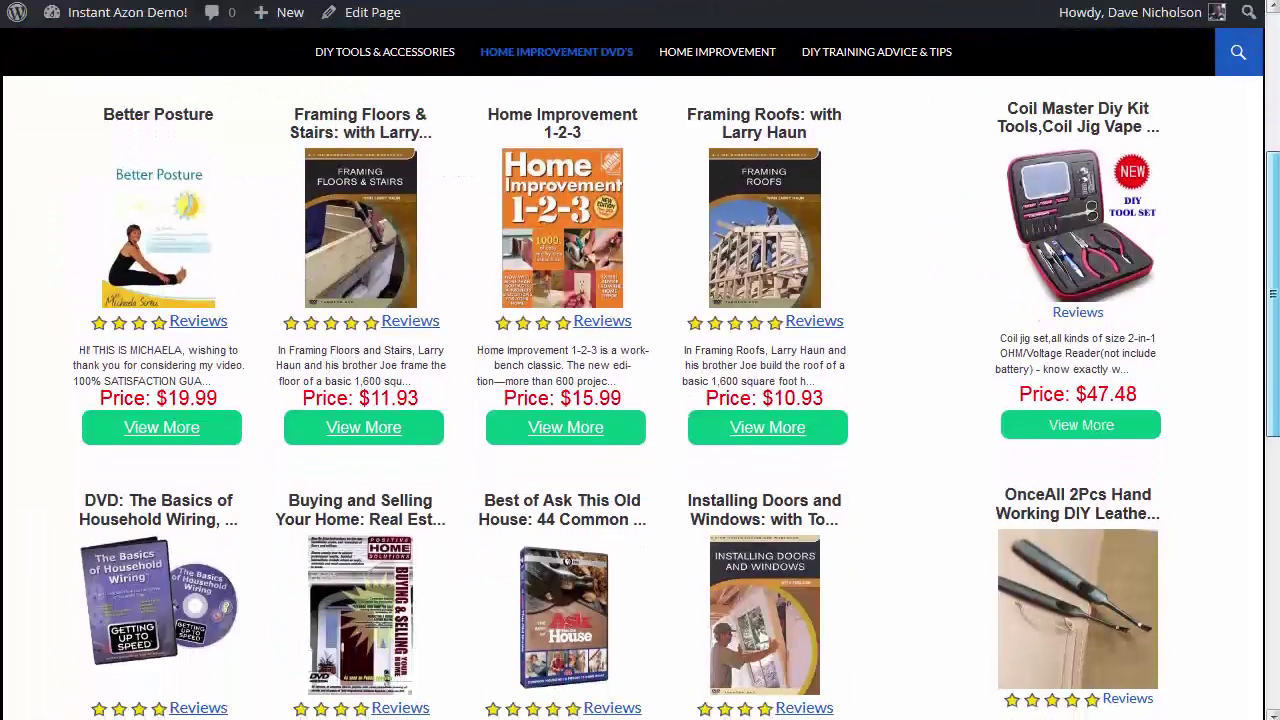
scroll(563, 343, down, 3)
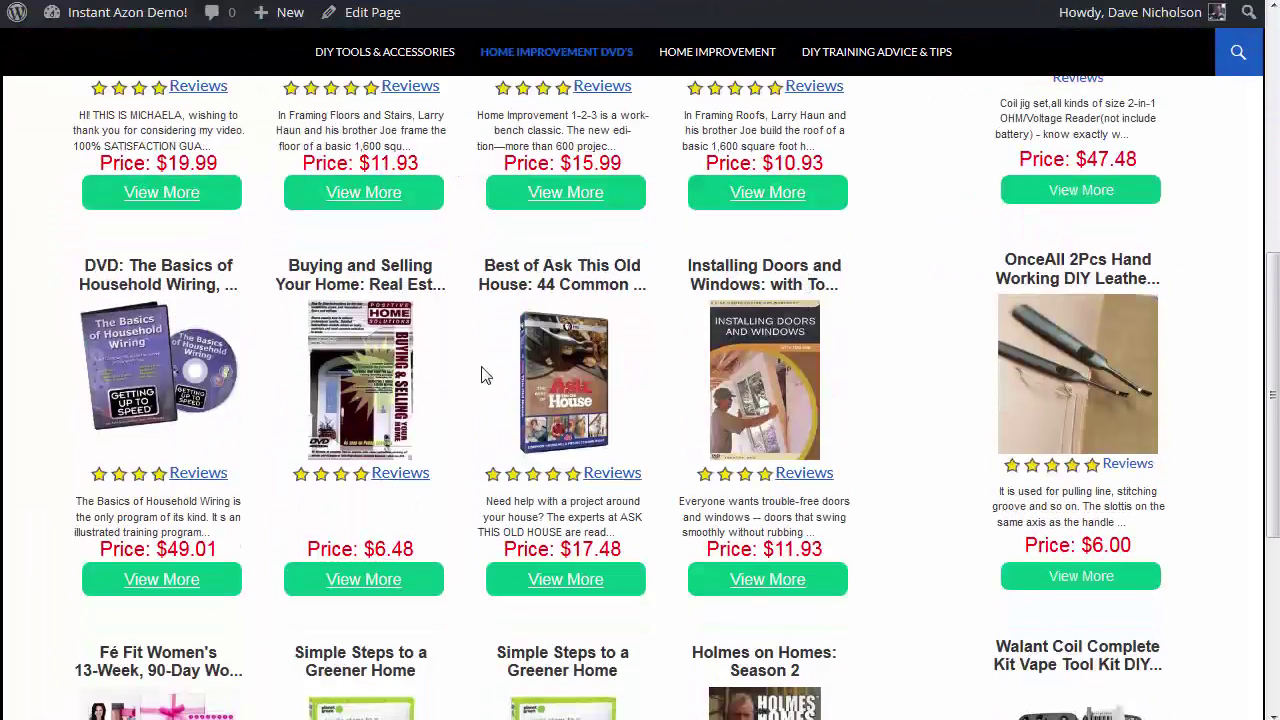
scroll(483, 450, down, 3)
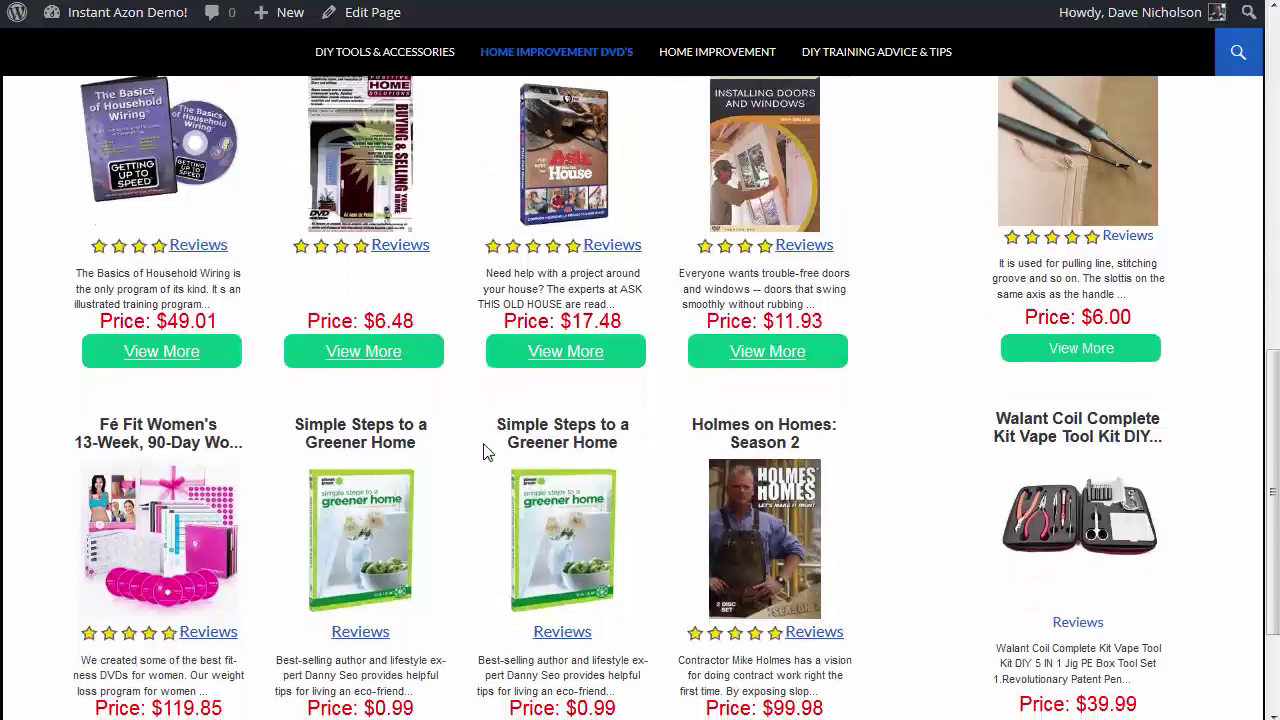
scroll(483, 450, down, 1)
scroll(606, 420, up, 10)
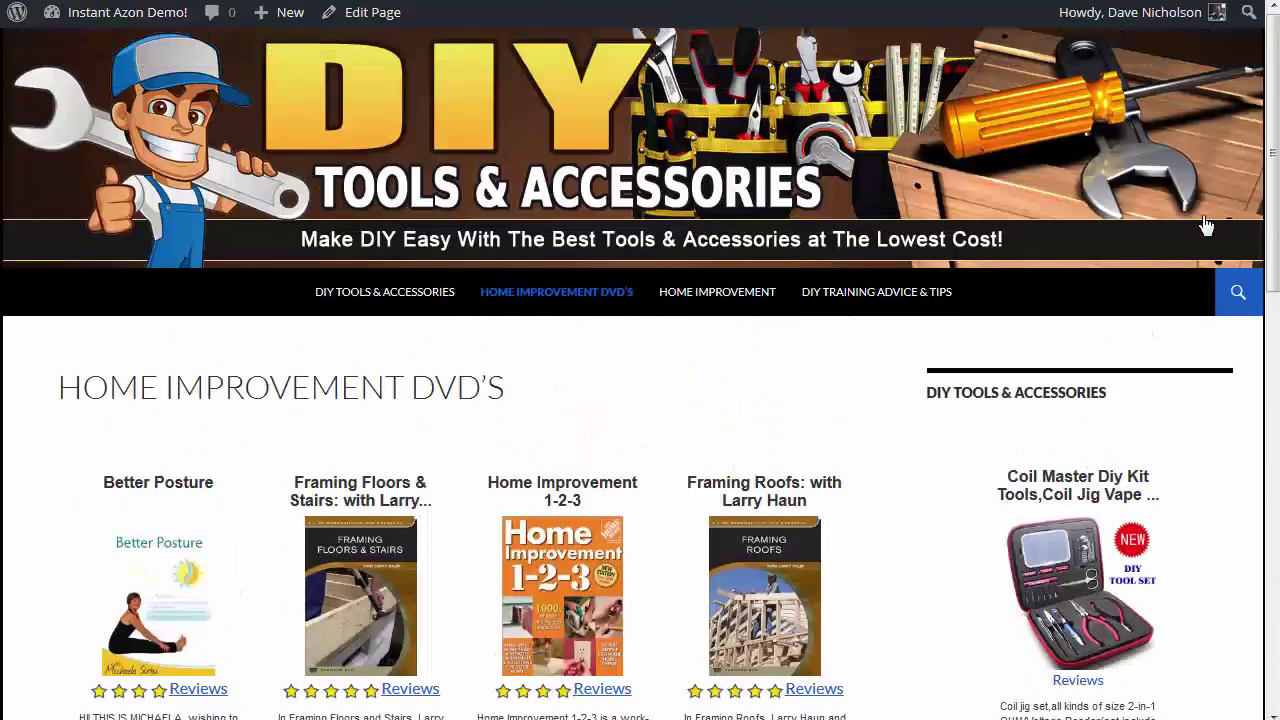
drag(1273, 160, 1273, 197)
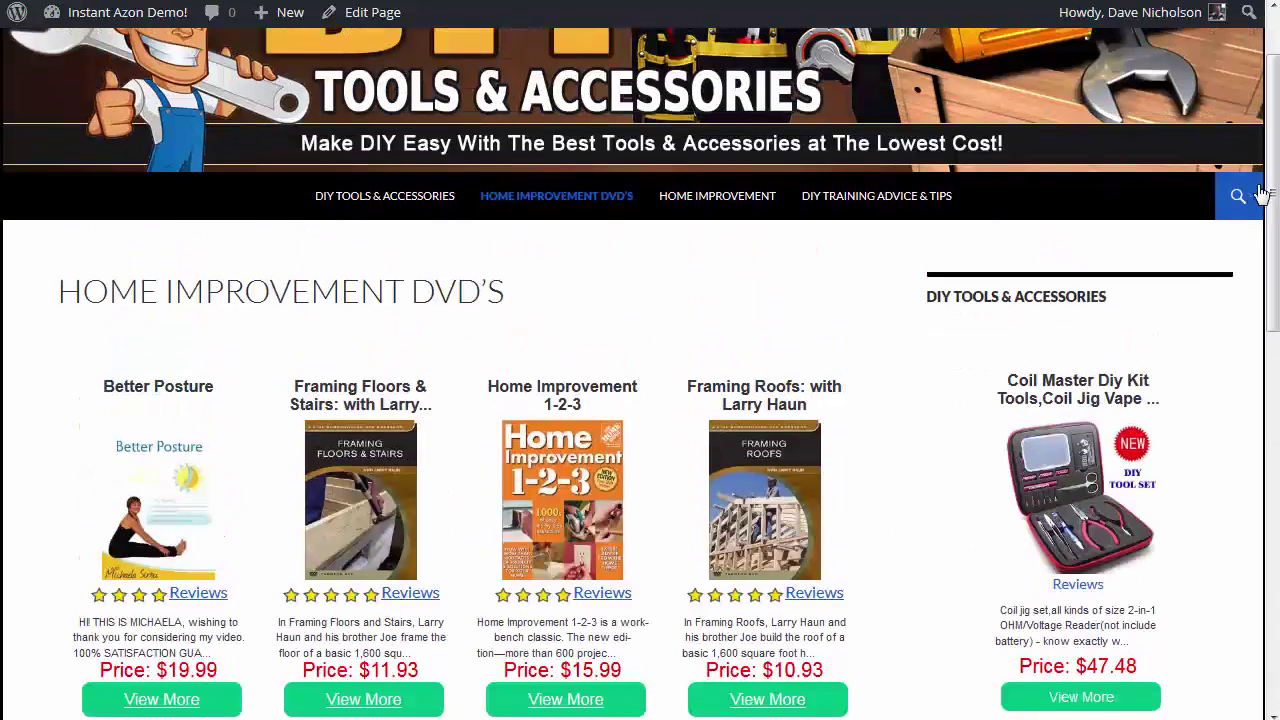
mouse_move(1273, 176)
mouse_down()
mouse_move(1270, 256)
mouse_move(1273, 177)
mouse_up()
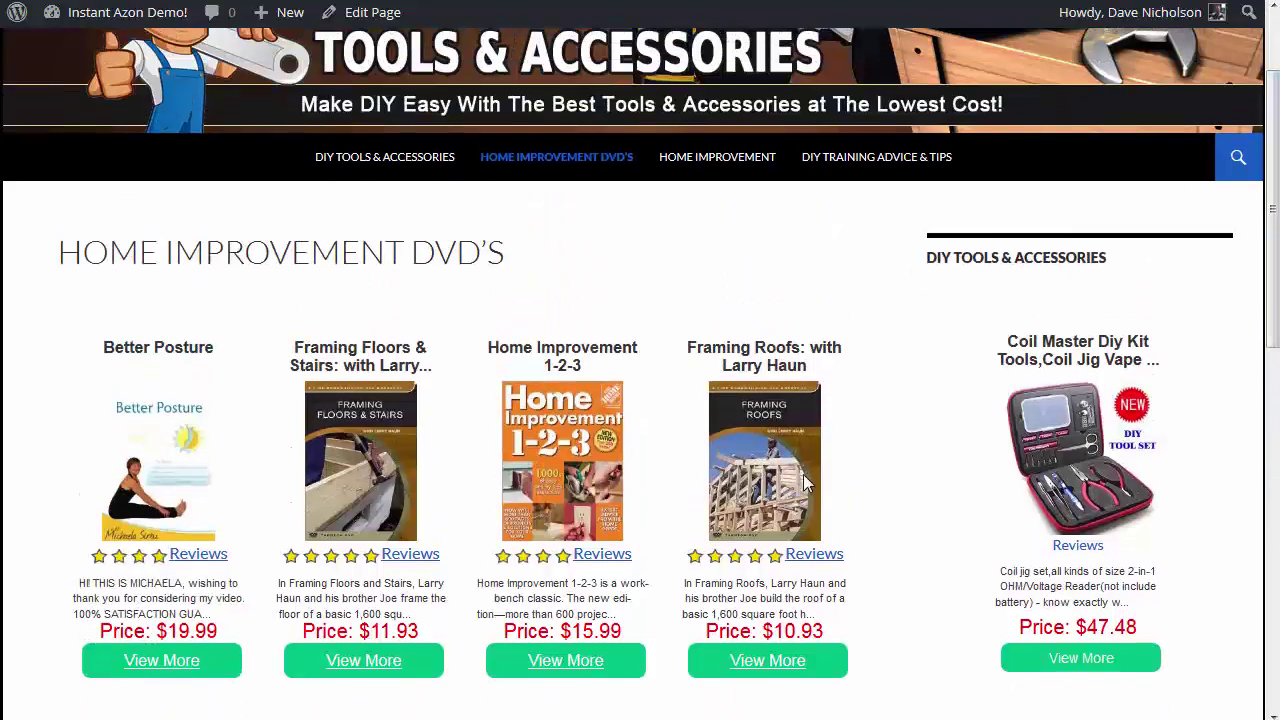
scroll(808, 484, down, 5)
scroll(811, 483, up, 4)
scroll(830, 441, up, 3)
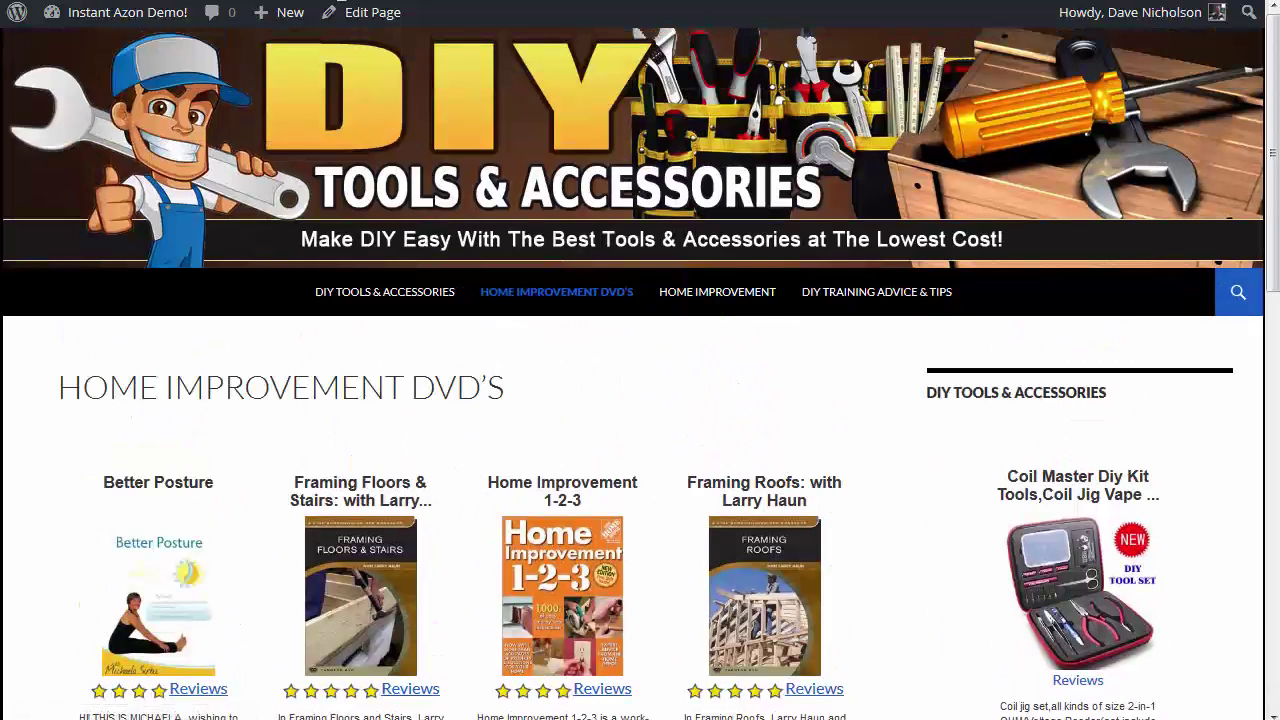
Return to the filled-in InstantAzon advert form and set the product category to Any Category.
key(ctrl+w)
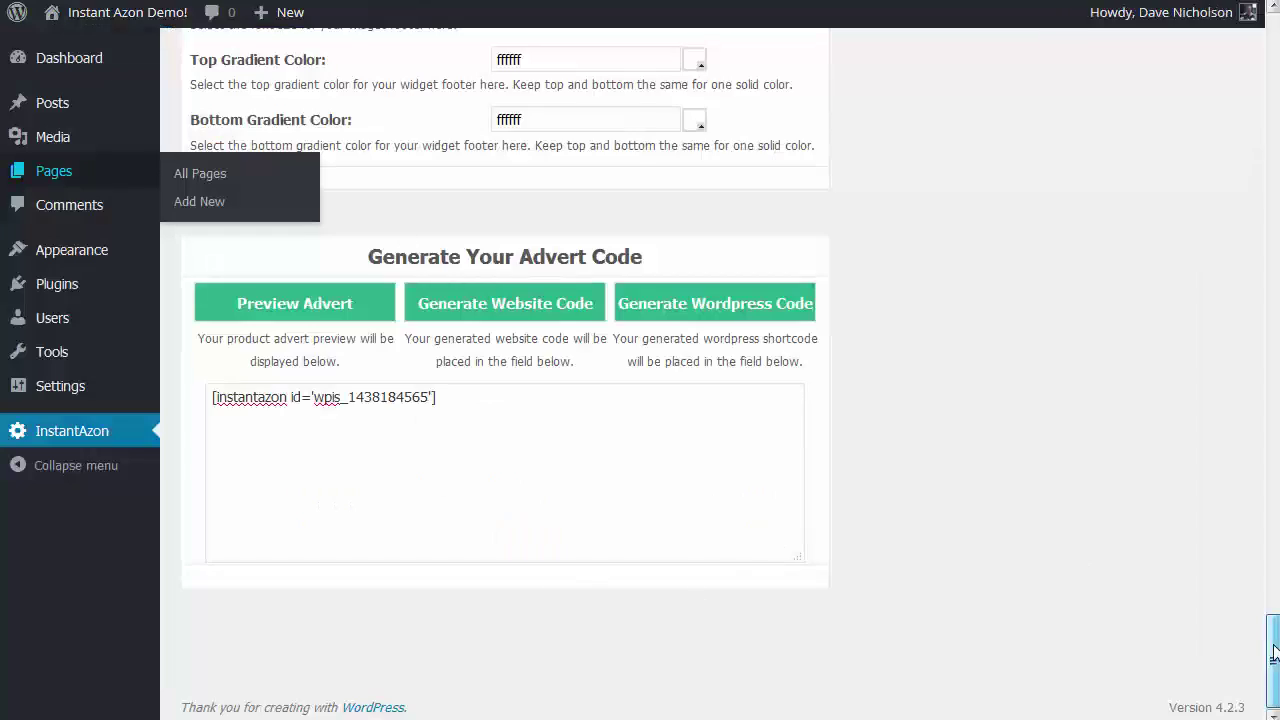
drag(1272, 660, 1272, 62)
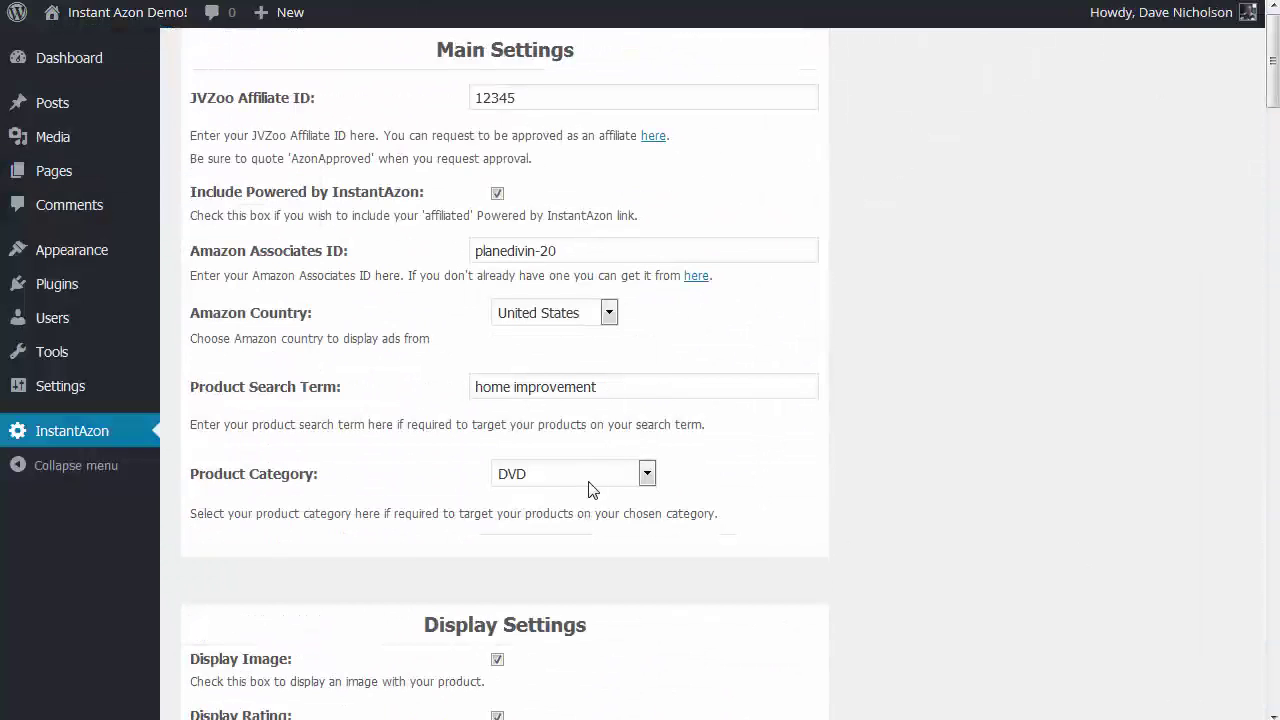
click(545, 480)
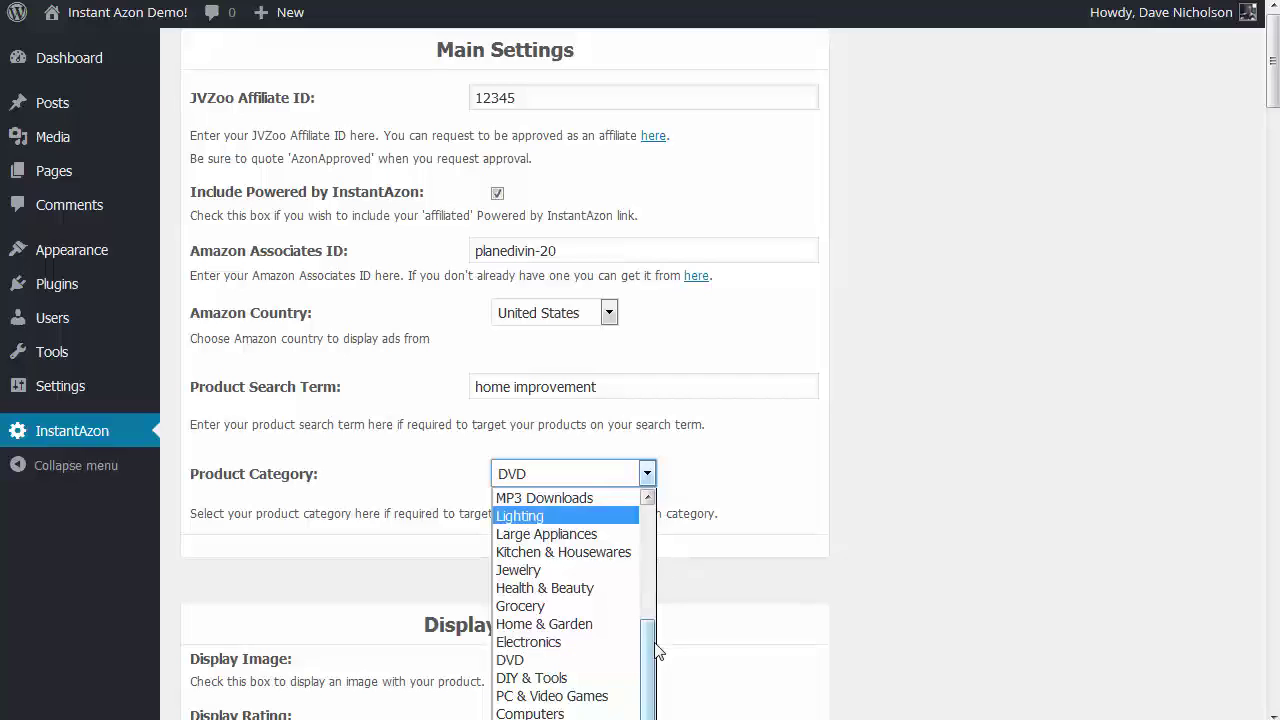
scroll(570, 600, up, 10)
click(545, 498)
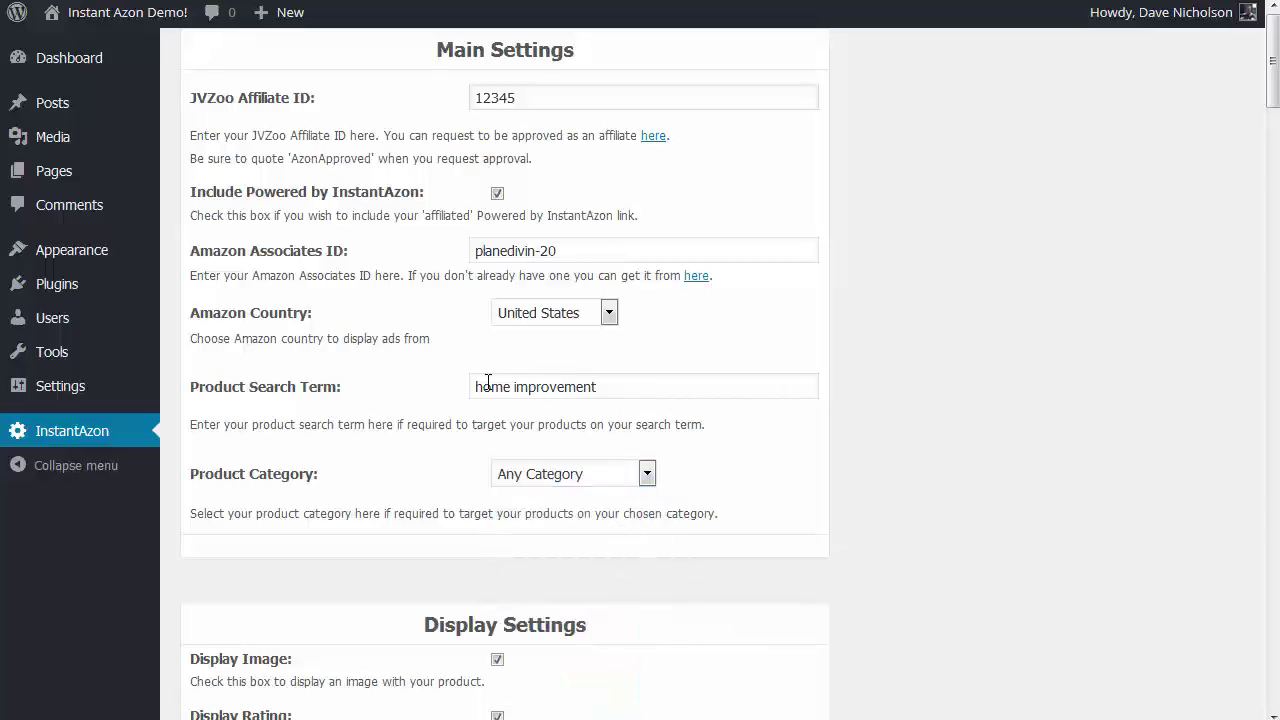
Generate the WordPress shortcode for the any-category home improvement advert and copy it.
drag(1265, 105, 1271, 700)
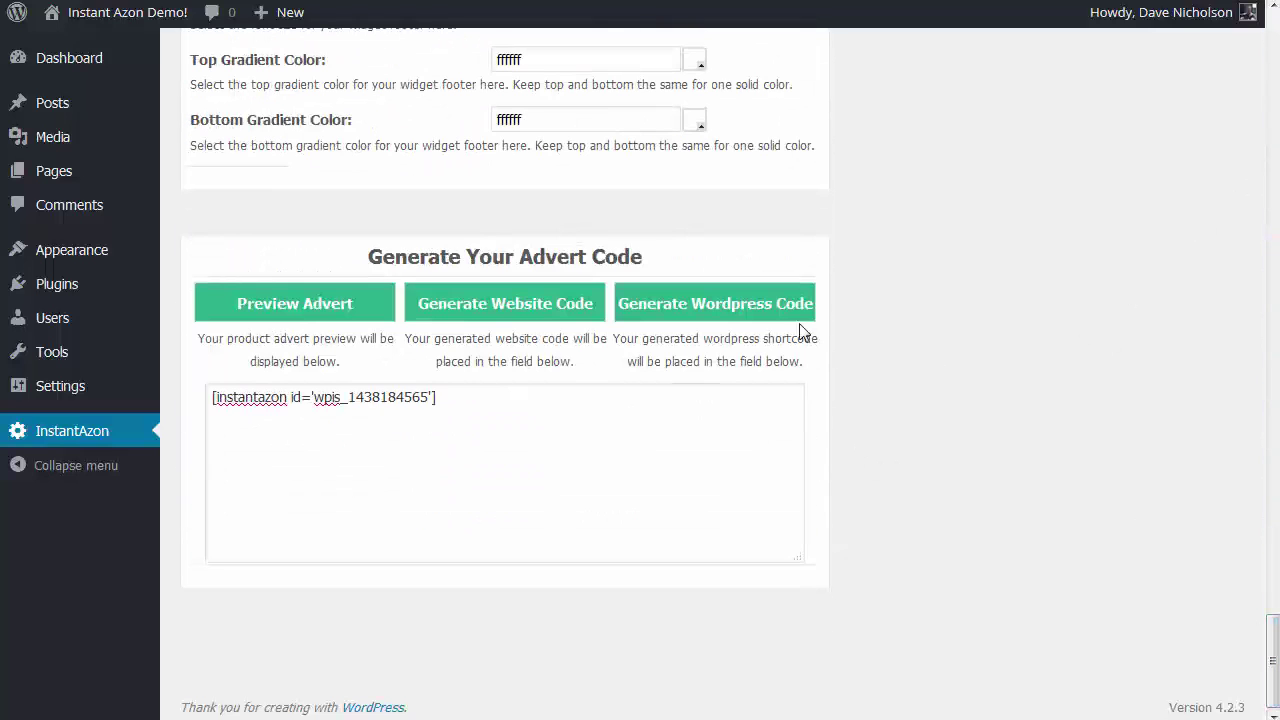
click(740, 310)
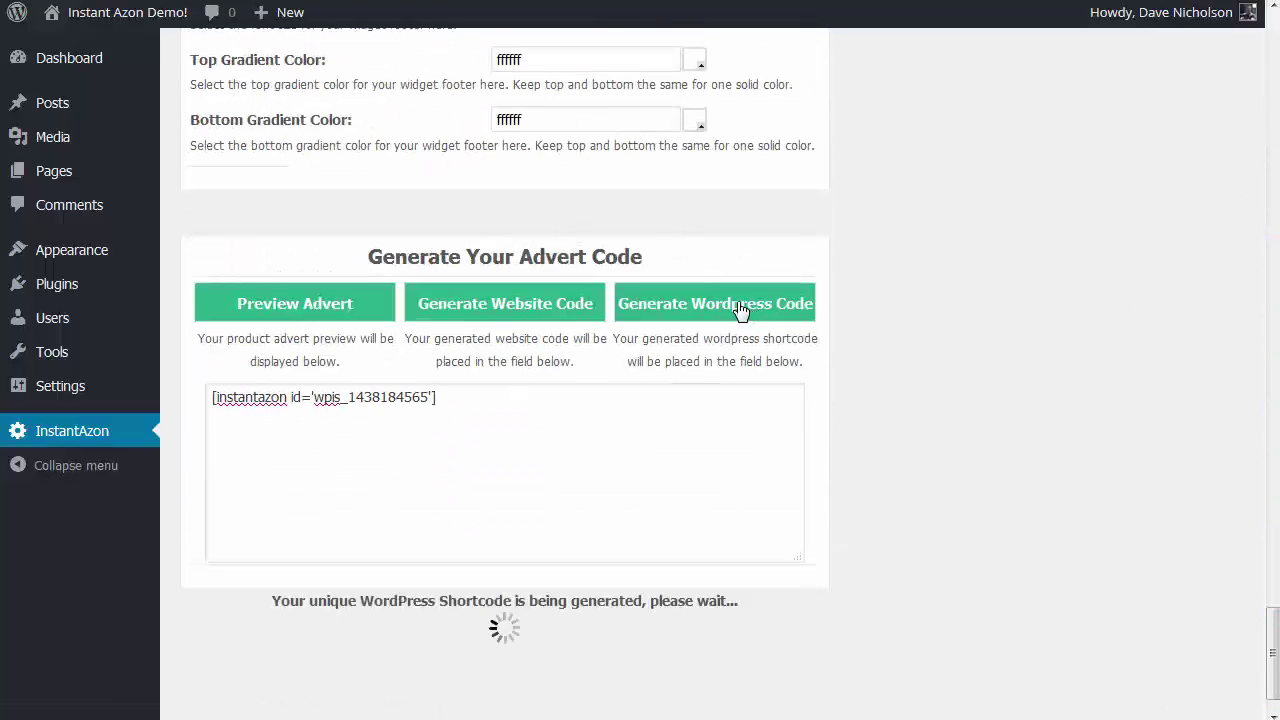
right_click(290, 398)
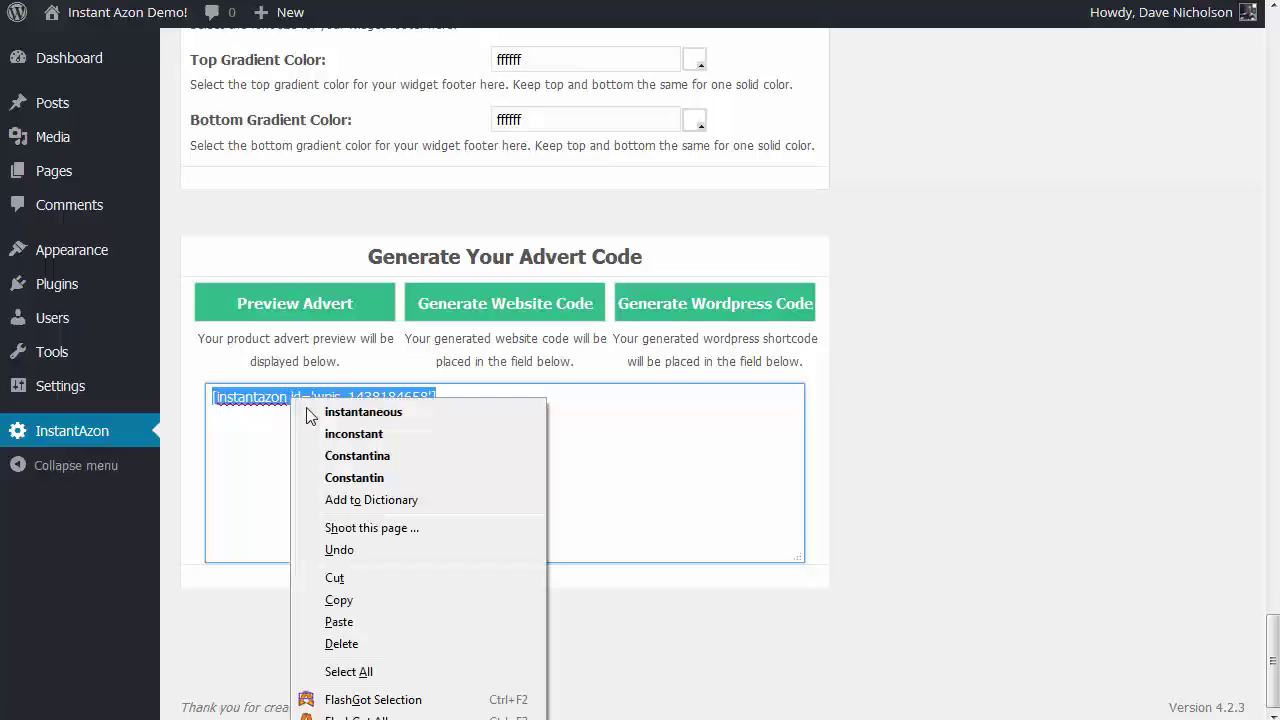
click(350, 603)
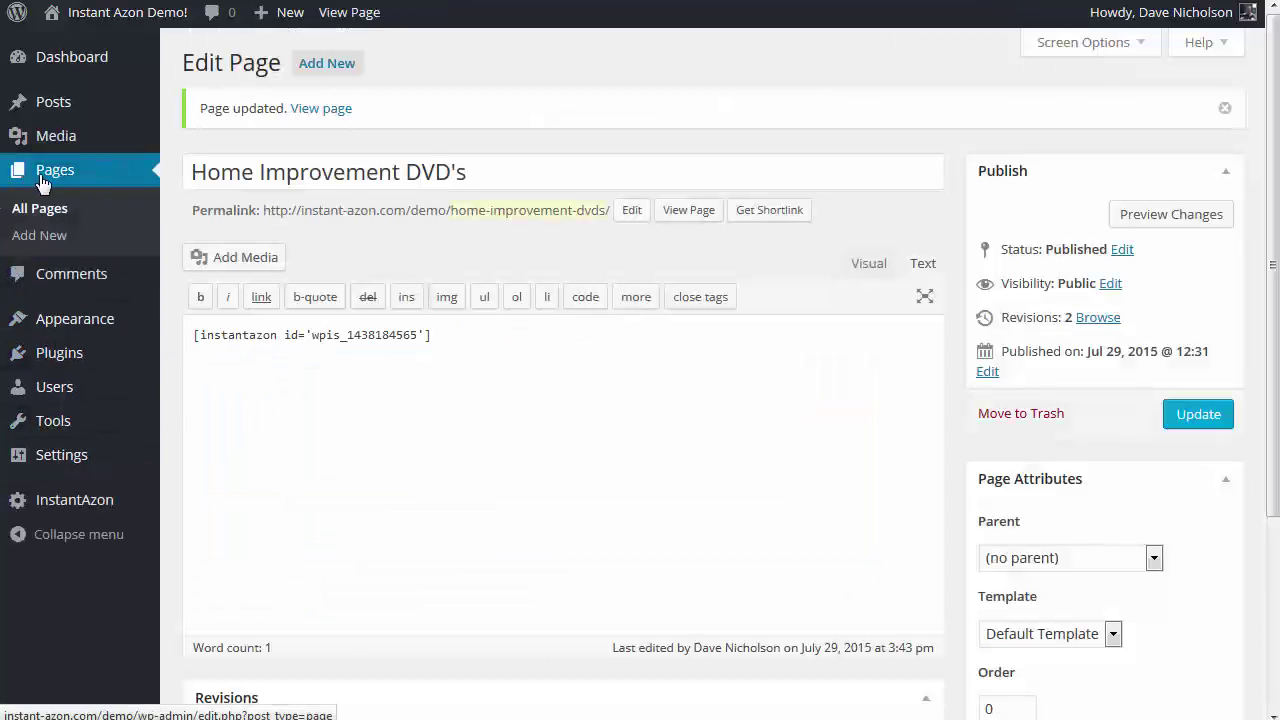
Open the Home Improvement page for editing, paste the copied shortcode into its empty content and update the page.
click(42, 184)
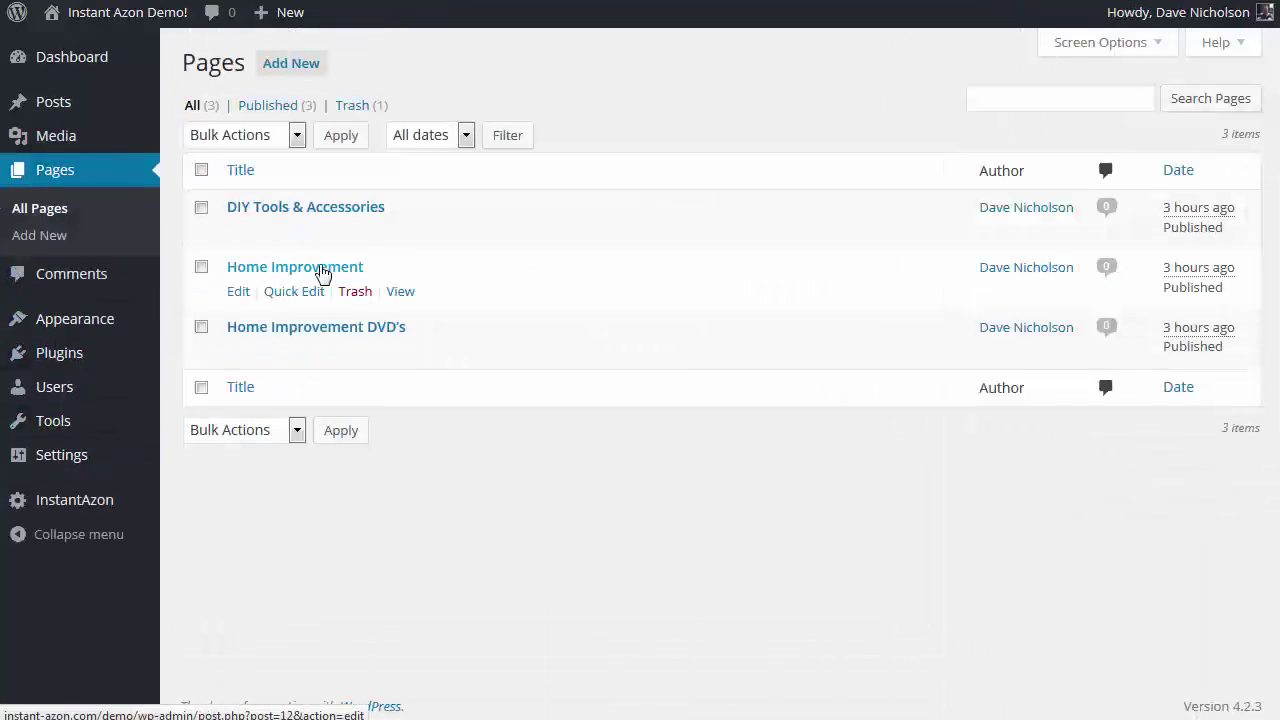
click(322, 270)
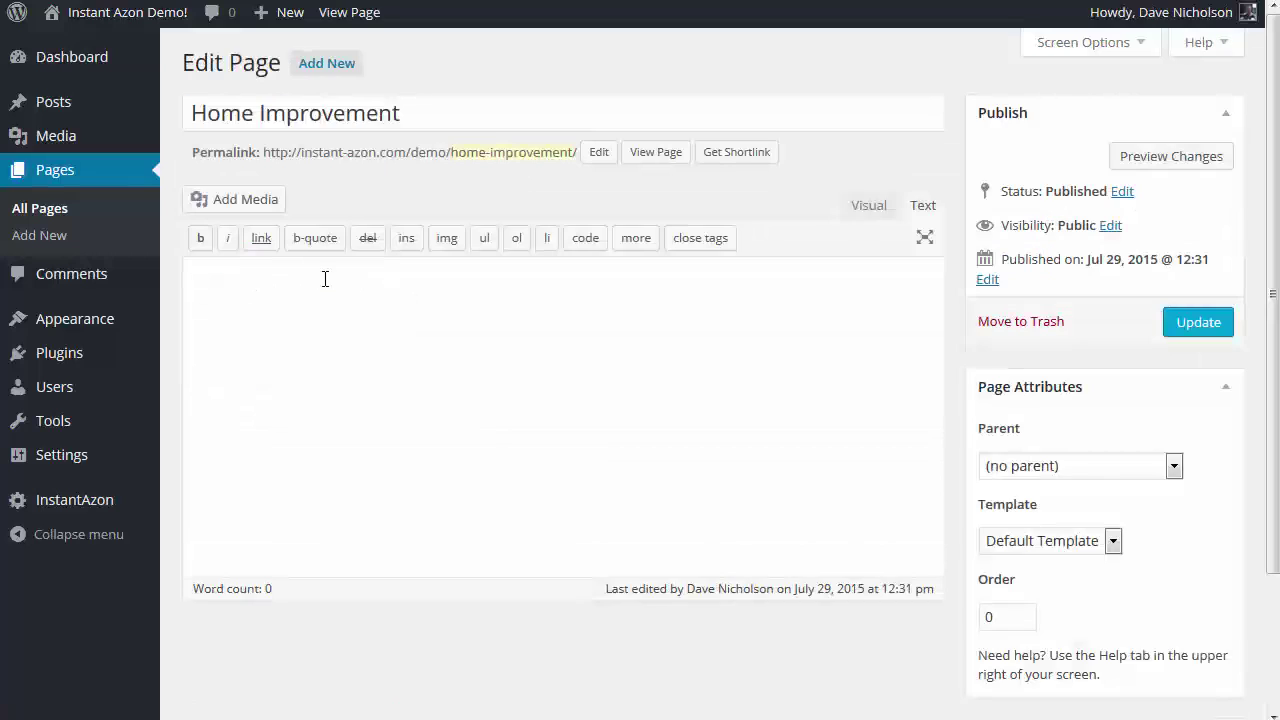
click(270, 265)
key(ctrl+v)
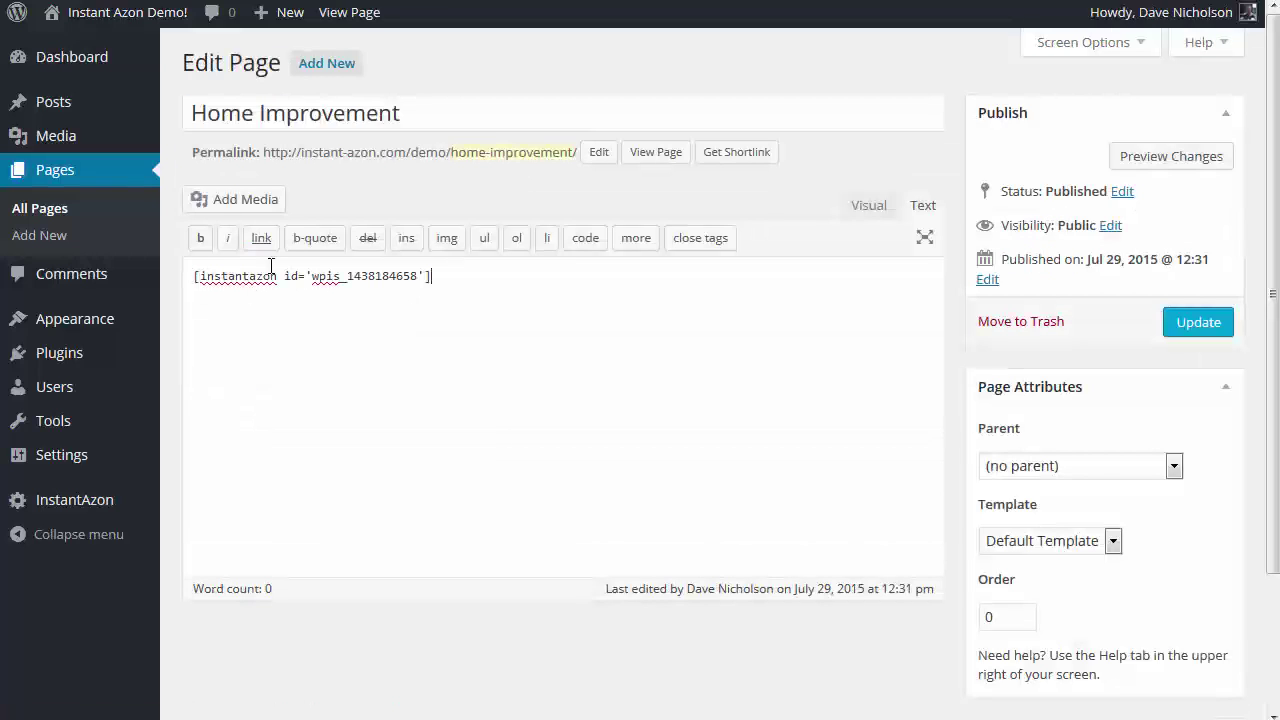
click(1199, 330)
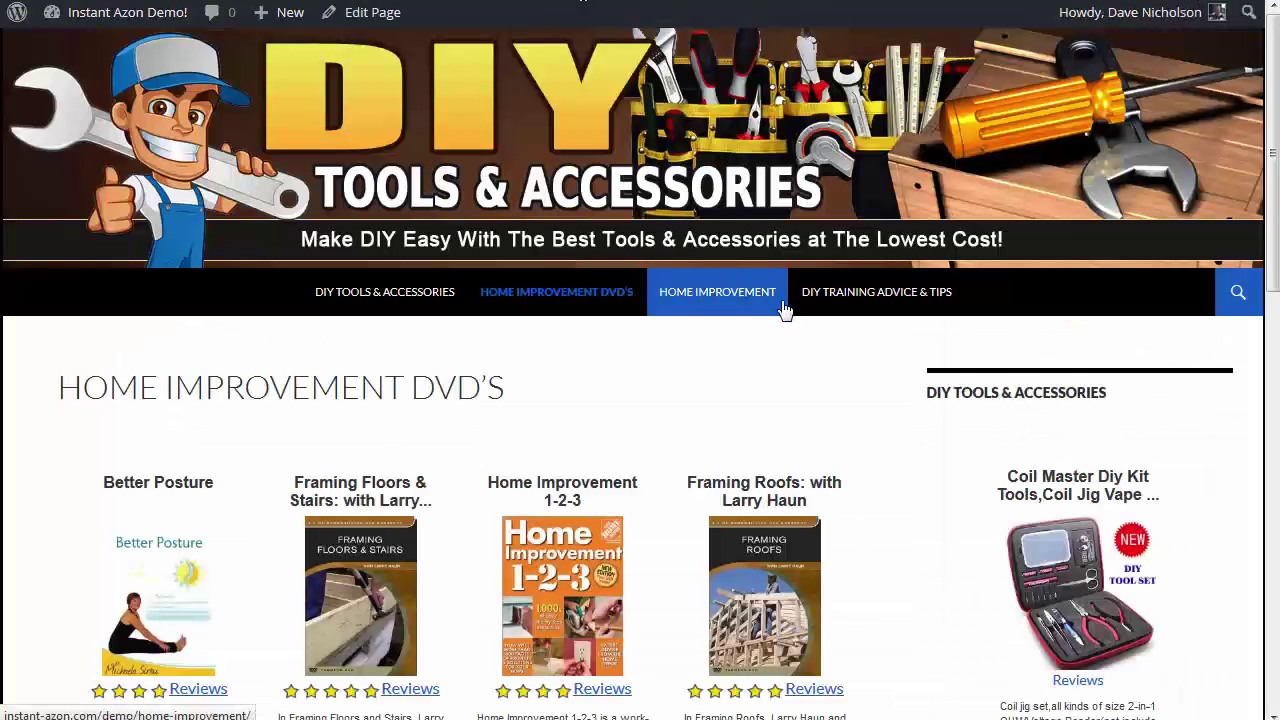
View the live Home Improvement page and examine its product grid, and view the DIY Training Advice & Tips category page.
click(687, 294)
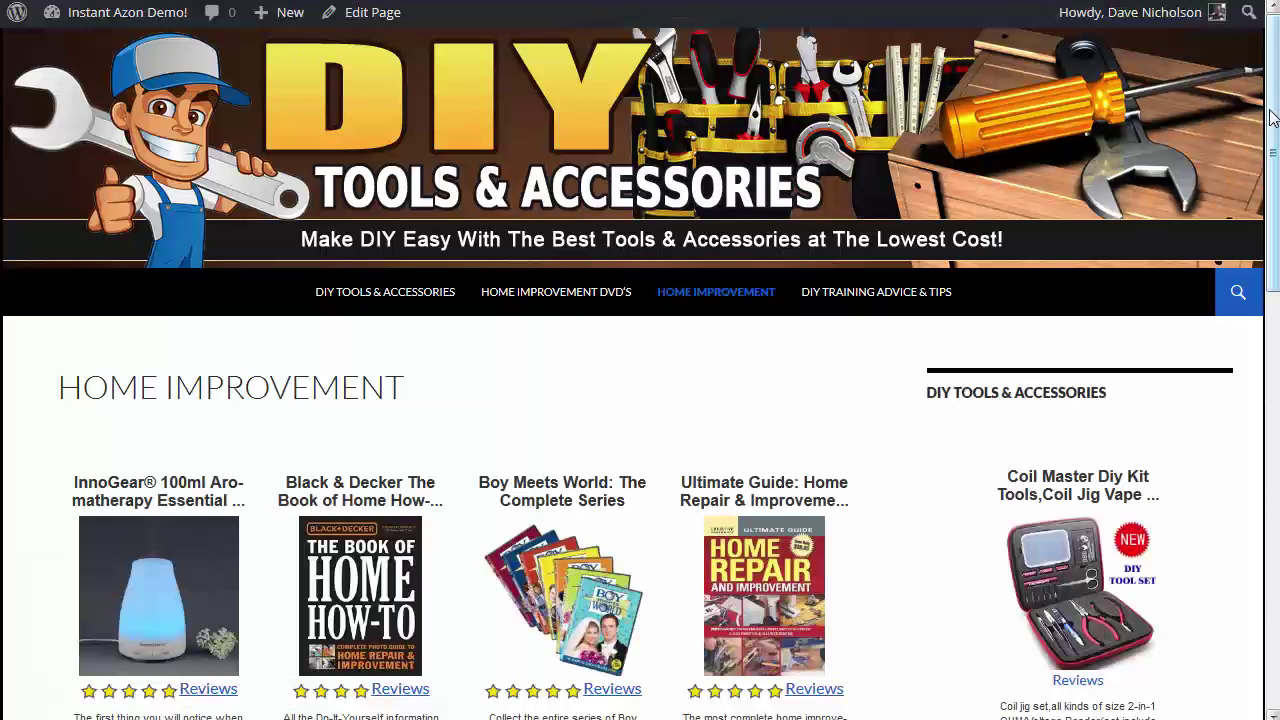
scroll(1275, 305, down, 5)
scroll(1275, 305, down, 6)
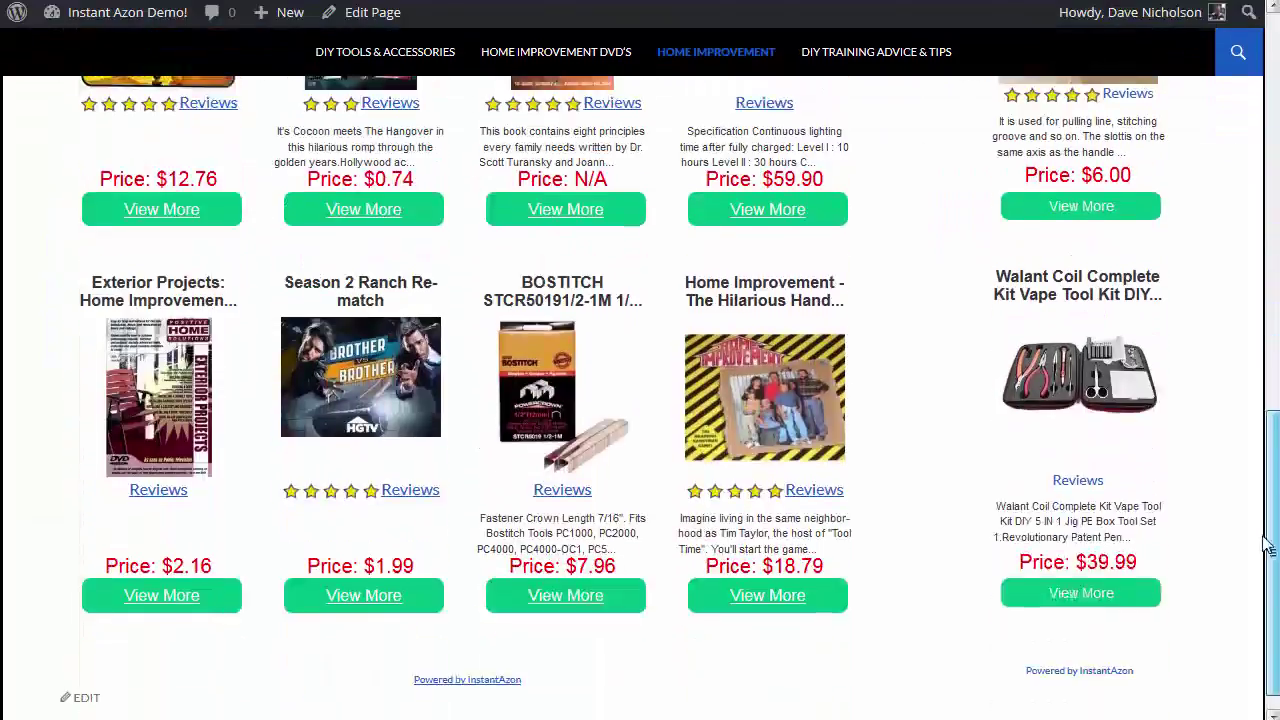
scroll(1273, 300, up, 7)
scroll(1273, 300, up, 3)
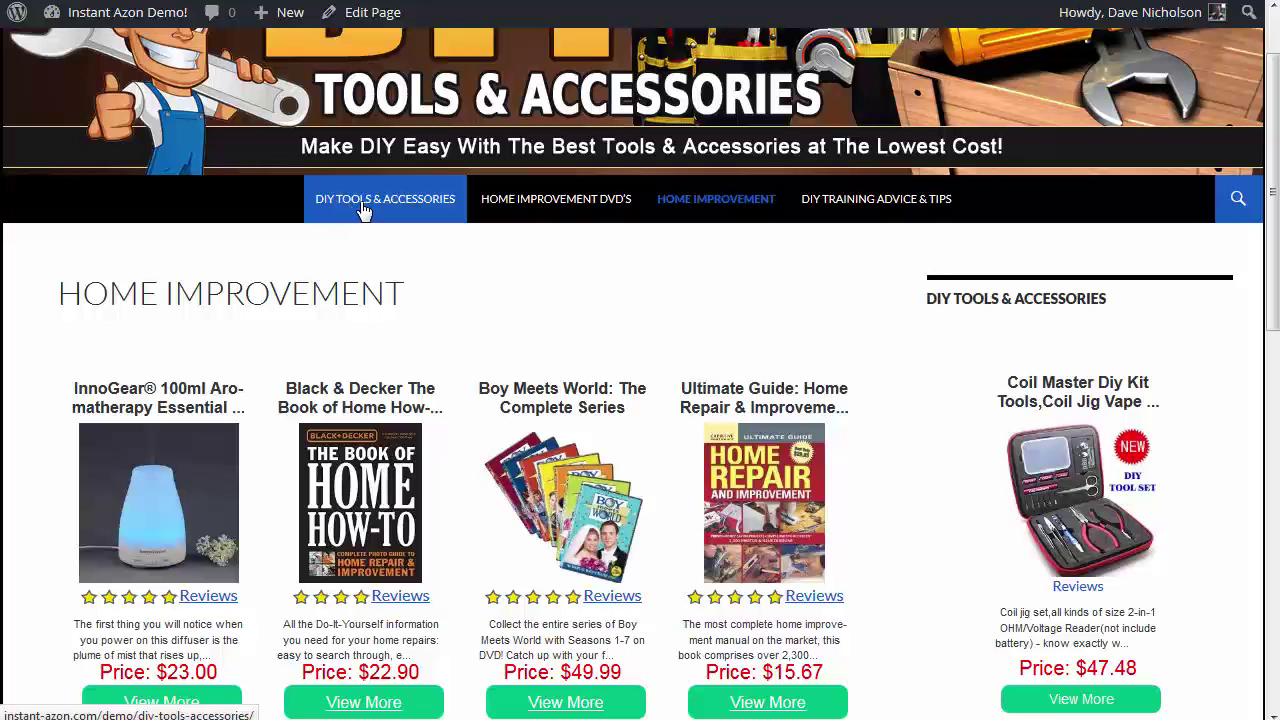
click(880, 203)
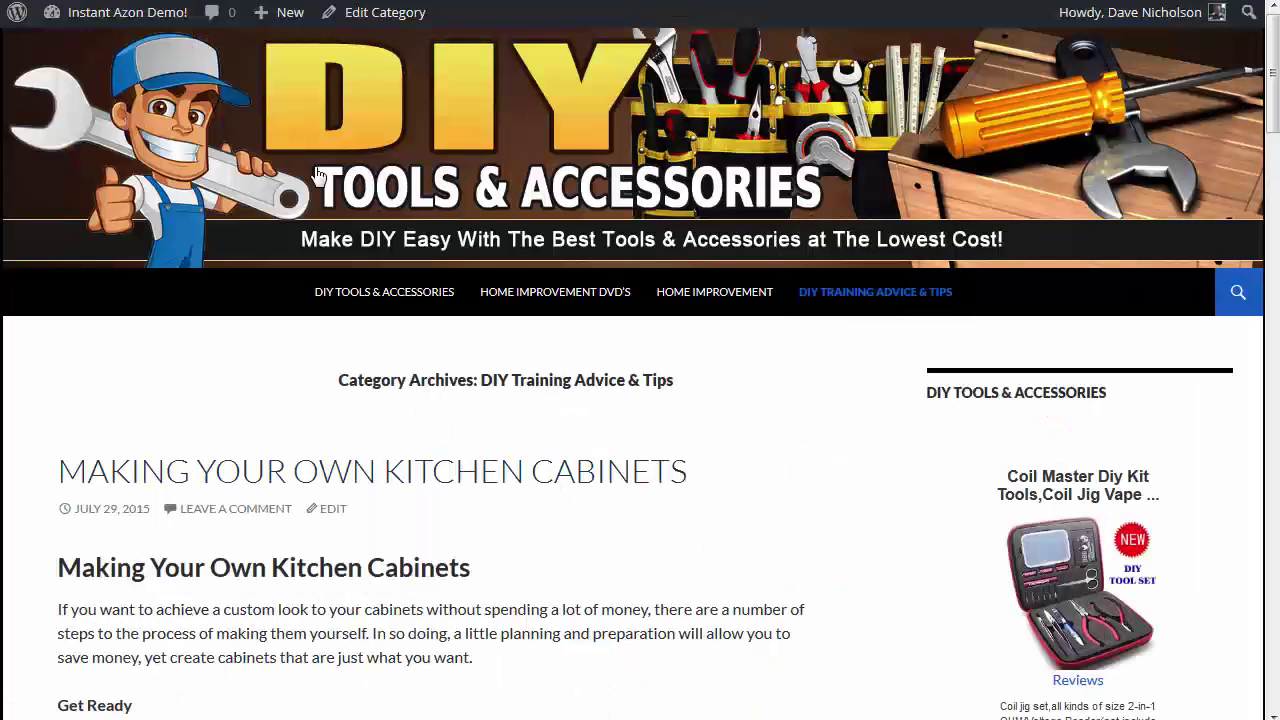
mouse_move(1272, 93)
mouse_down()
mouse_move(1273, 590)
mouse_move(1273, 72)
mouse_up()
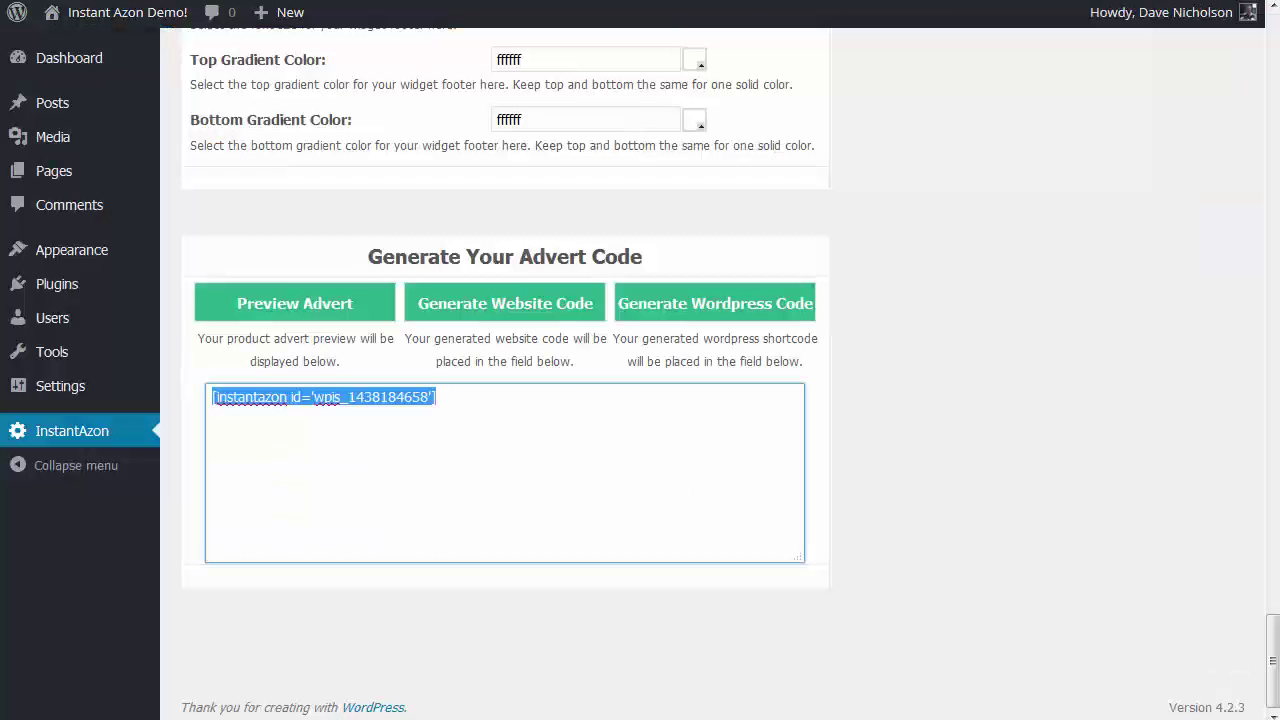
Return to the Main Settings of the filled-in InstantAzon advert form.
click(1046, 351)
scroll(1168, 376, up, 7)
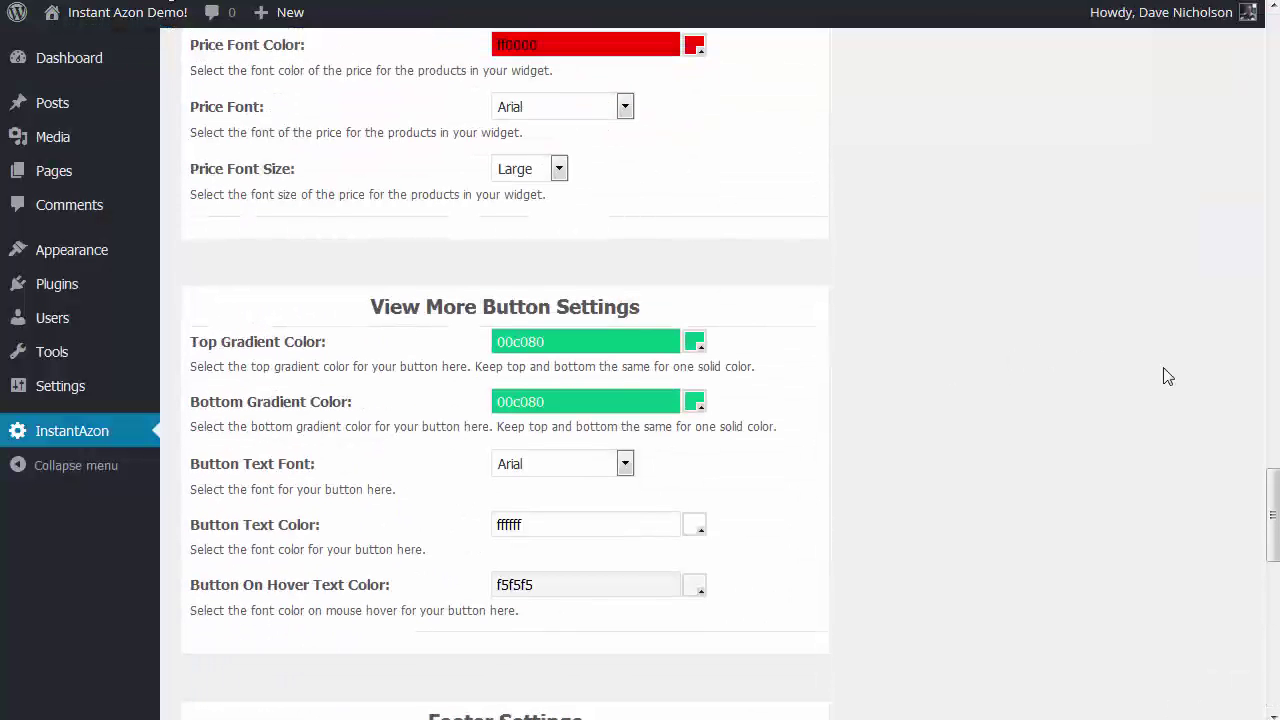
drag(1272, 520, 1272, 100)
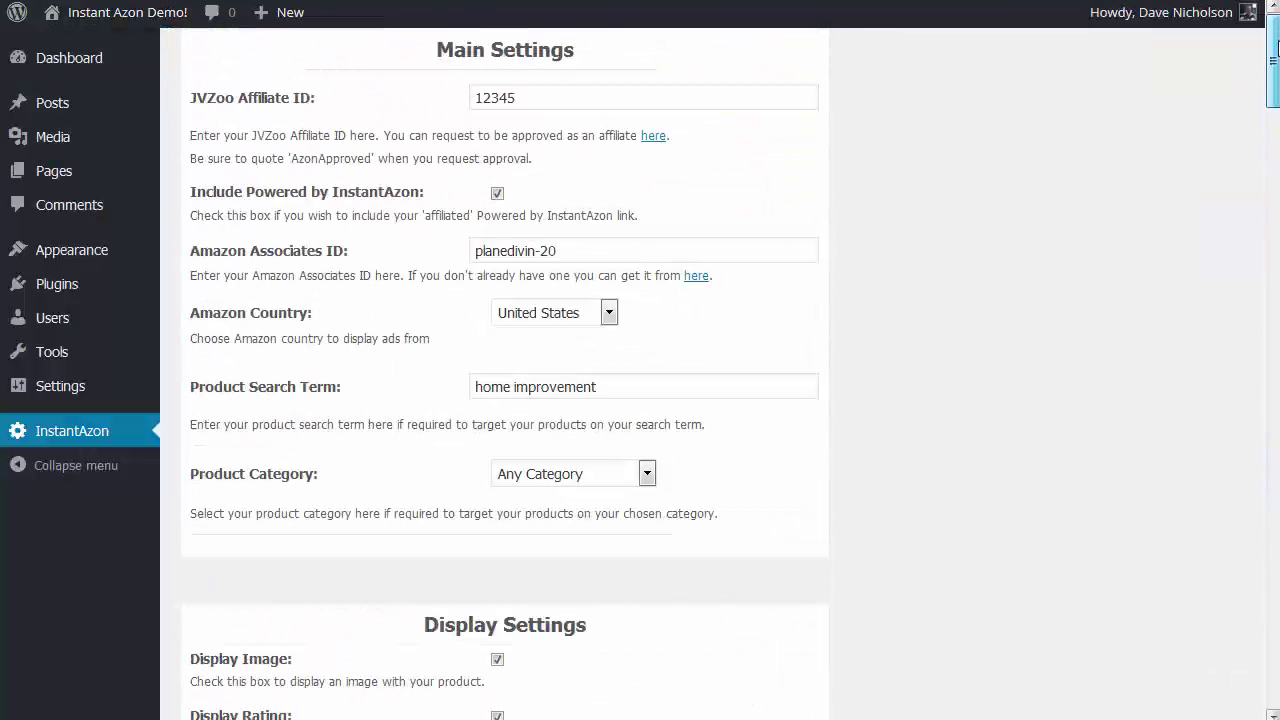